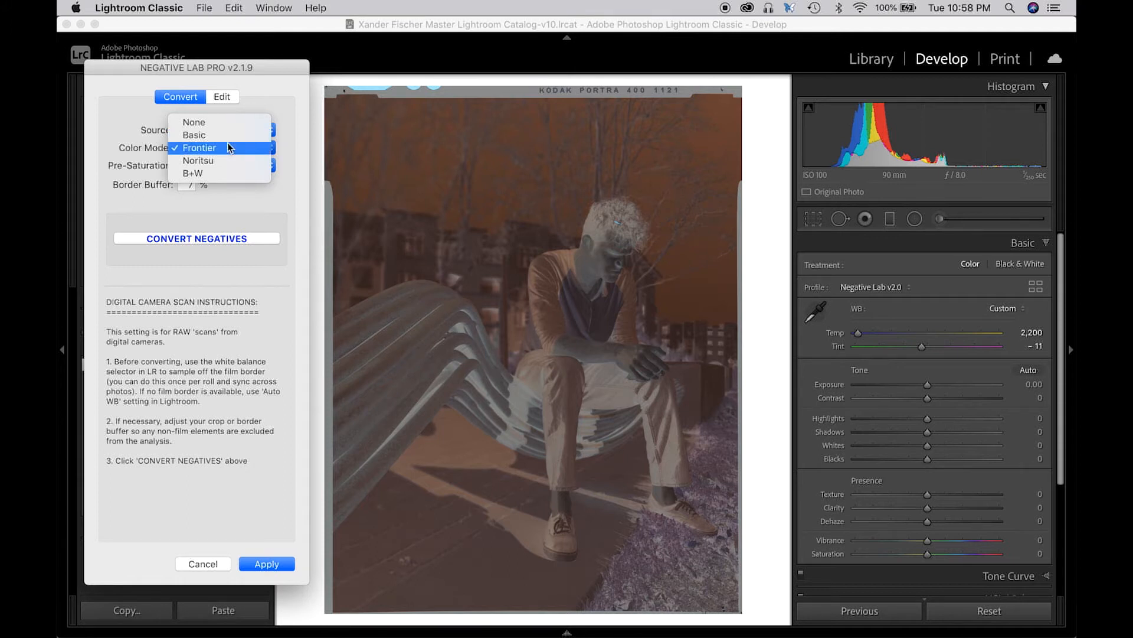
Convert the negative as a Digital Camera scan using the Frontier color model, 3 – Default pre-saturation and 7% border buffer
click(126, 136)
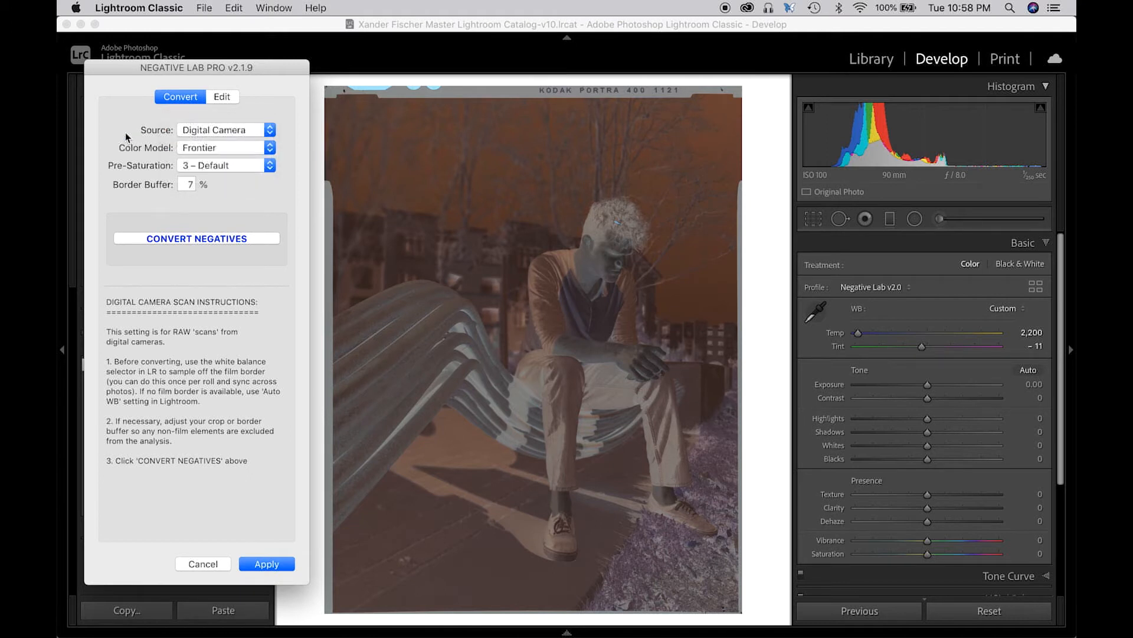
click(197, 239)
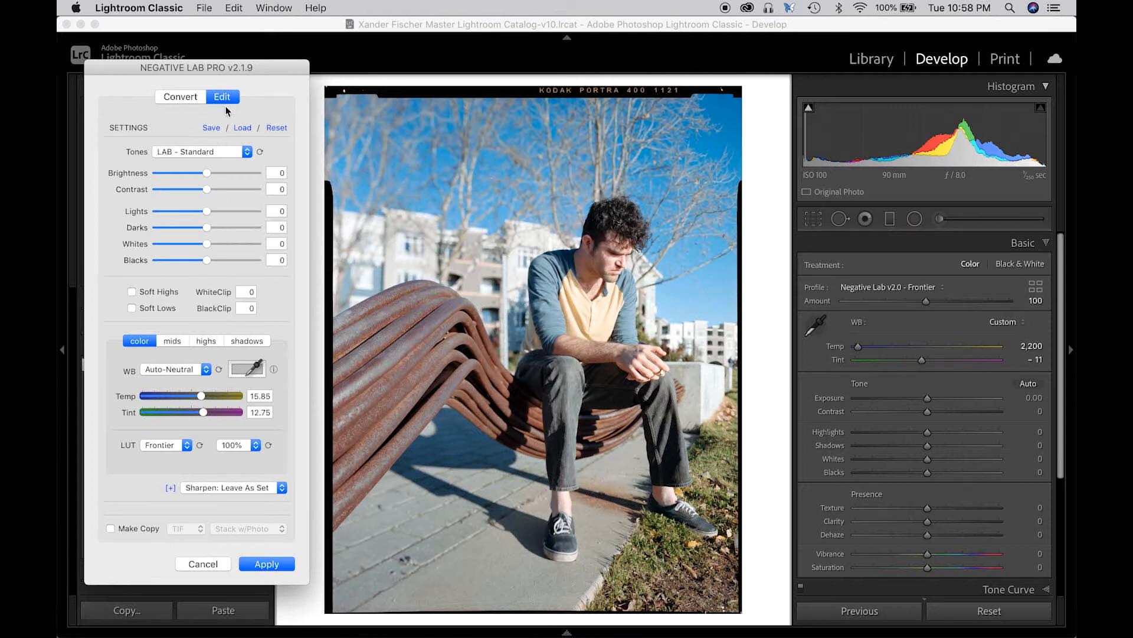
Try the LINEAR and LINEAR - Flat tone profiles on the converted photo
click(226, 153)
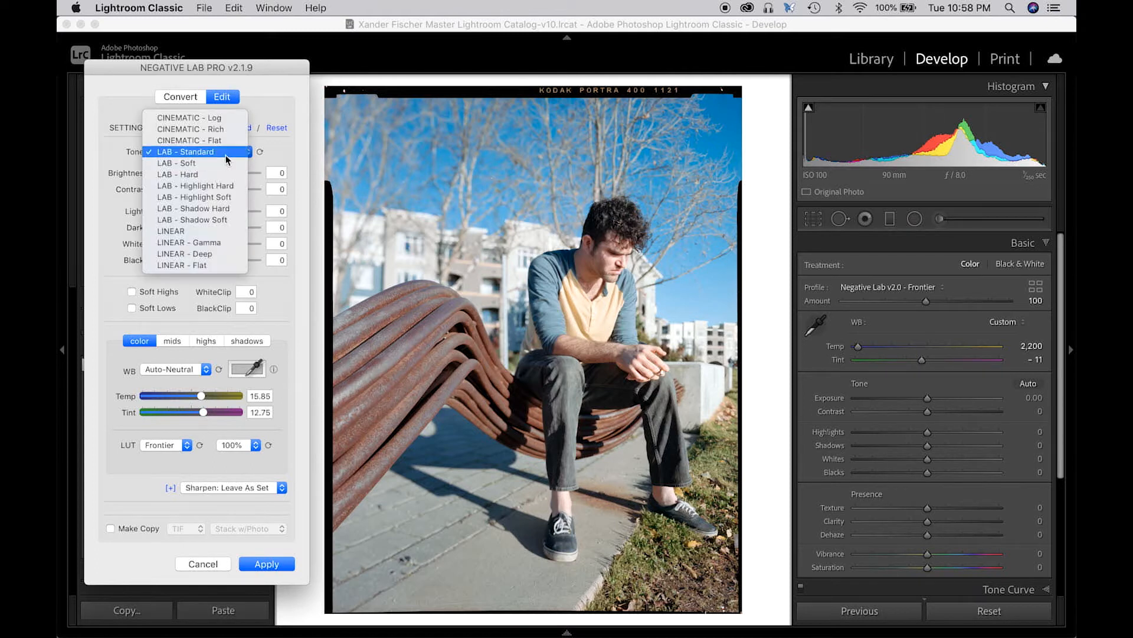
click(166, 155)
click(166, 154)
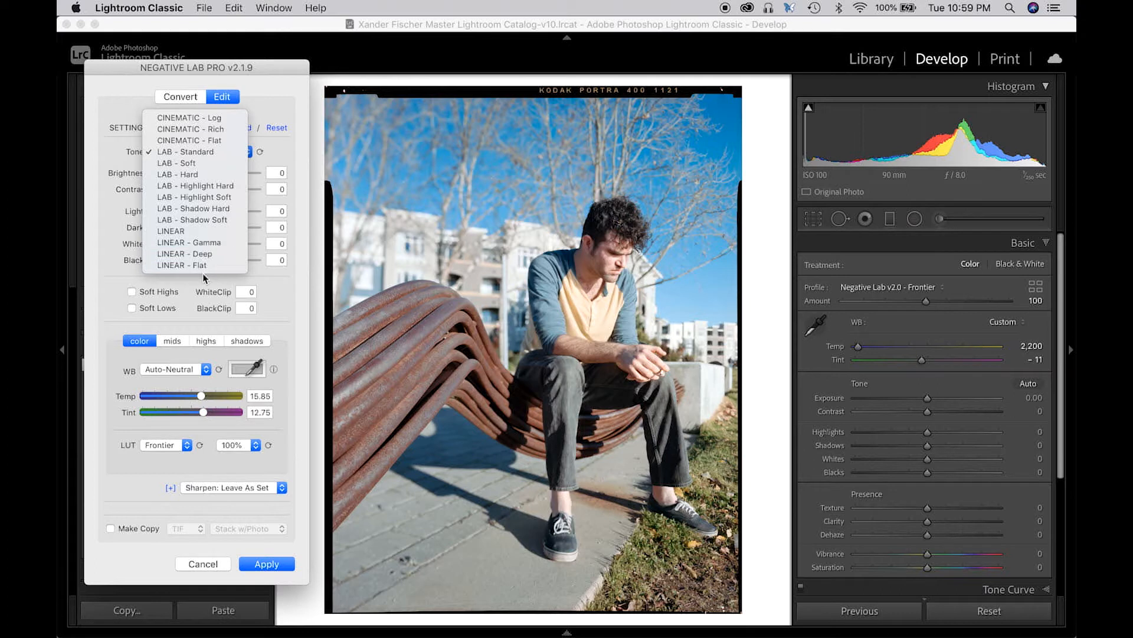
click(171, 231)
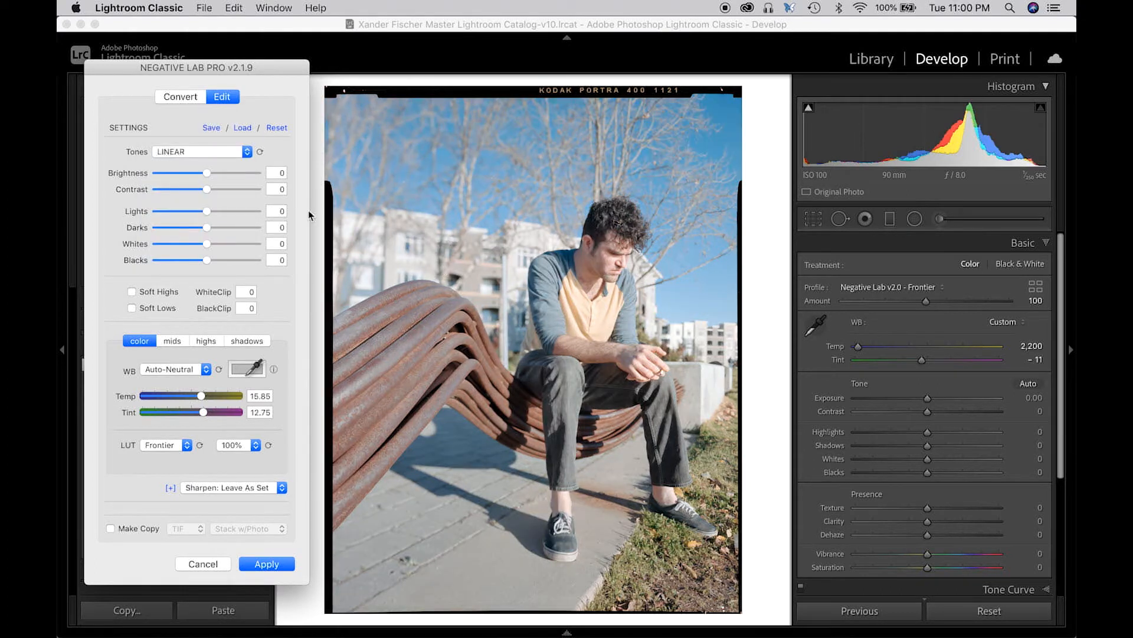
drag(235, 152, 166, 188)
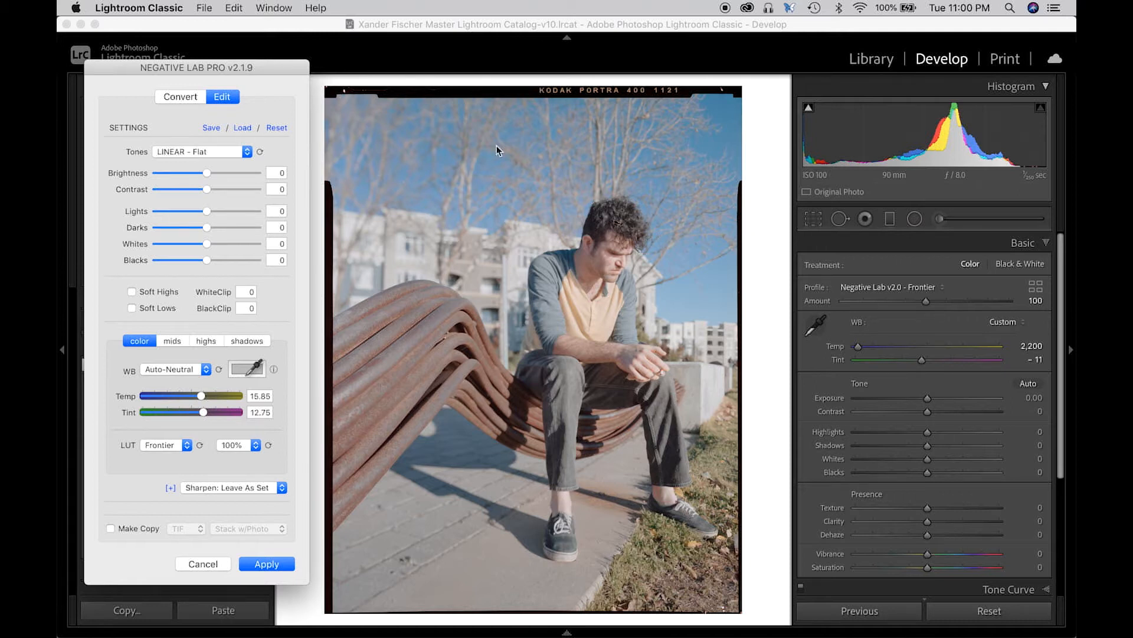
Try the CINEMATIC - Log, CINEMATIC - Rich and CINEMATIC - Flat tone profiles, and return the tones to LAB - Standard
click(200, 152)
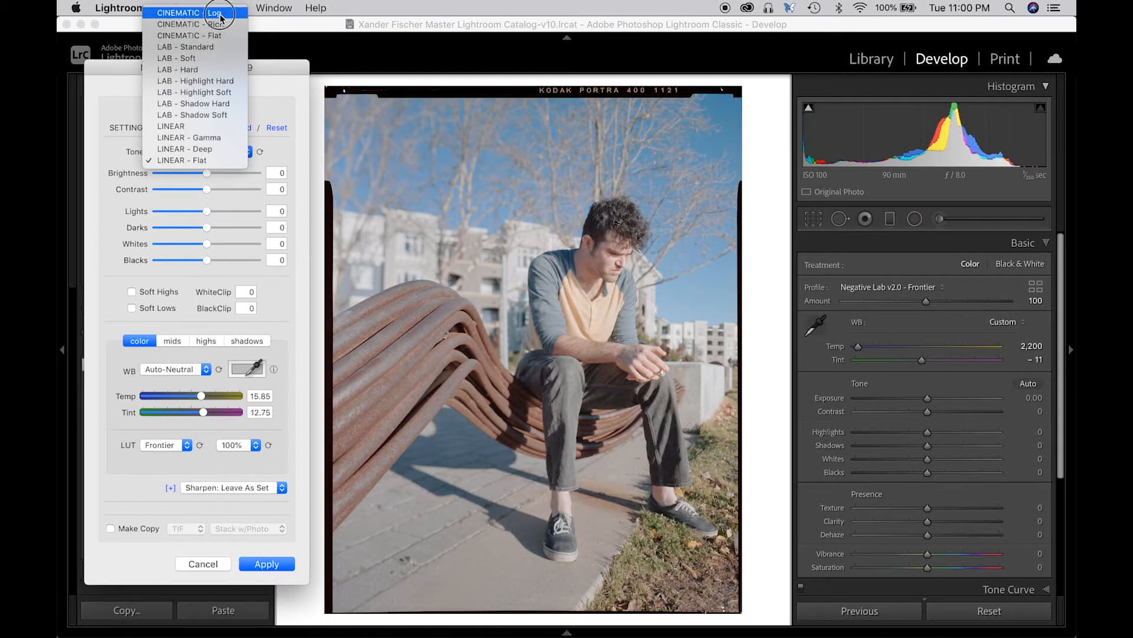
click(217, 13)
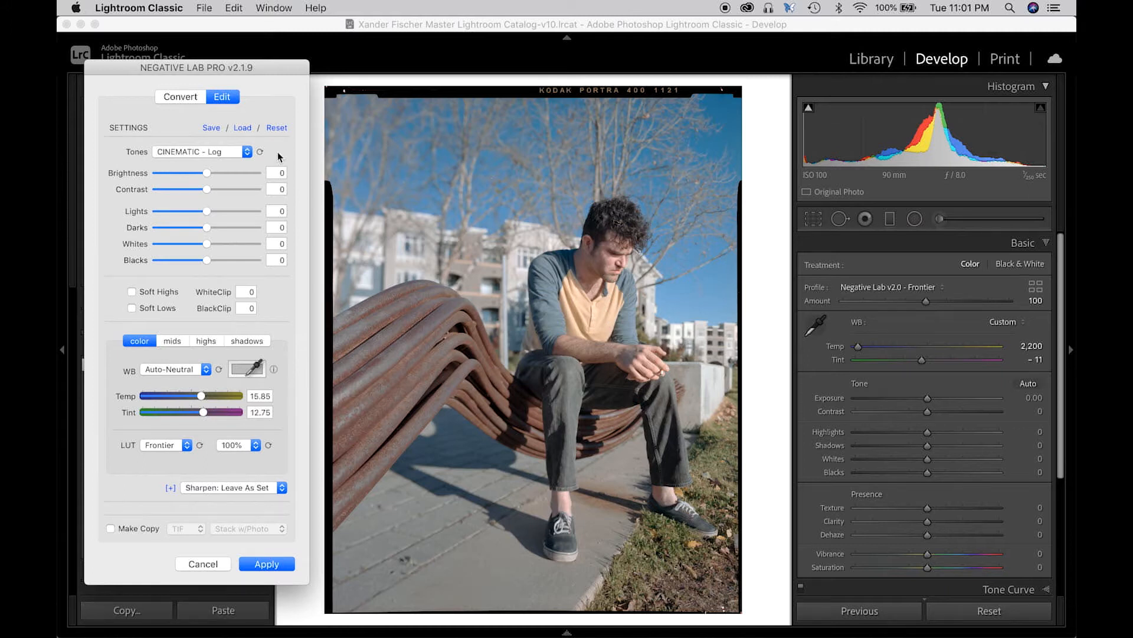
click(203, 151)
click(203, 163)
click(204, 152)
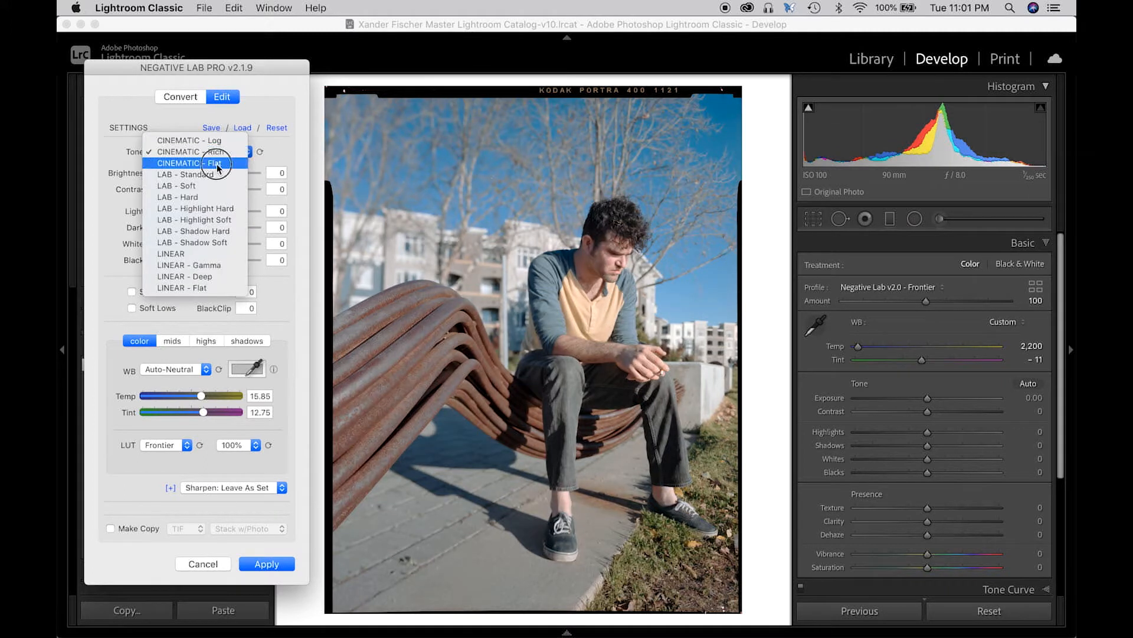
click(218, 167)
click(216, 152)
click(229, 151)
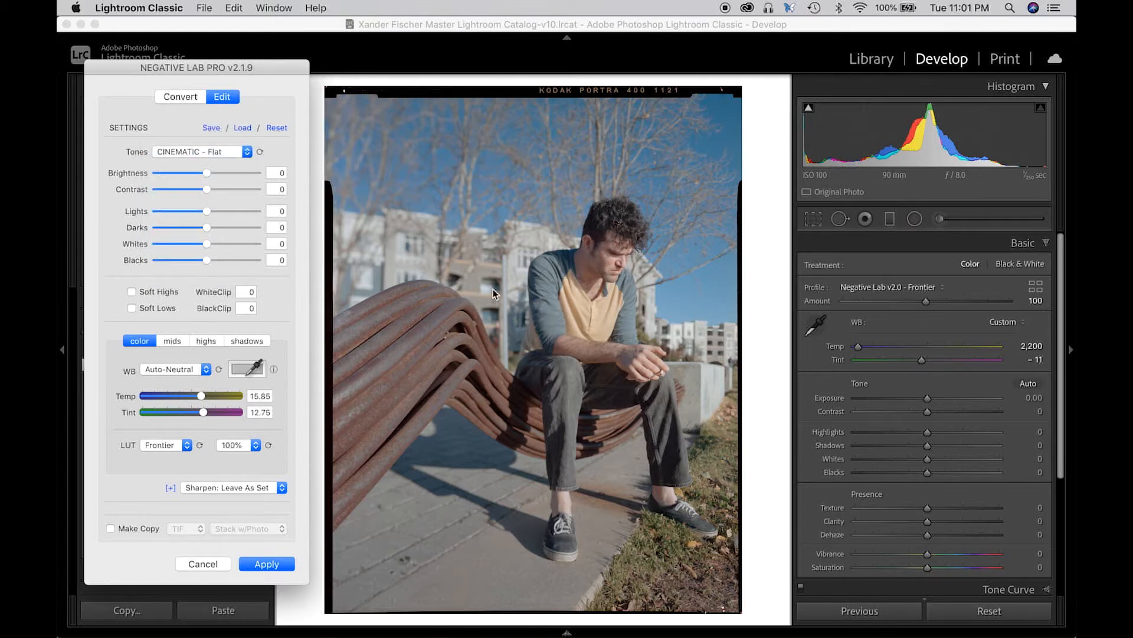
click(228, 152)
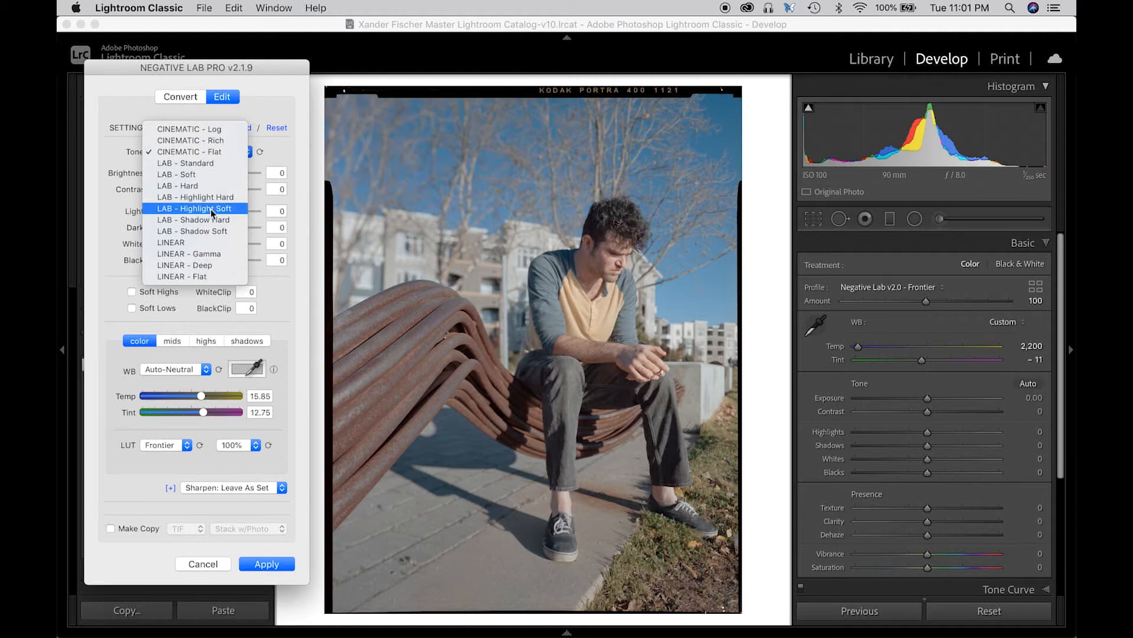
click(233, 163)
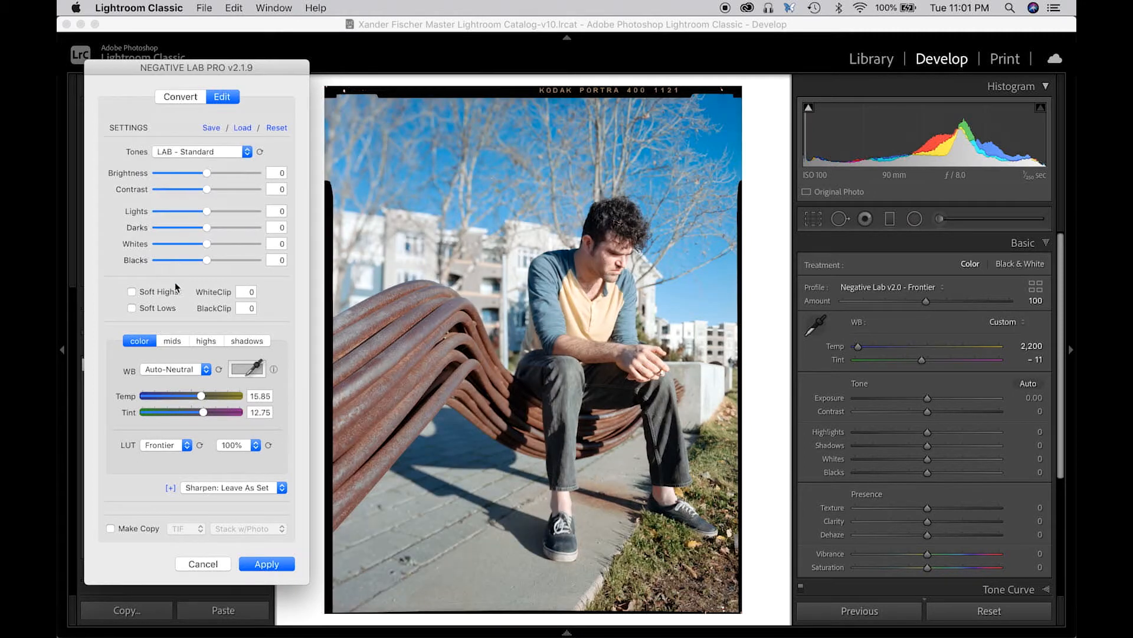
Set the conversion's white balance preset to Auto-Warm
click(169, 370)
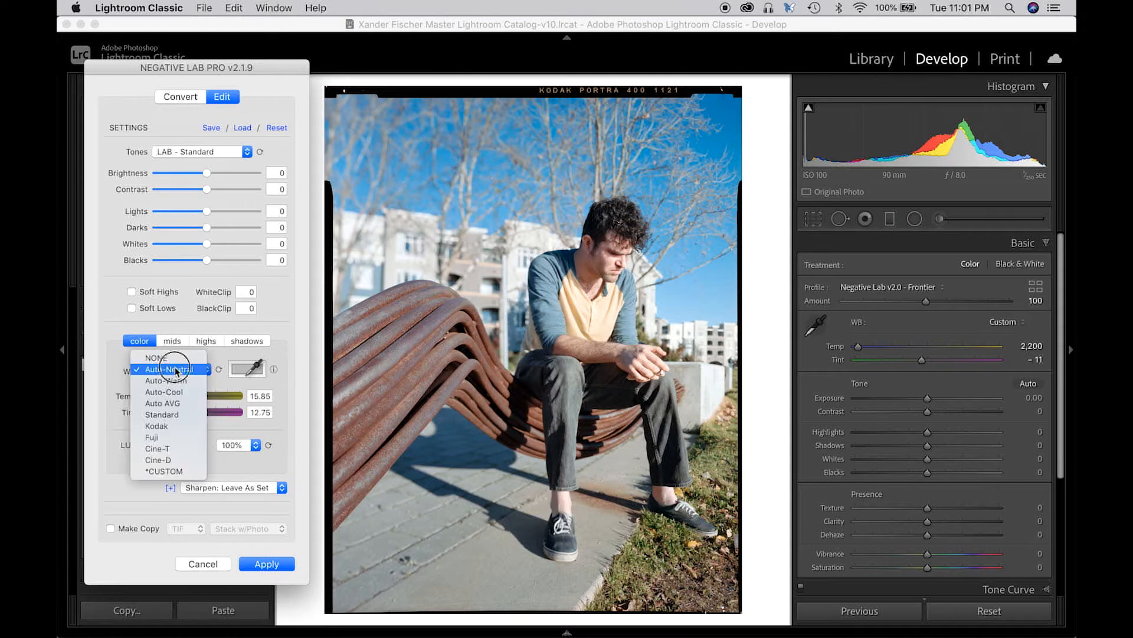
click(114, 371)
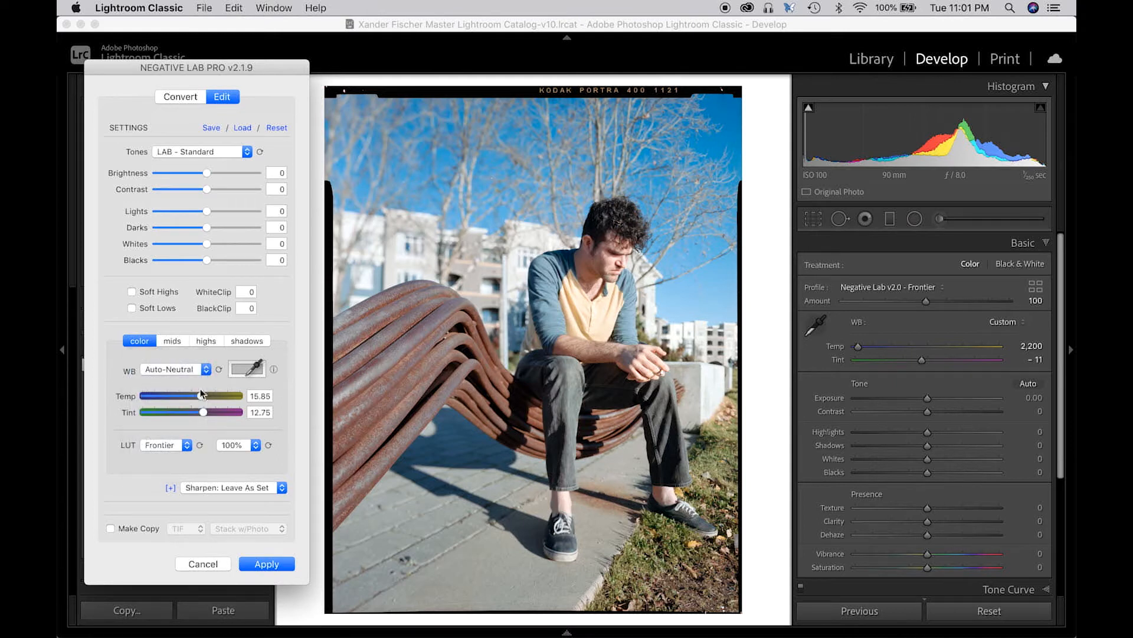
click(185, 373)
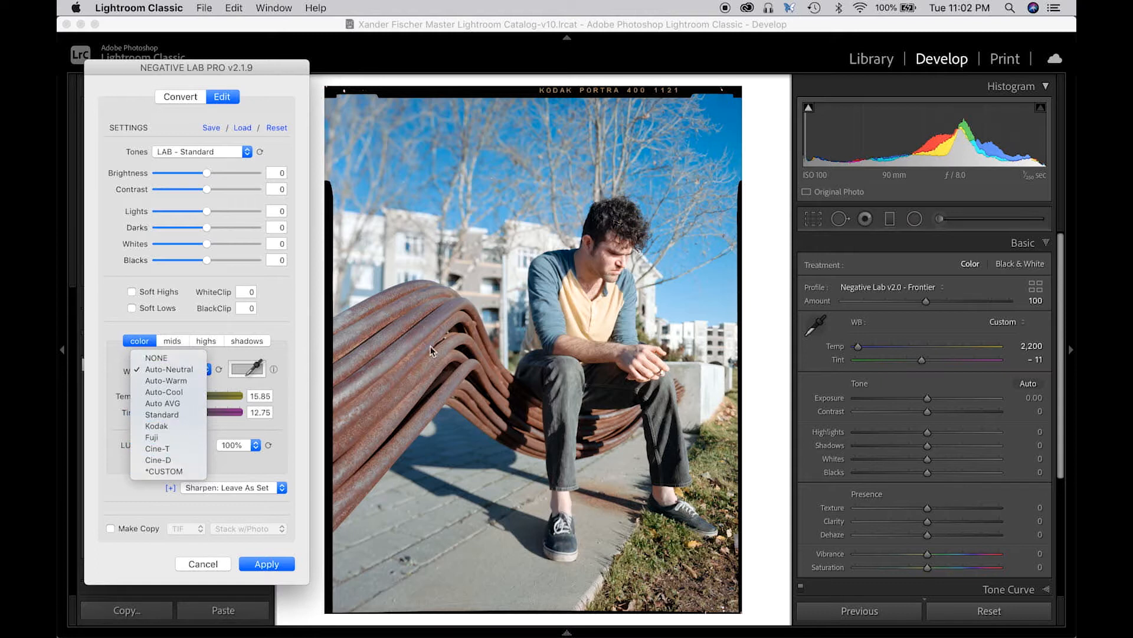
click(169, 384)
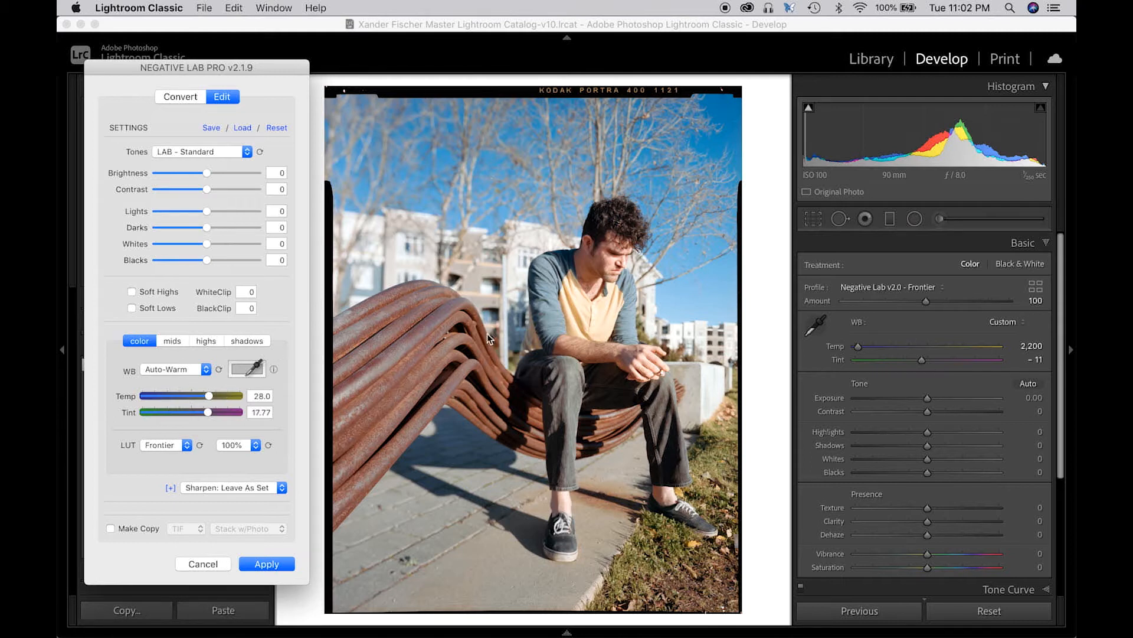
Set a custom white balance by sampling the neutral grey pavement beside the man's shoe
click(249, 376)
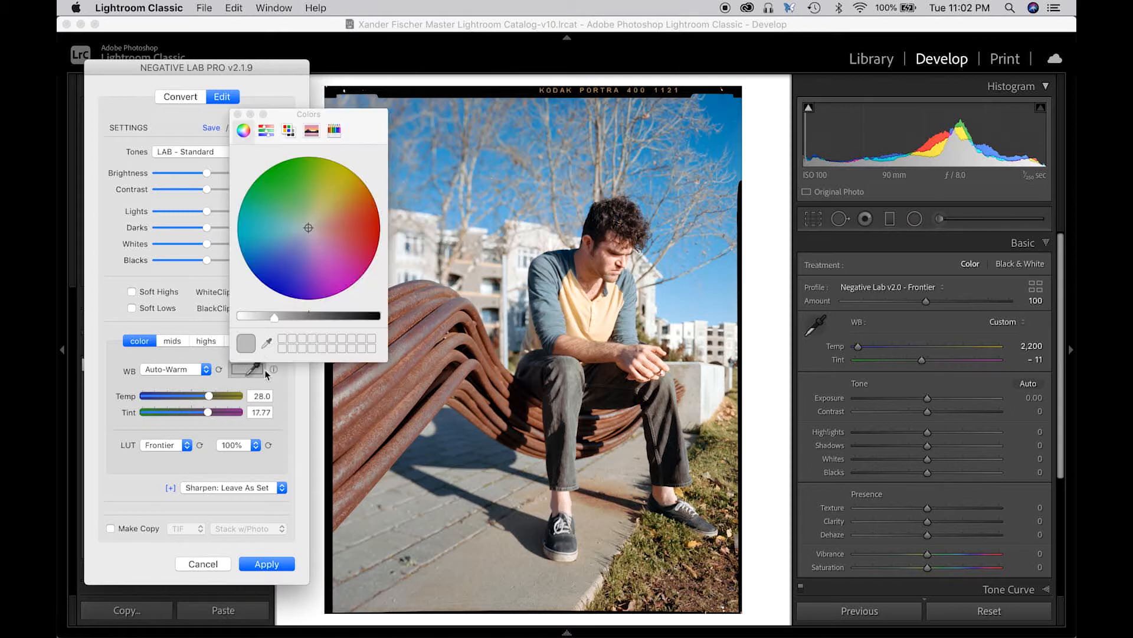
click(267, 344)
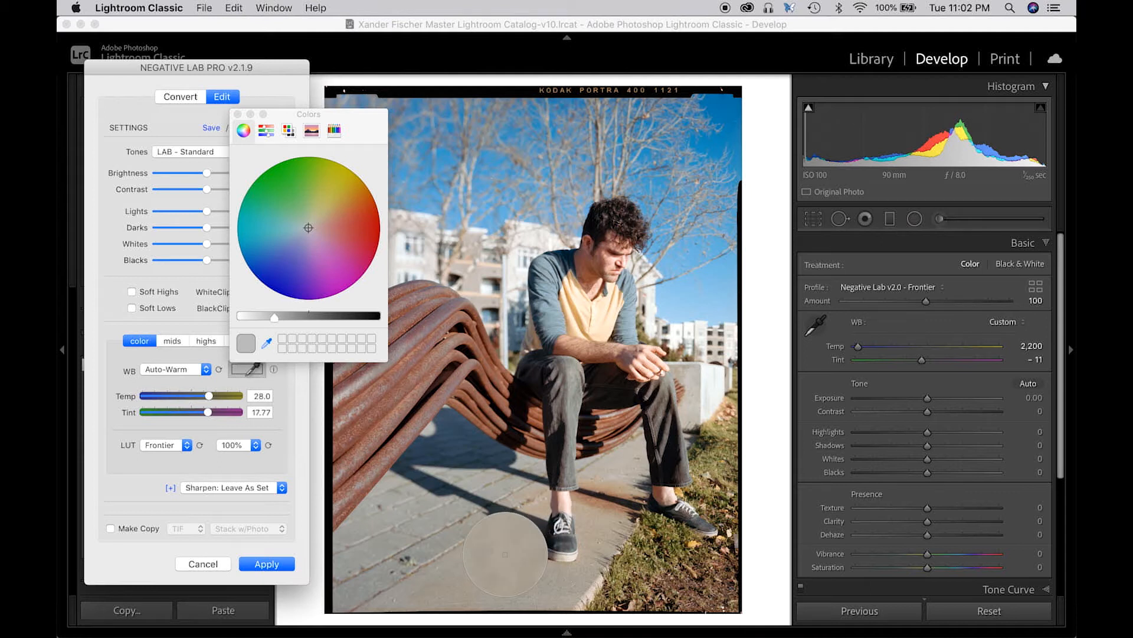
click(505, 554)
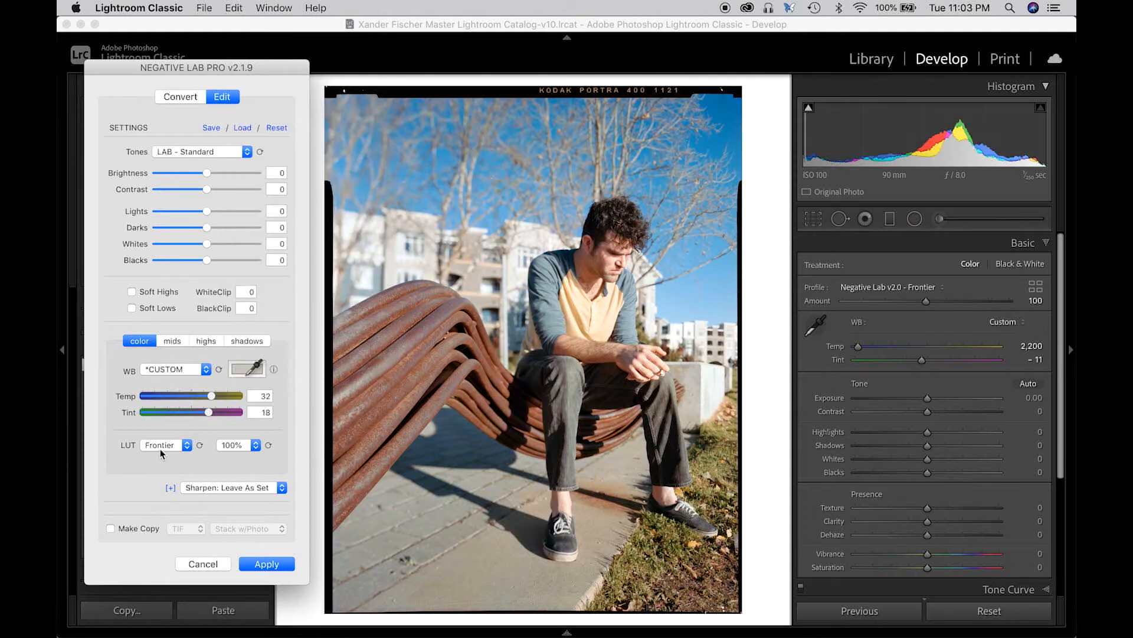
Change the conversion's LUT to Natural and set its strength to 150%
click(178, 446)
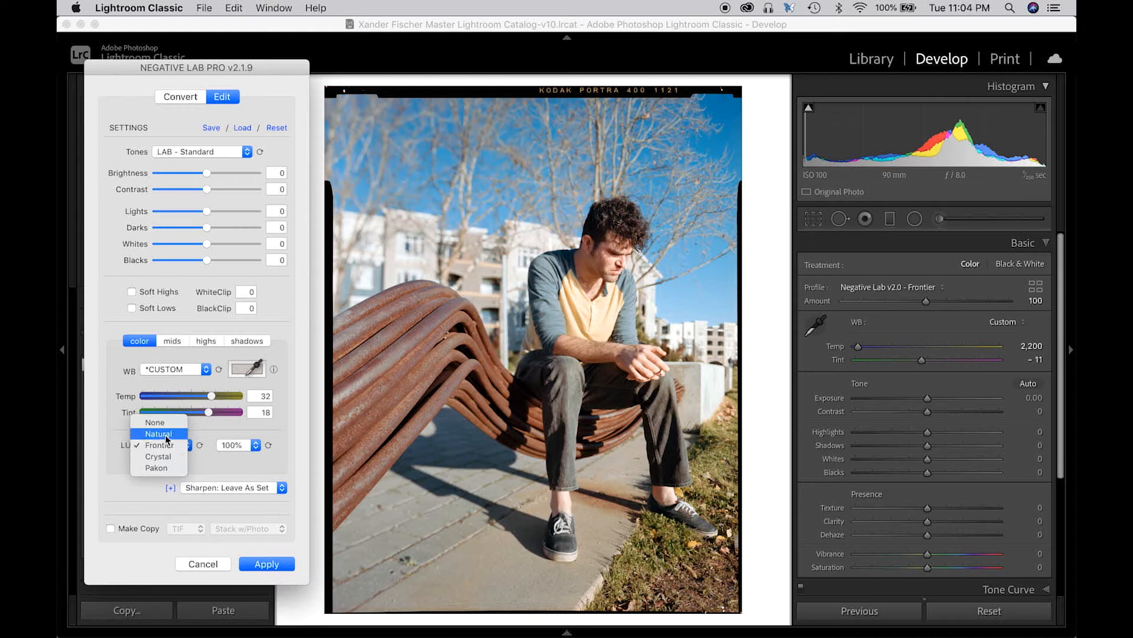
click(166, 435)
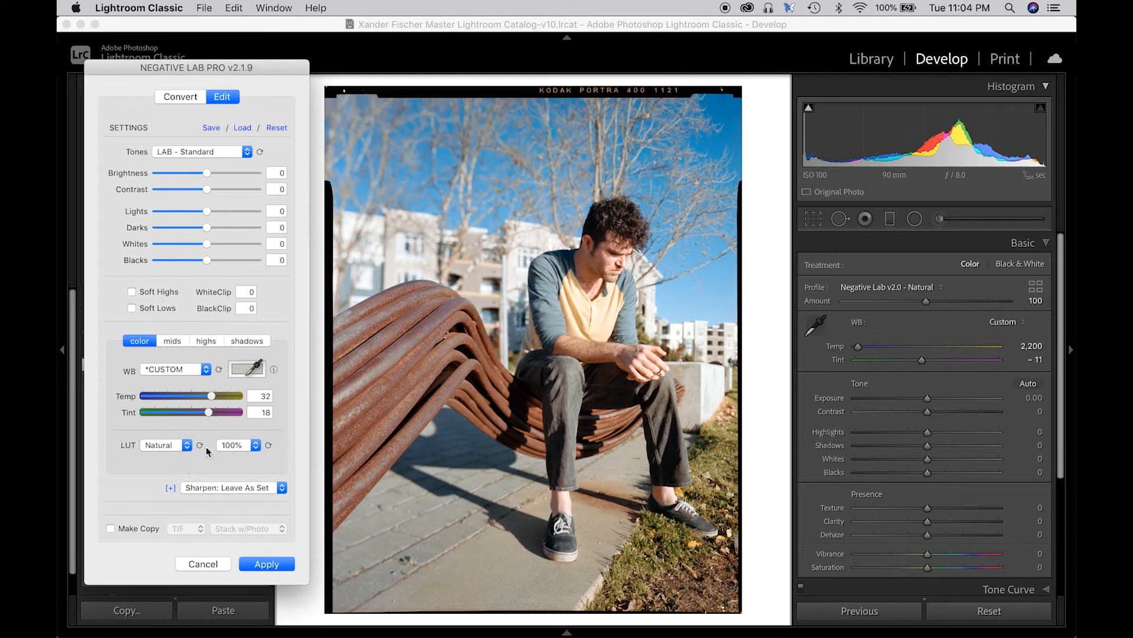
click(241, 448)
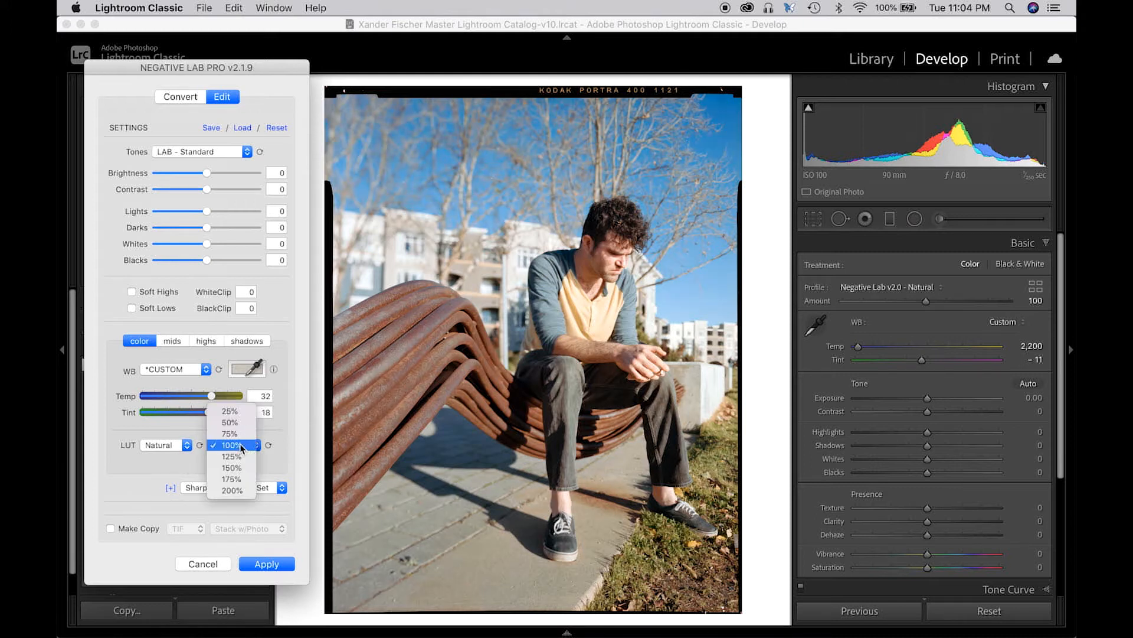
click(241, 446)
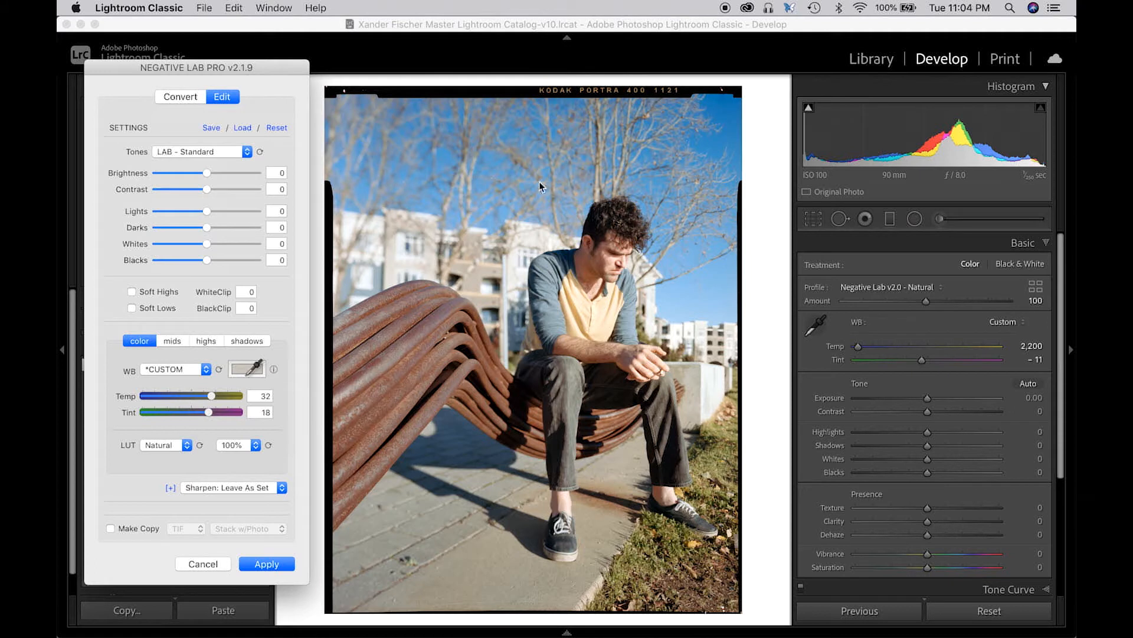
click(246, 448)
click(245, 468)
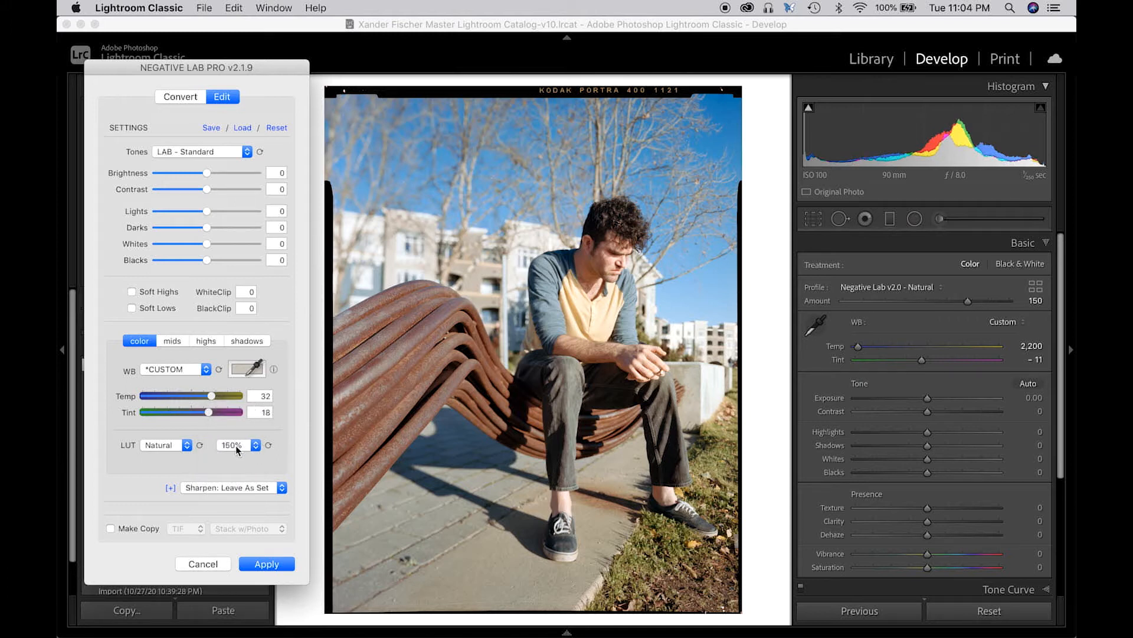
Try the Natural LUT at 200% strength and return it to 150%
click(235, 447)
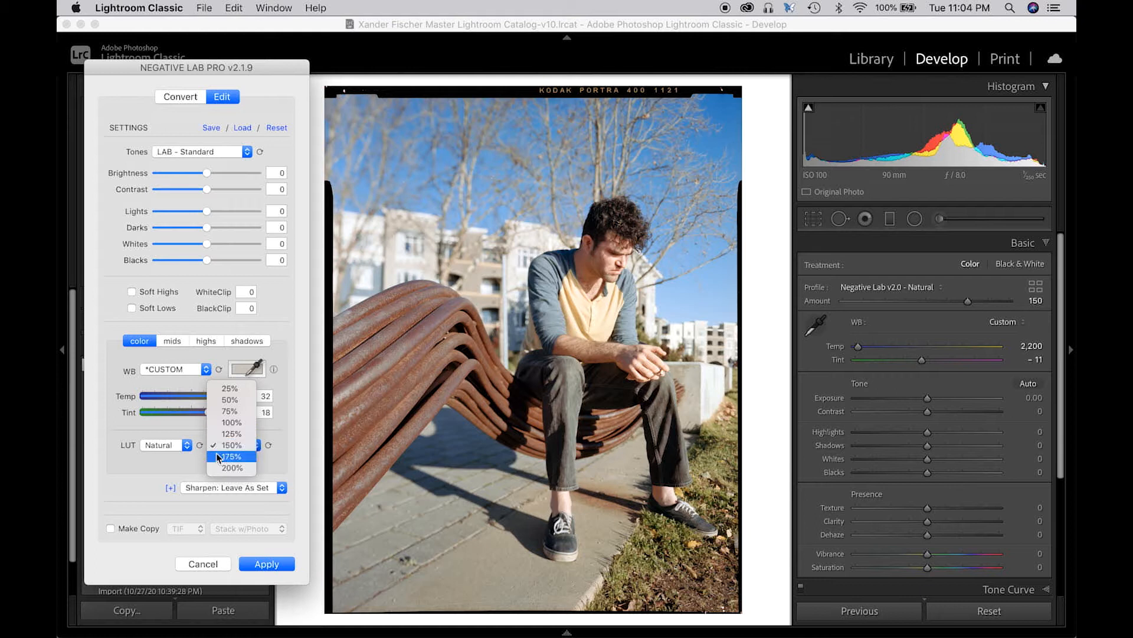
click(227, 467)
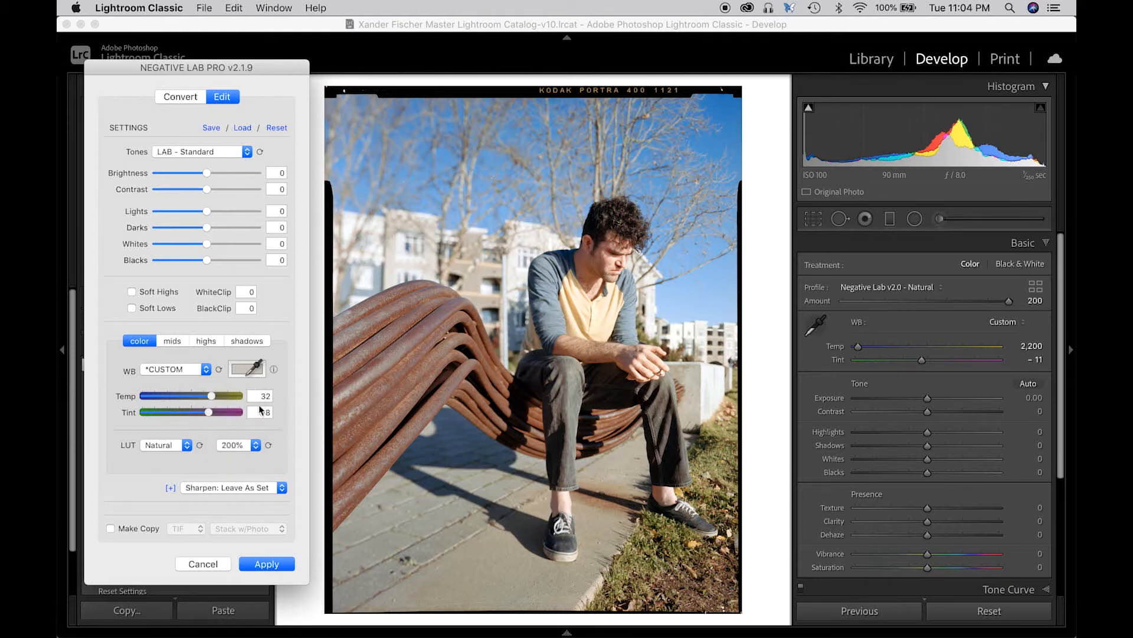
click(239, 452)
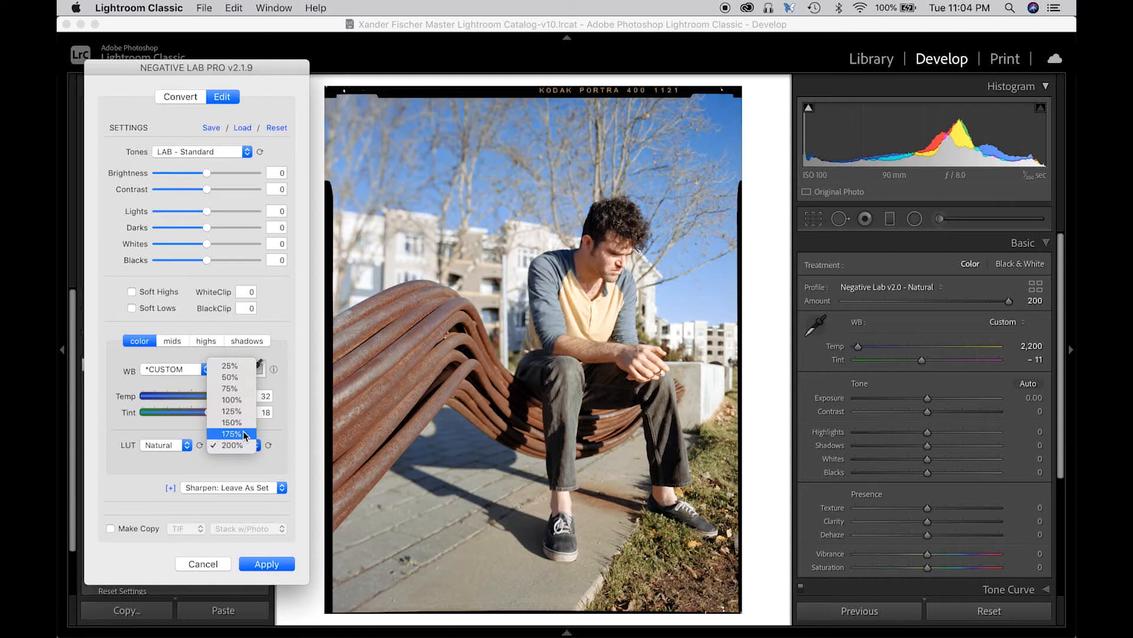
click(245, 423)
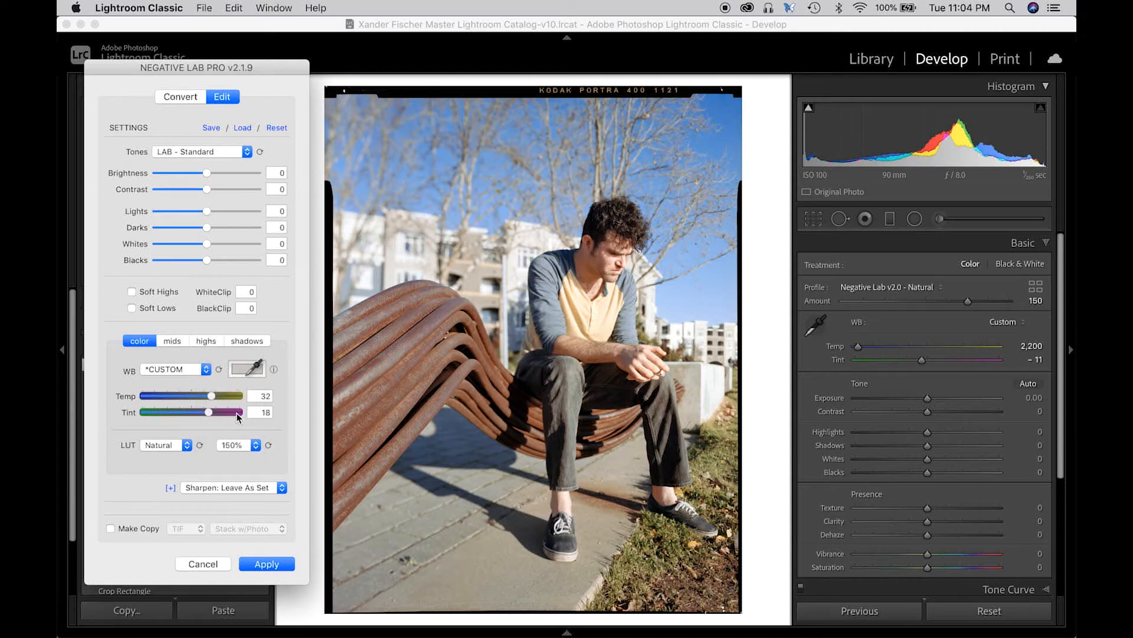
click(234, 445)
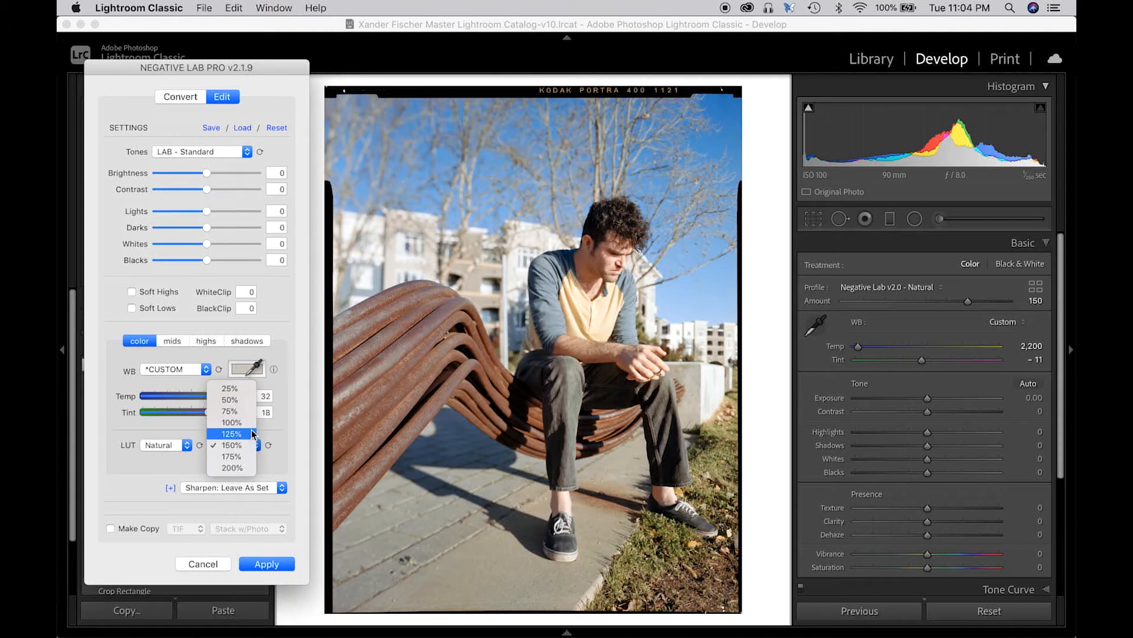
click(283, 430)
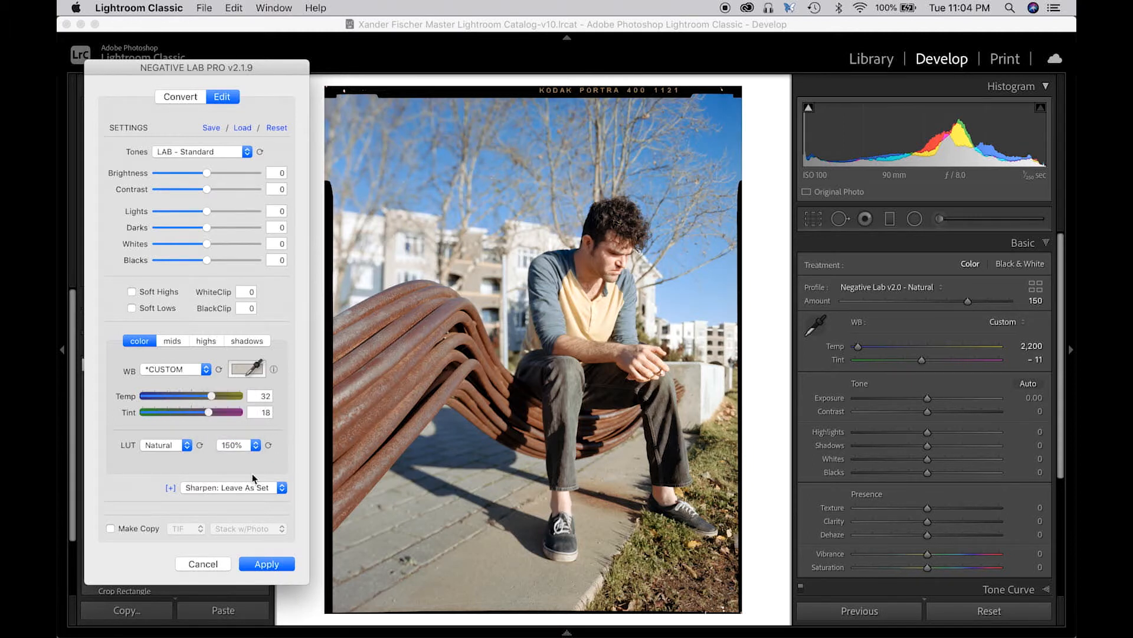
Examine the color balance settings available for the midtones, highlights and shadows
click(173, 341)
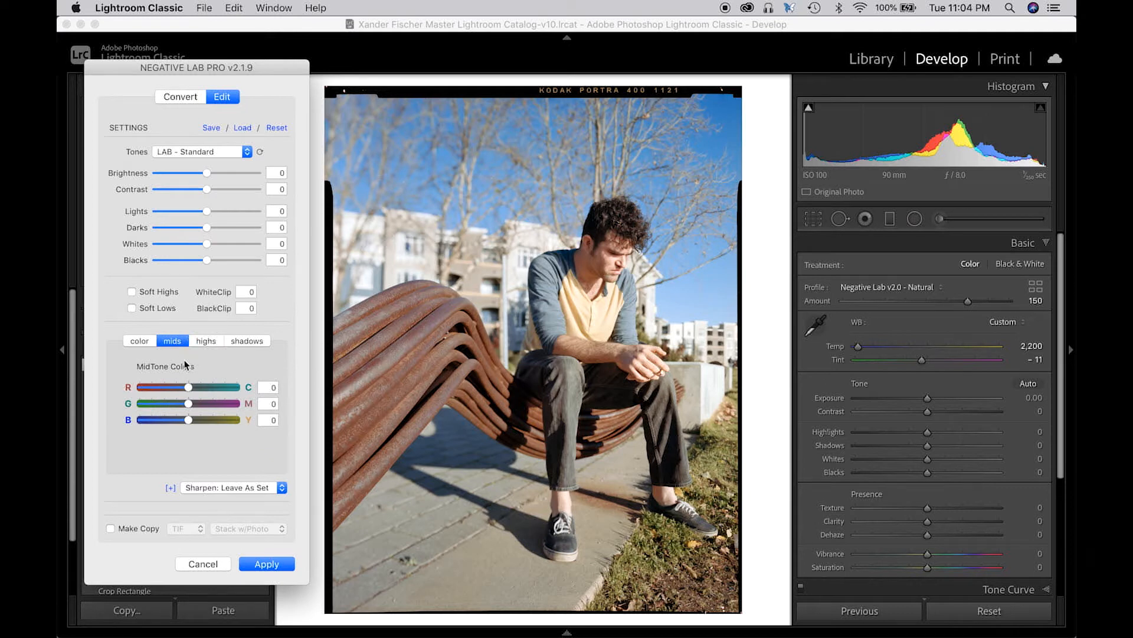
click(210, 341)
click(249, 341)
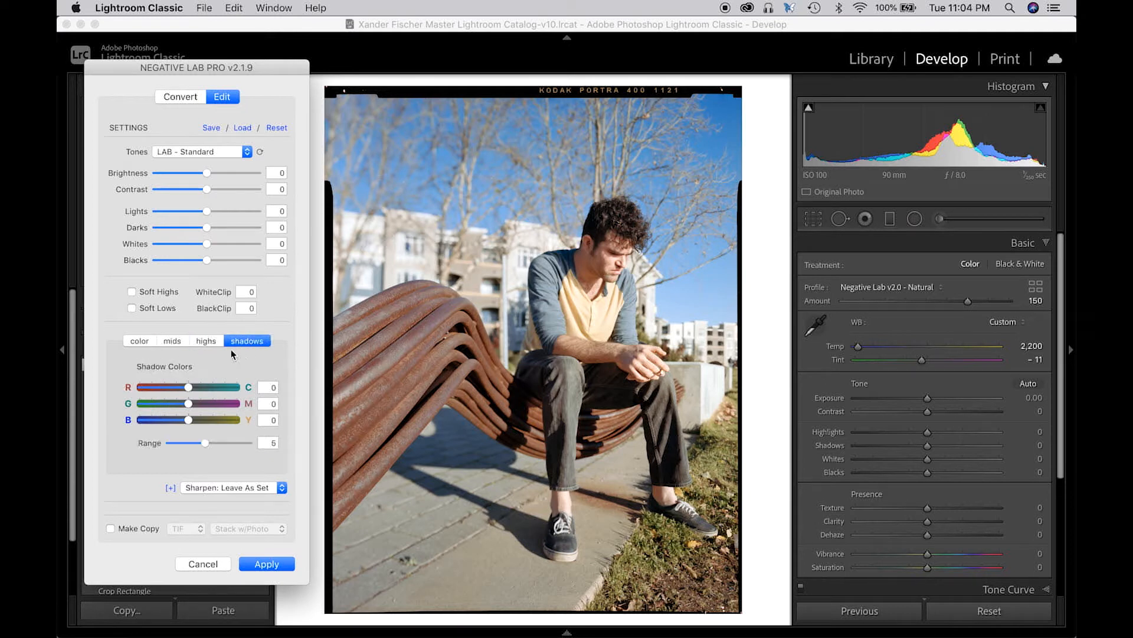
click(172, 345)
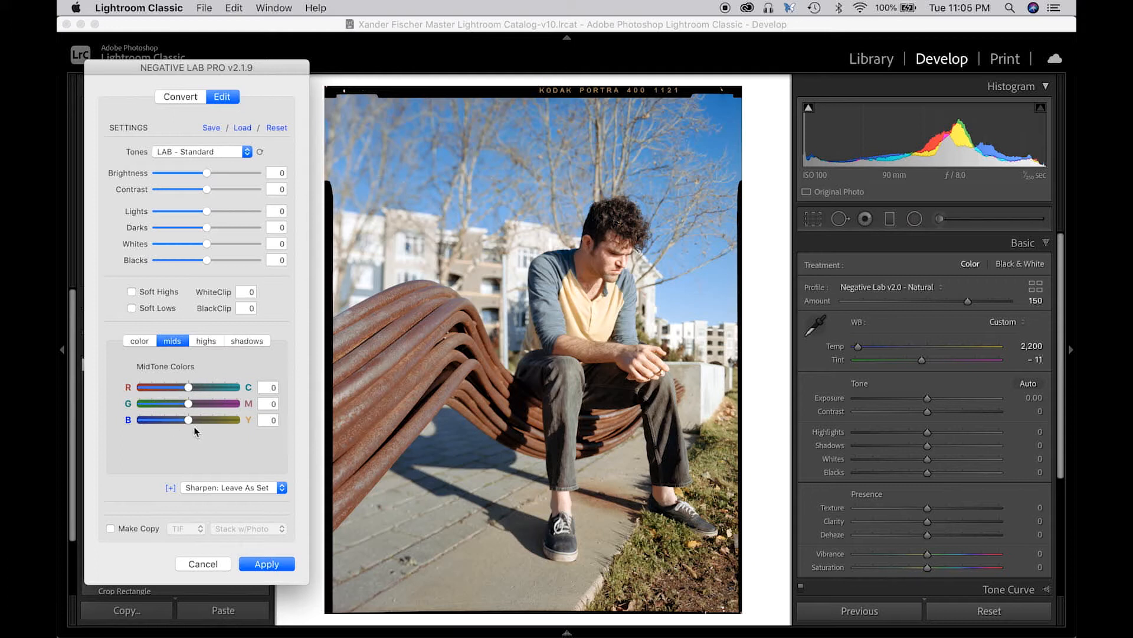
click(217, 345)
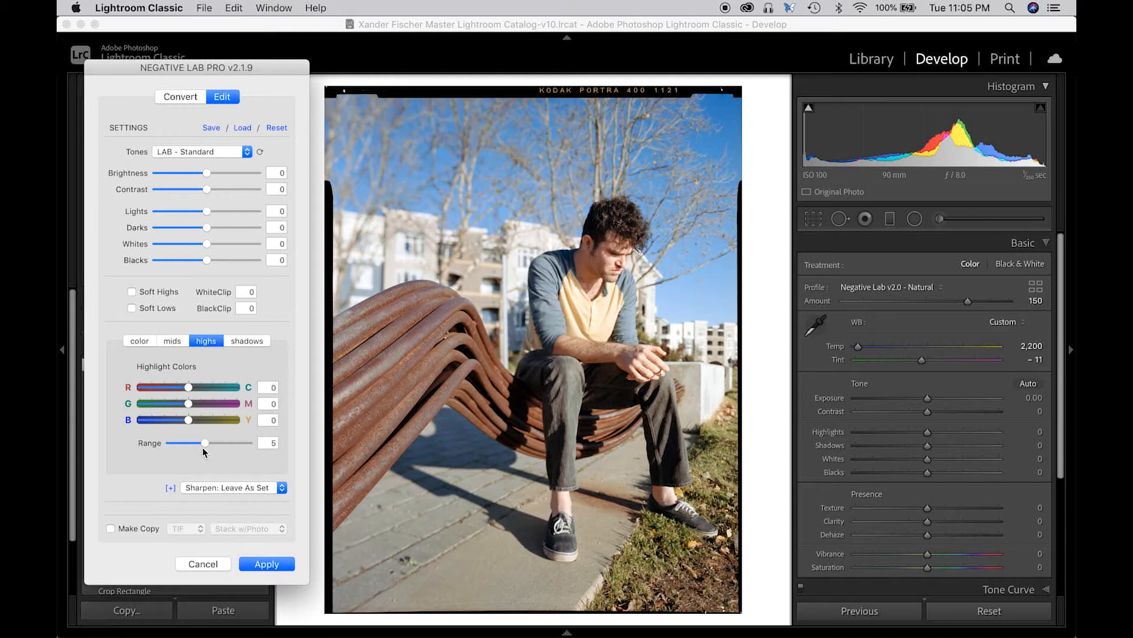
click(247, 343)
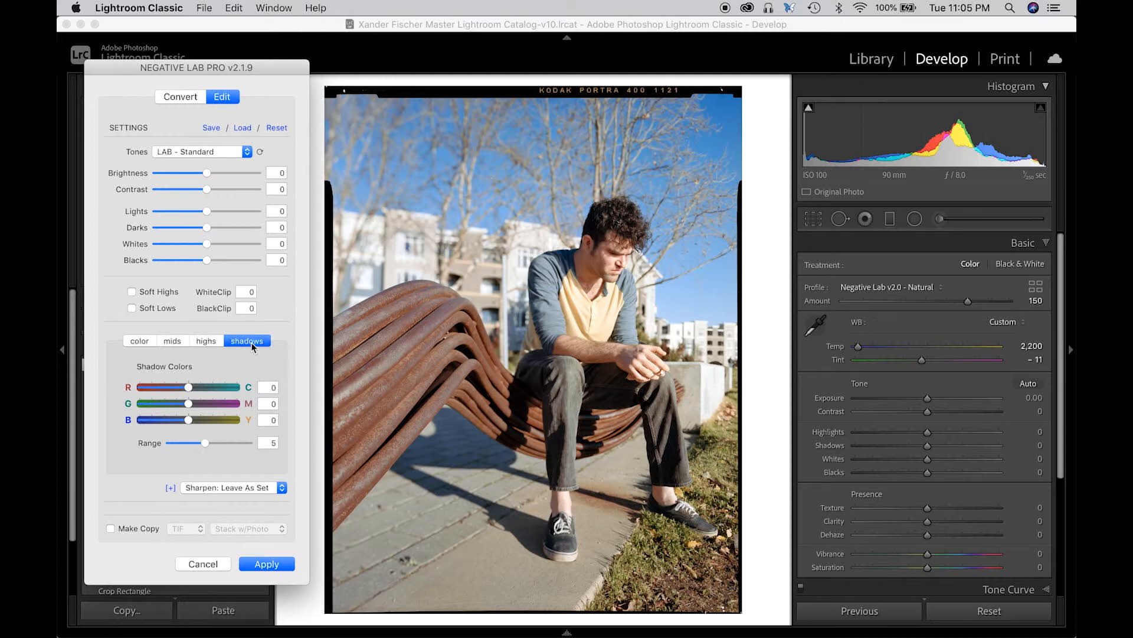
Set the highlight colors' blue-yellow balance to 6 and widen their range to 10
click(216, 345)
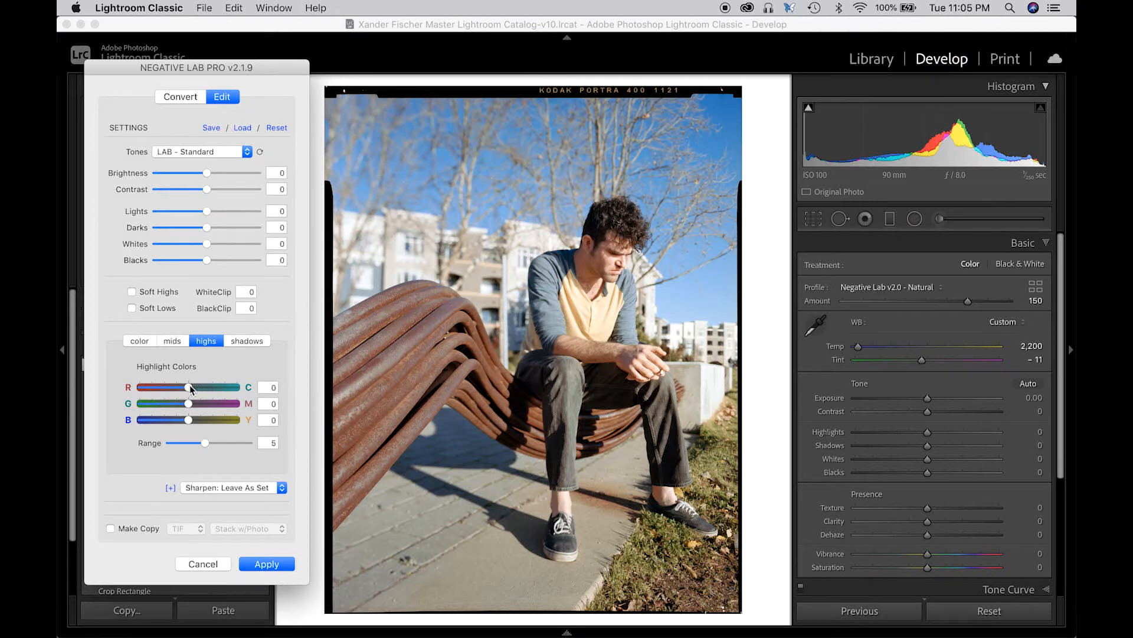
click(189, 419)
drag(189, 420, 199, 420)
click(206, 443)
drag(207, 447, 278, 452)
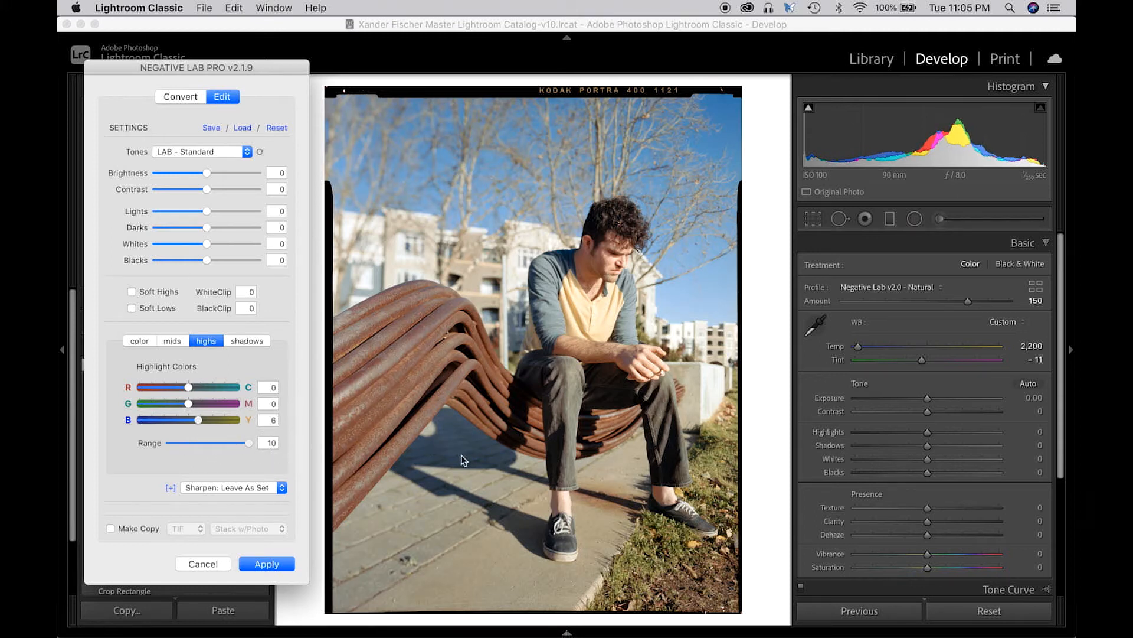
Narrow the range of the highlight color adjustment to 1
drag(249, 443, 161, 452)
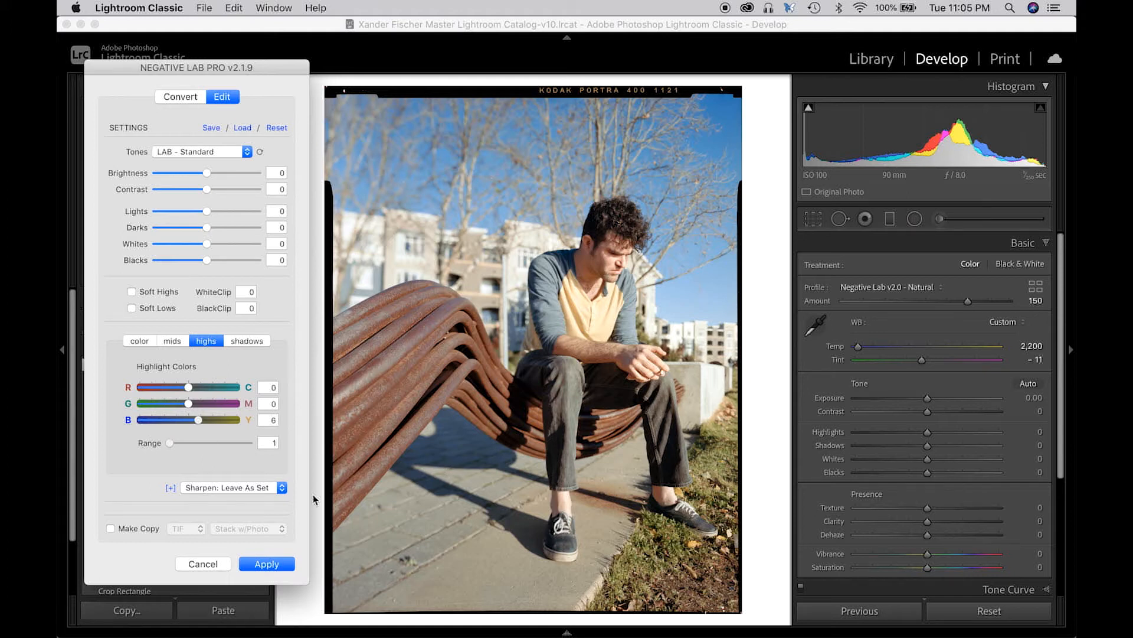
click(171, 444)
text(9)
text(0)
key(Tab)
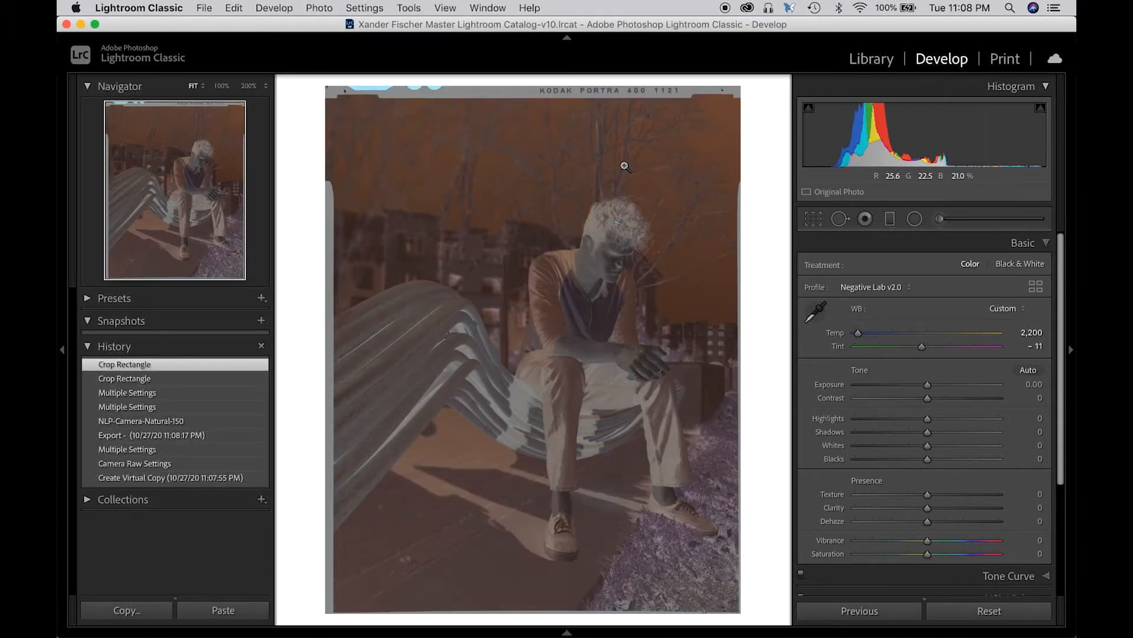
Inspect the light-blue blemish in the man's hair on the unconverted negative at 100% zoom
click(614, 223)
click(622, 221)
click(622, 221)
drag(632, 266, 678, 242)
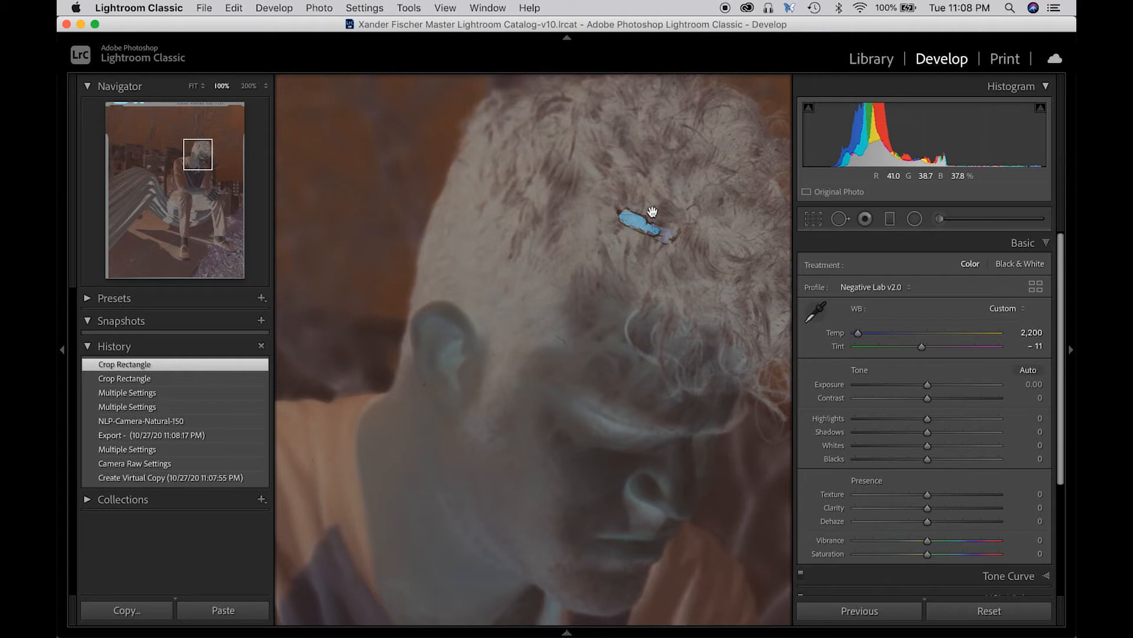
click(682, 194)
mouse_move(682, 194)
mouse_down()
mouse_move(632, 177)
mouse_move(602, 299)
mouse_move(648, 195)
mouse_move(669, 194)
mouse_up()
click(669, 193)
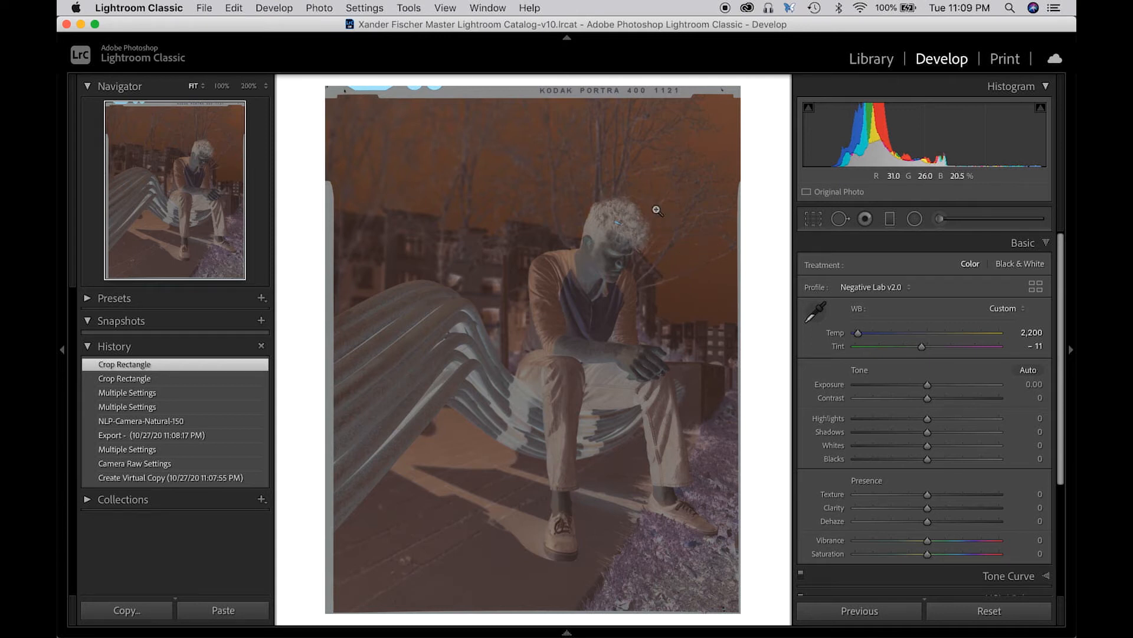
Crop the negative to exclude the film border and the hair blemish, and set the conversion's border buffer to 0%
key(r)
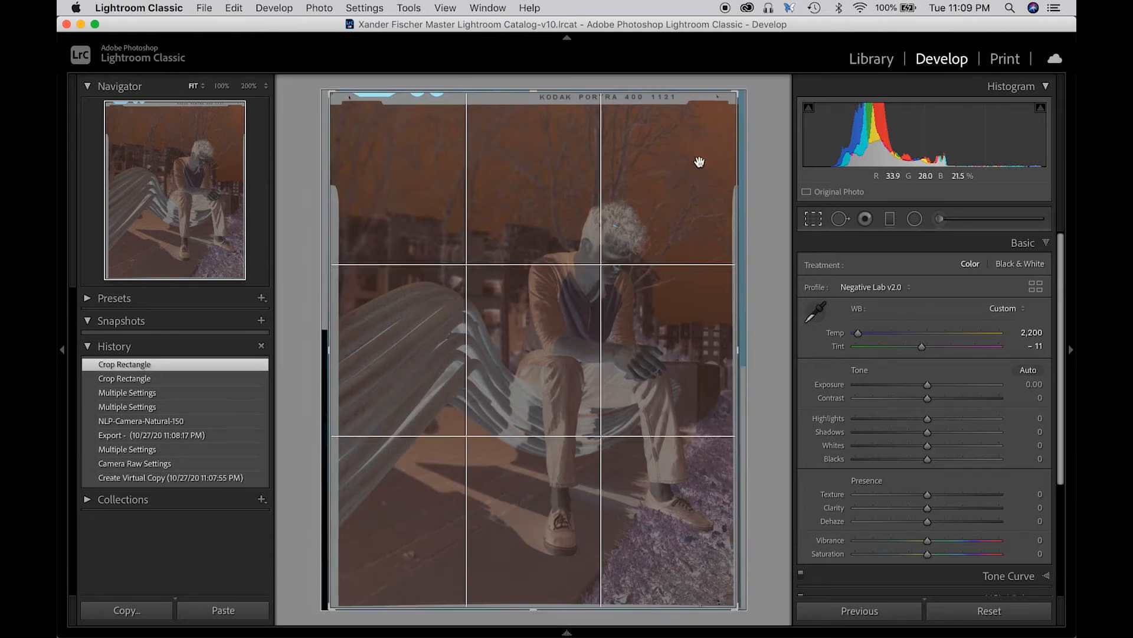
drag(721, 116, 724, 181)
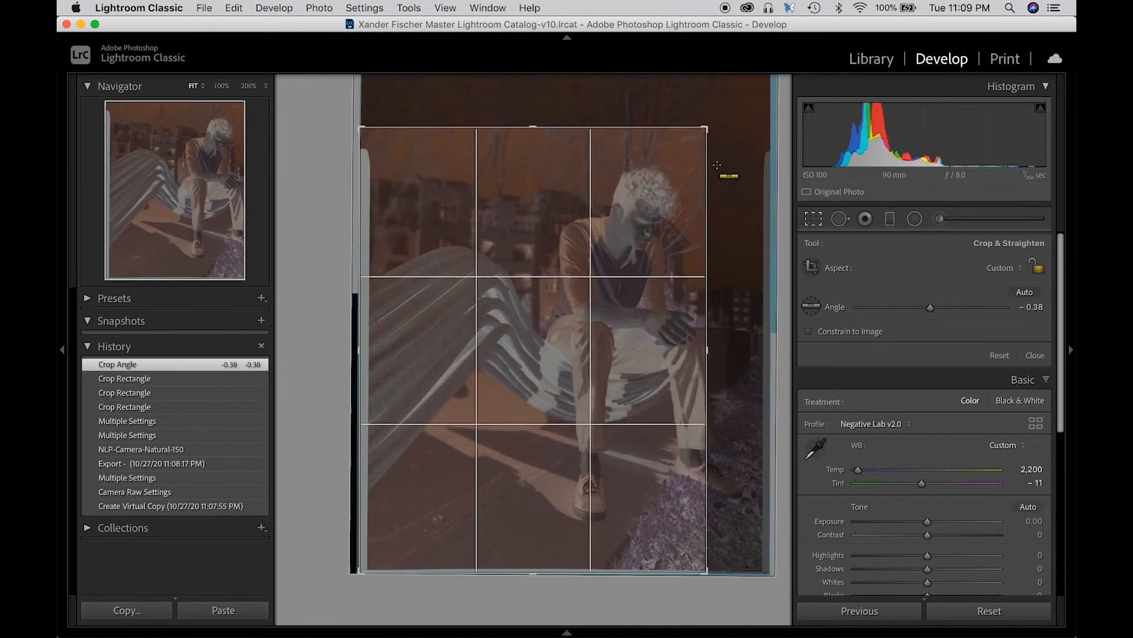
key(super+z)
drag(704, 131, 717, 167)
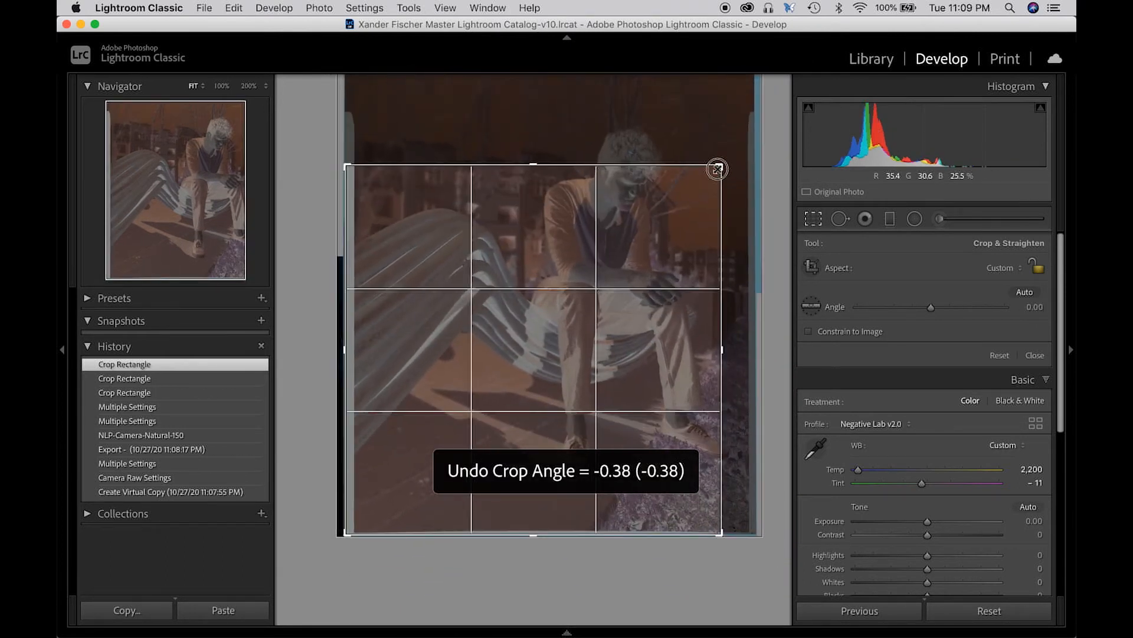
key(Return)
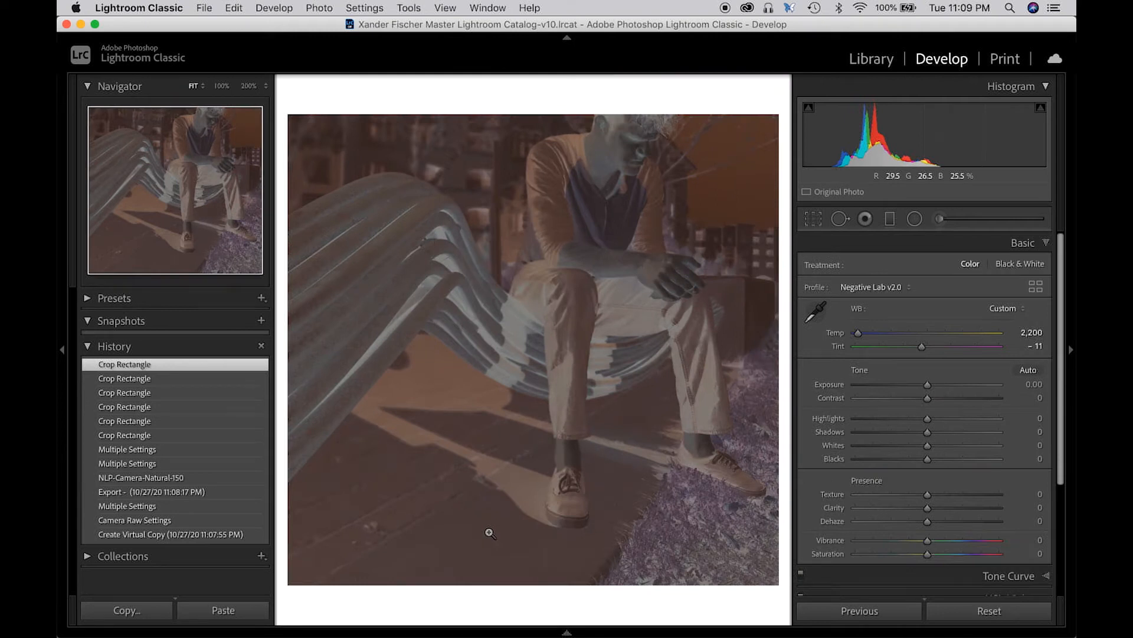
key(ctrl+n)
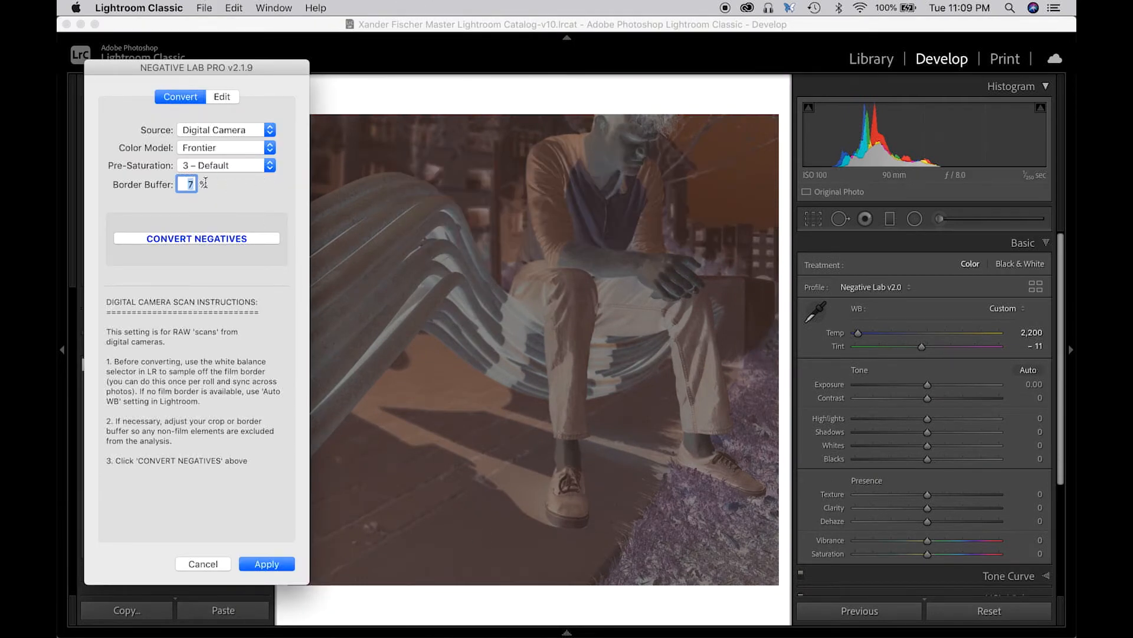
text(0)
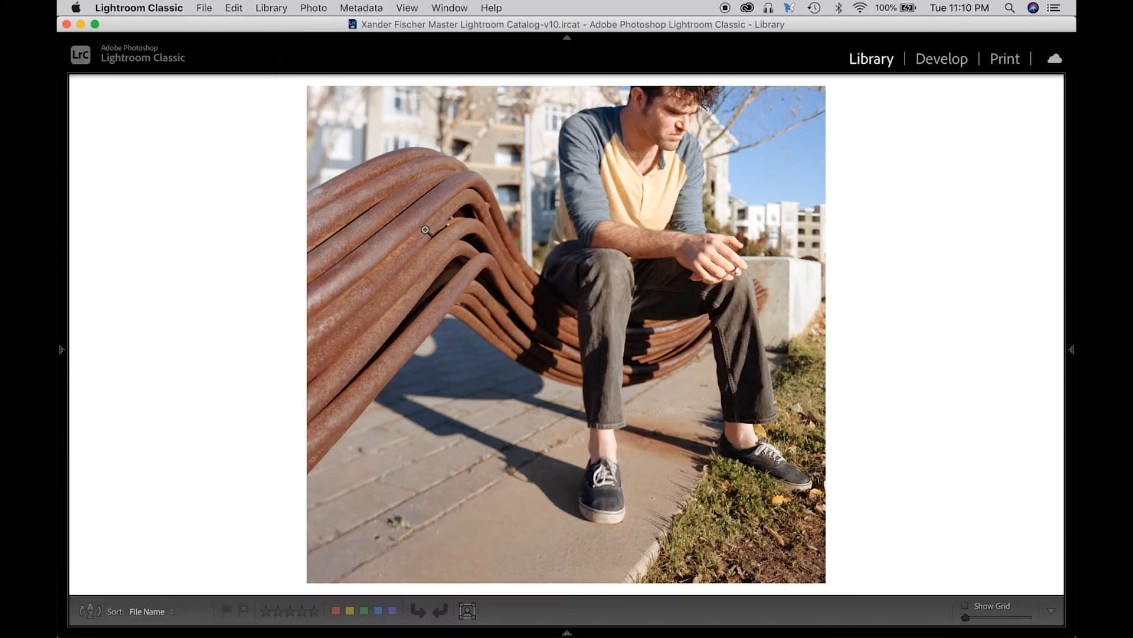
Extend the converted photo's crop back outward to include the full frame with its film border
key(r)
drag(525, 165, 519, 96)
drag(336, 272, 337, 272)
drag(733, 280, 740, 281)
drag(550, 605, 551, 608)
Compare the two conversions of the portrait side by side and open the virtual copy in loupe view
key(c)
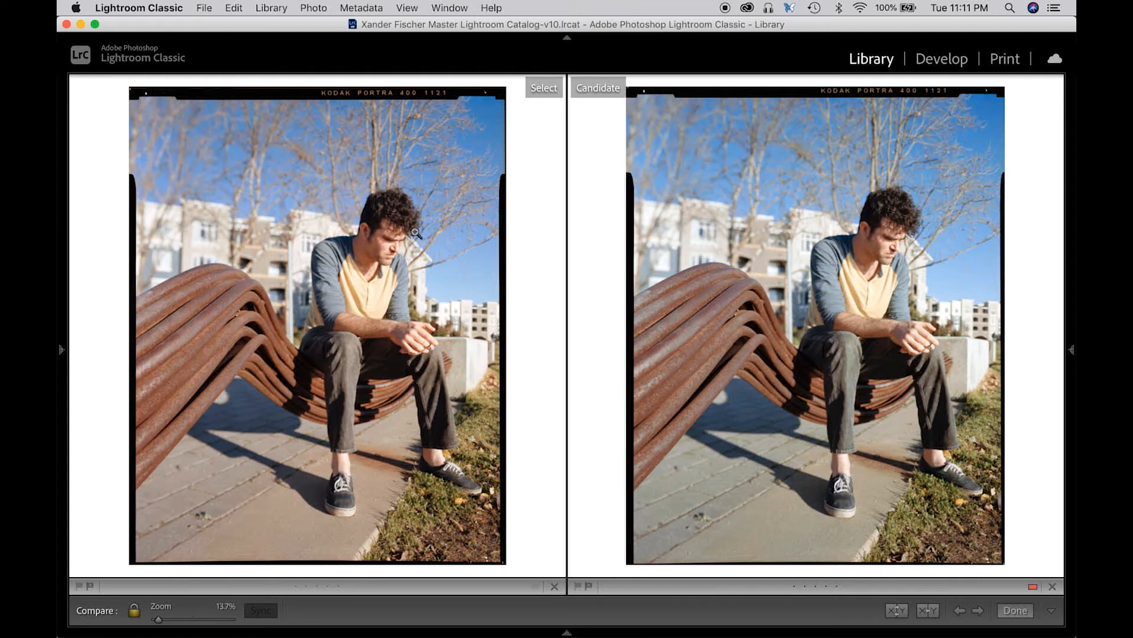
key(g)
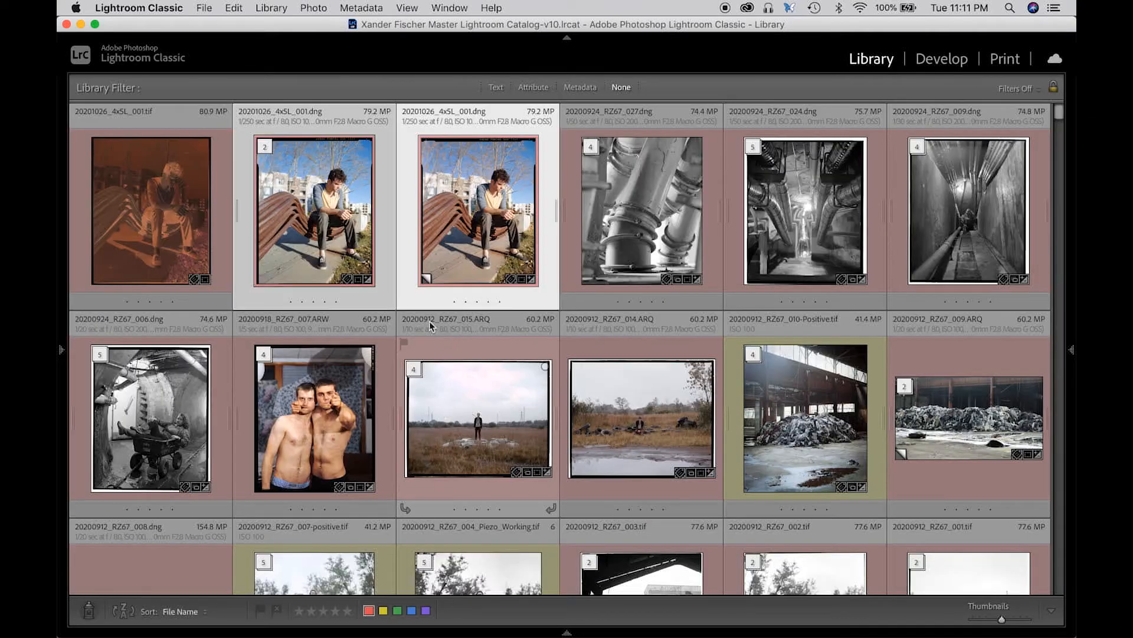
click(675, 251)
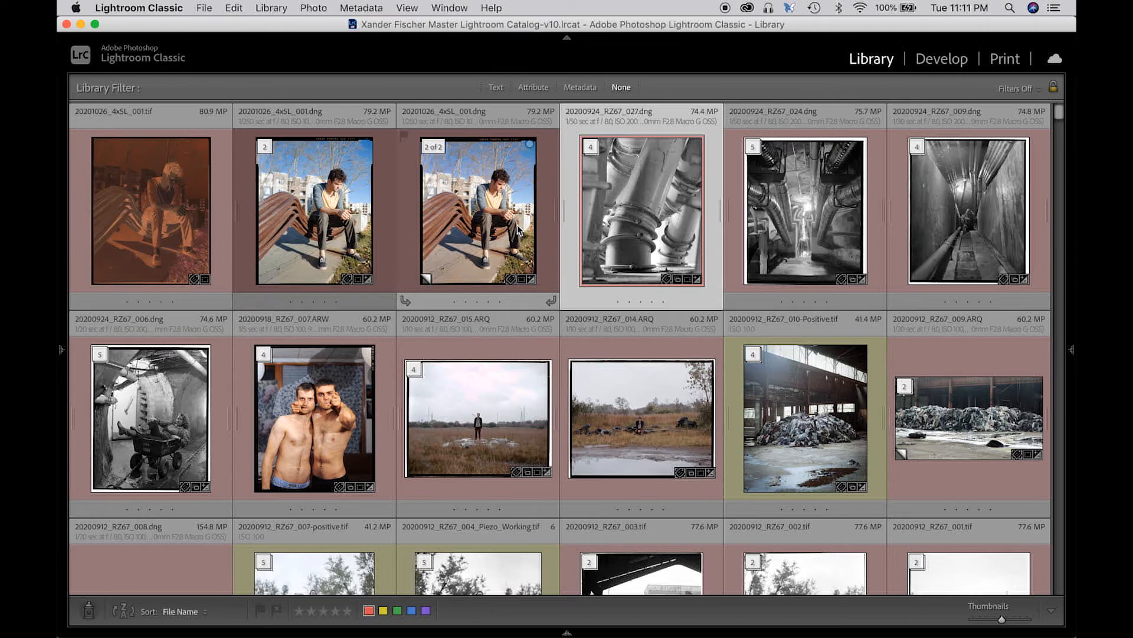
click(520, 231)
key(e)
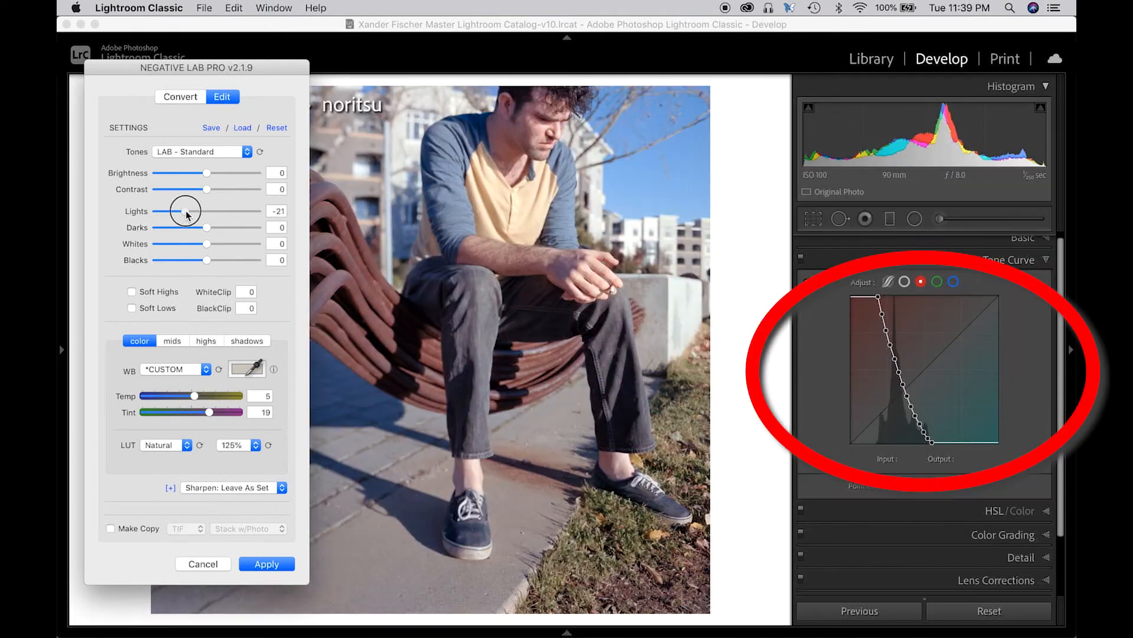
Try extreme tone settings with Lights at -43, Darks at 45, Whites at -50 and Blacks at 38, and apply them
mouse_move(182, 215)
mouse_down()
mouse_move(259, 221)
mouse_move(202, 223)
mouse_up()
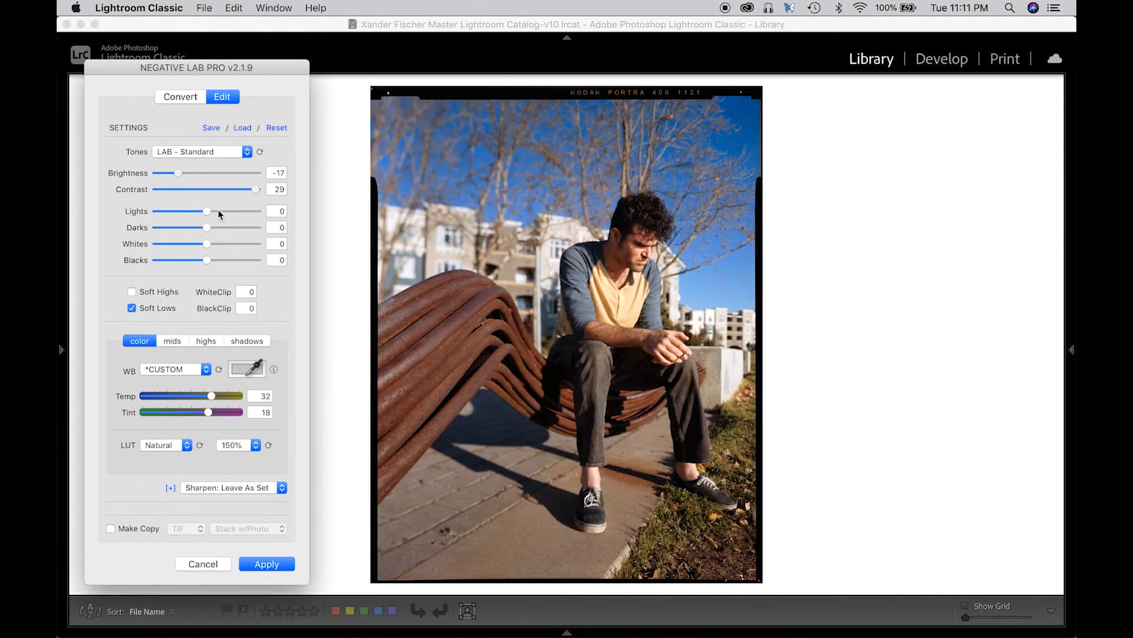
drag(177, 217, 246, 264)
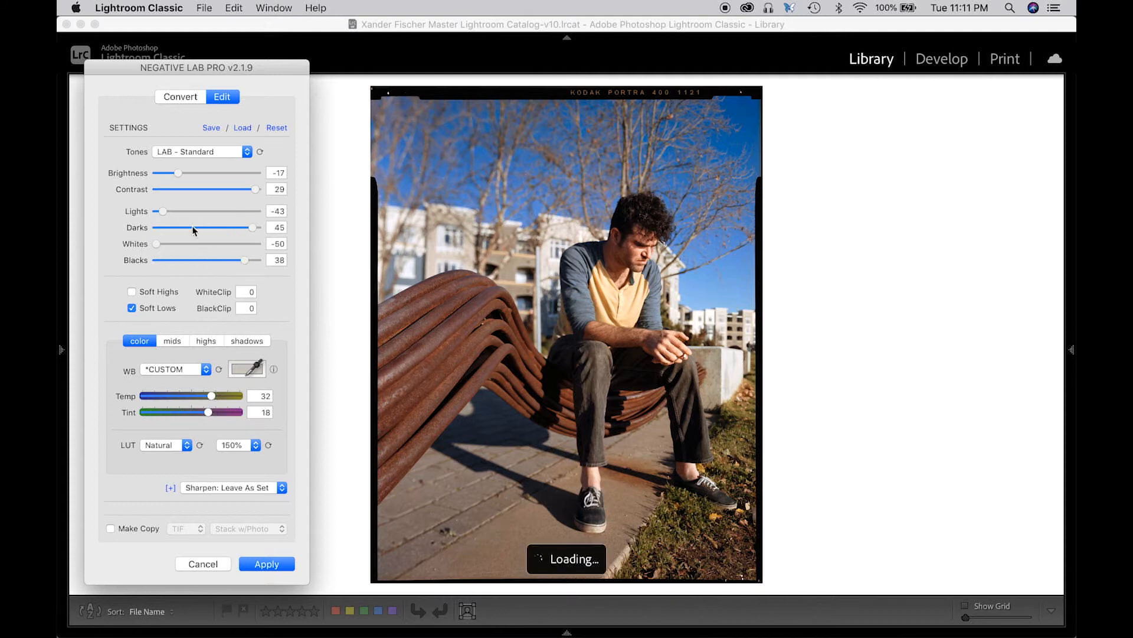
click(264, 564)
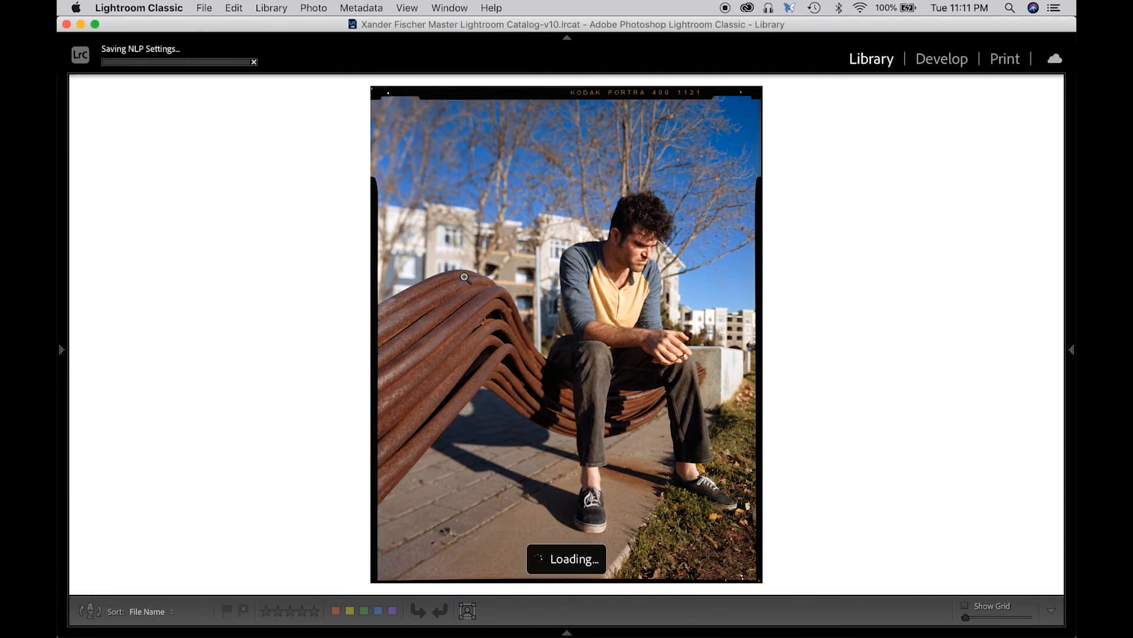
Reopen the conversion's edit settings and reset Brightness, Contrast, Lights, Darks, Whites and Blacks to 0
key(ctrl+n)
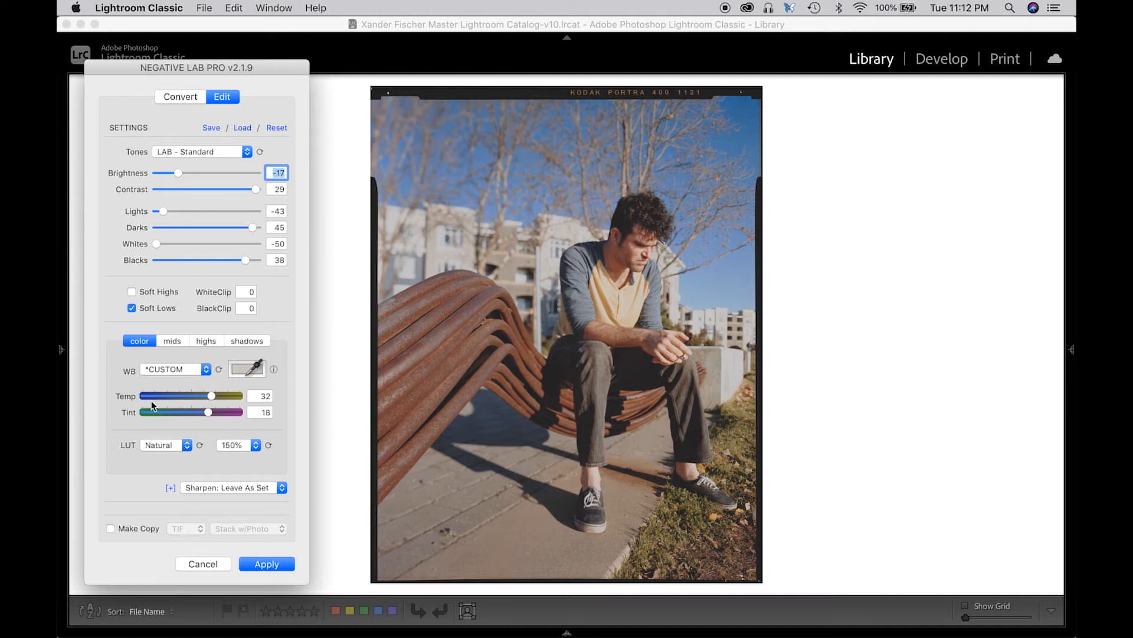
text(0)
key(Tab)
text(0)
key(Tab)
text(0)
key(Tab)
text(0)
key(Tab)
text(0)
key(Tab)
text(0)
key(Tab)
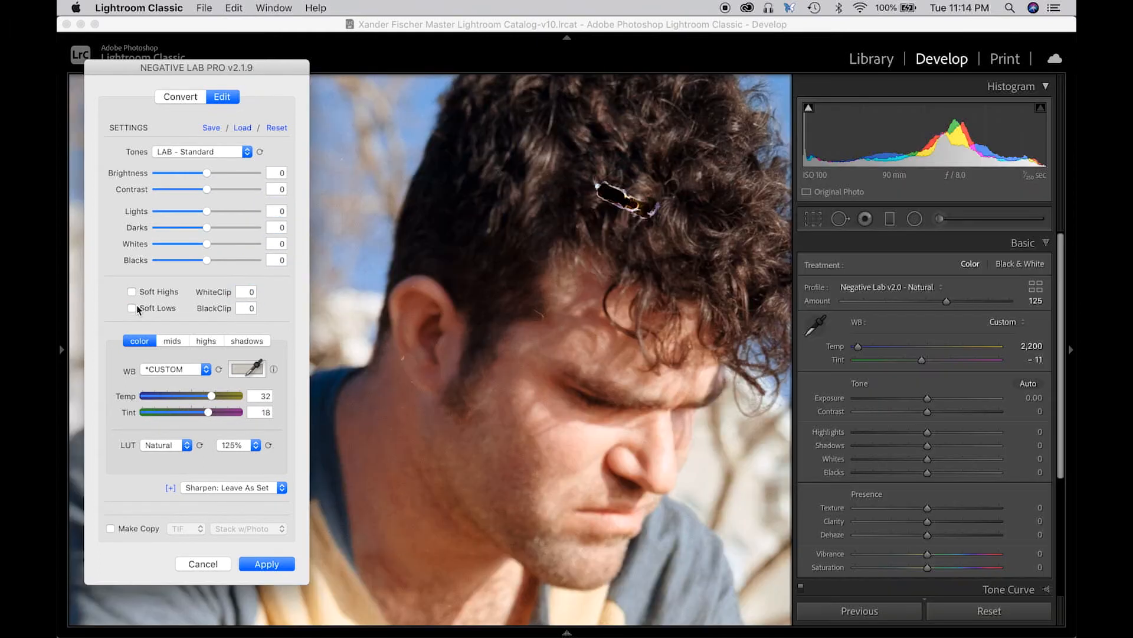
Toggle Soft Highs on and off repeatedly to compare its effect on the highlights, leaving it off
click(133, 291)
click(132, 293)
click(133, 293)
click(132, 292)
click(132, 293)
click(133, 293)
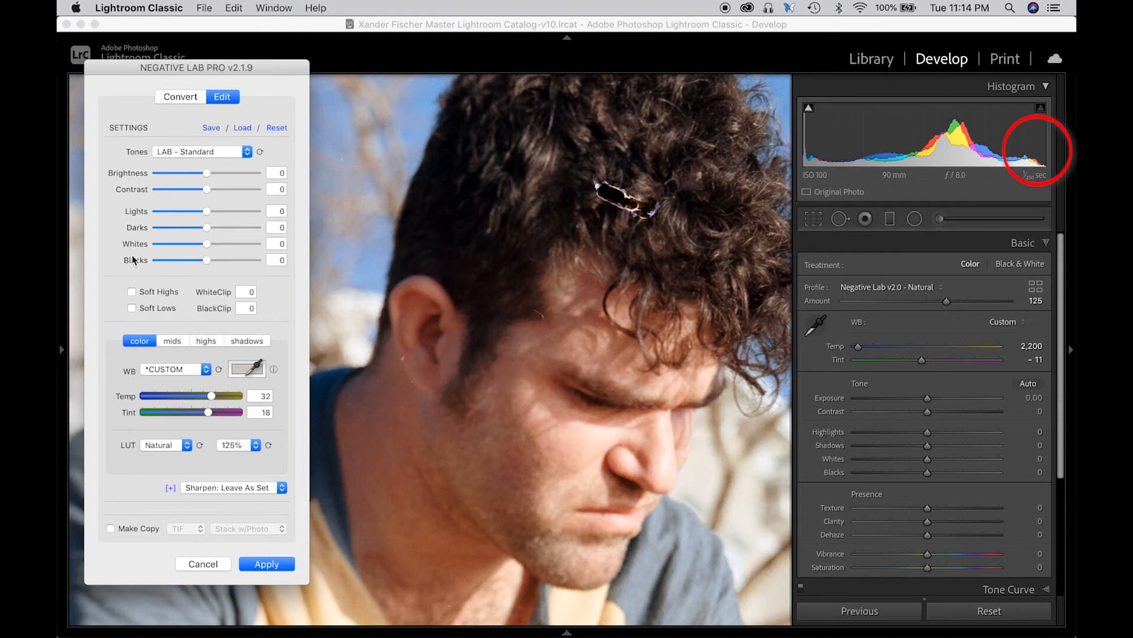
click(132, 292)
click(132, 293)
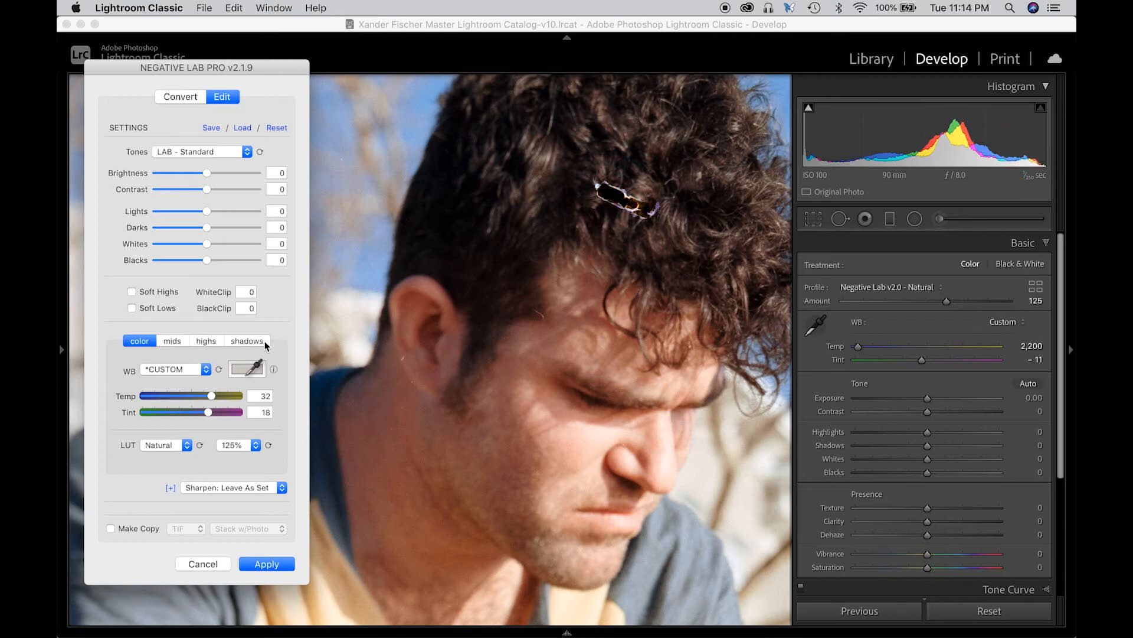
Toggle Soft Lows on and off to compare its effect on the shadows, leaving it off
click(132, 308)
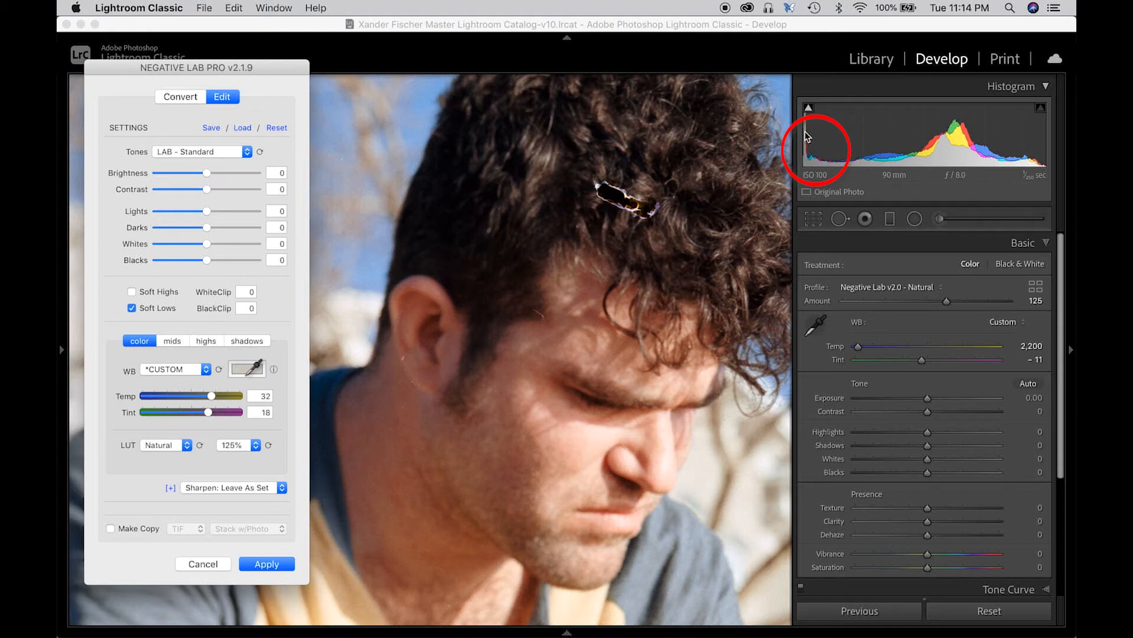
click(131, 308)
click(131, 308)
click(131, 309)
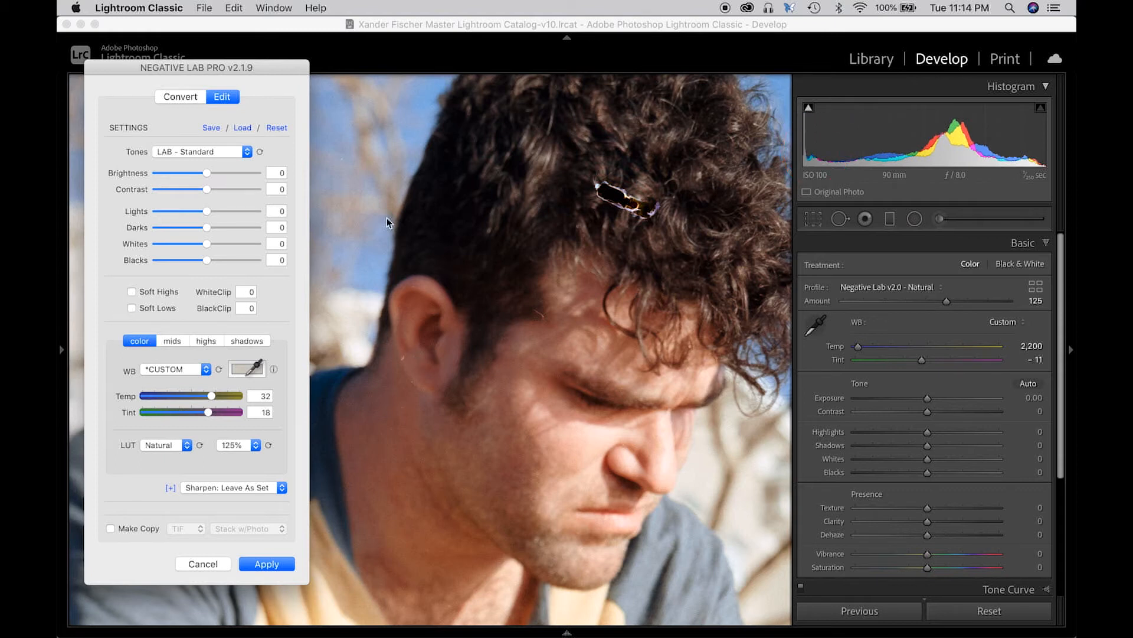
Set the conversion's Lights to -5 and Whites to -1
drag(207, 214, 200, 218)
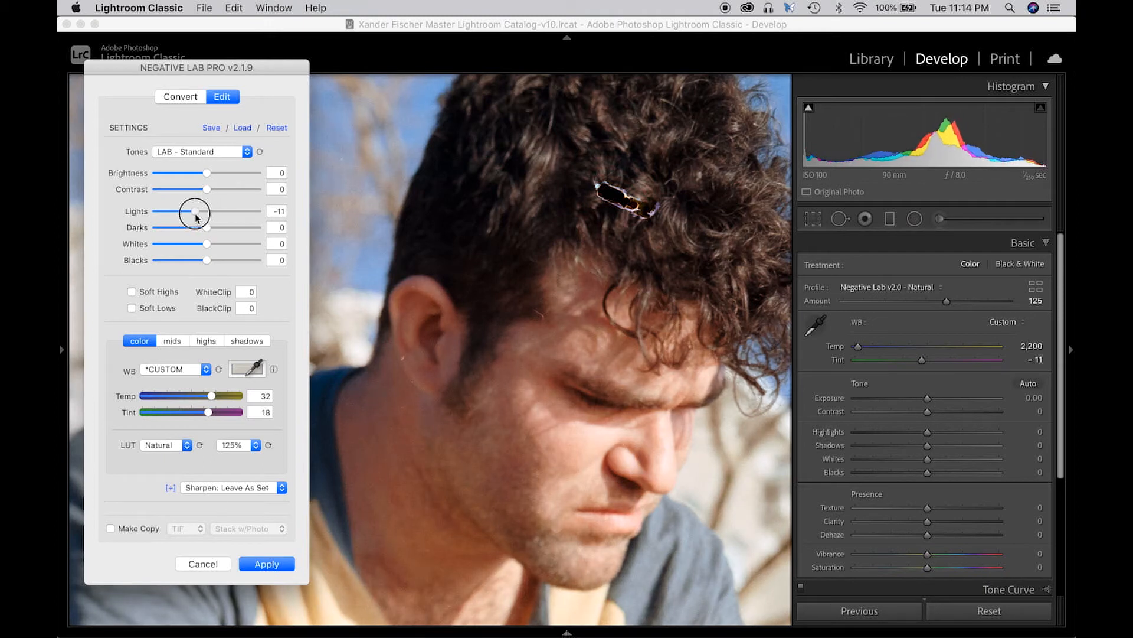
mouse_move(200, 218)
mouse_down()
mouse_move(207, 248)
mouse_move(202, 213)
mouse_up()
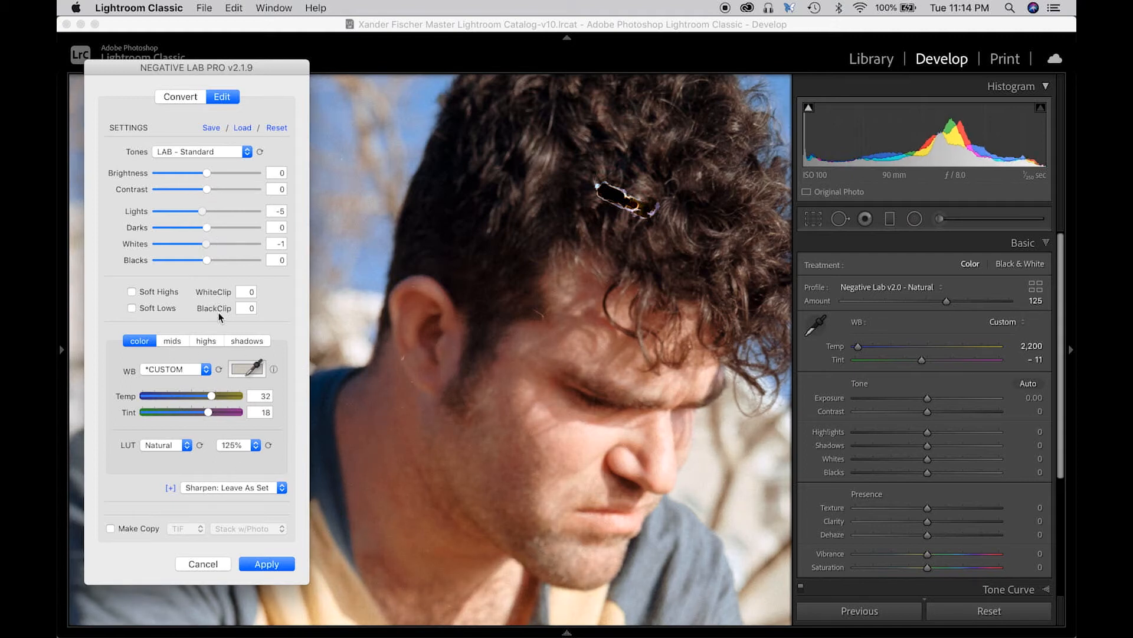
Try WhiteClip at -5, with BlackClip at -5 and at 10
click(246, 291)
click(247, 307)
key(shift+Tab)
text(-5)
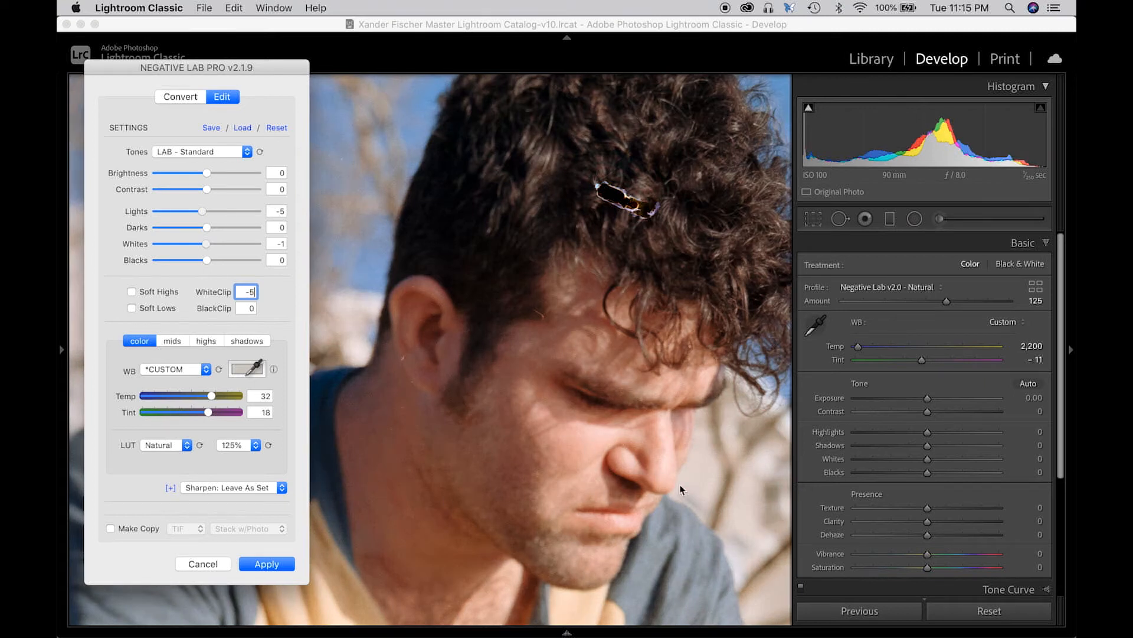
click(246, 307)
text(-5)
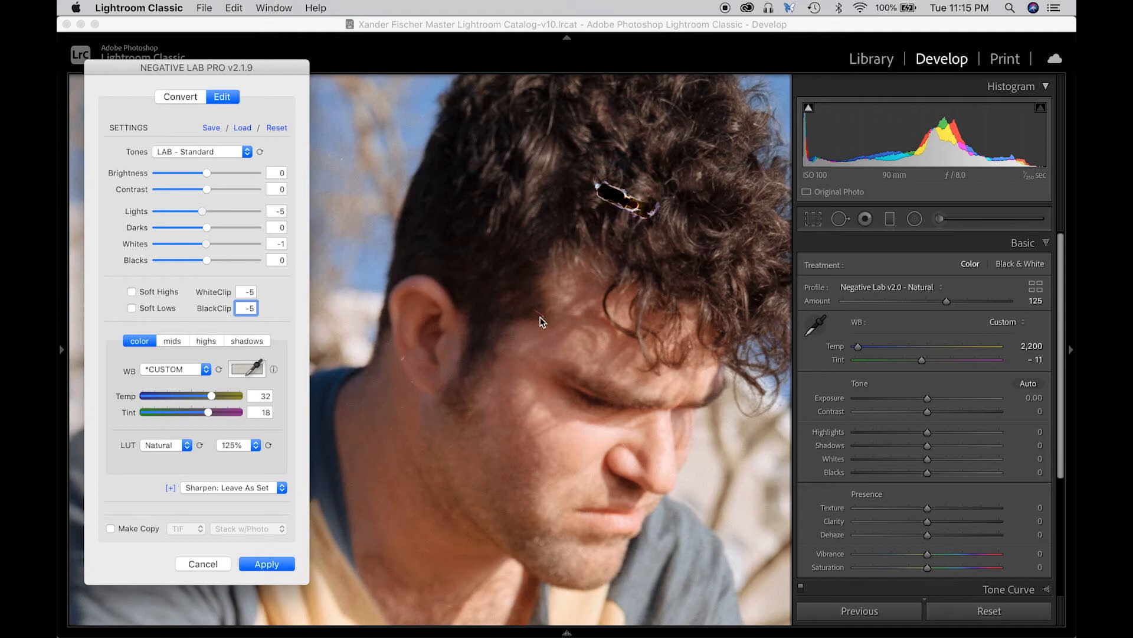
key(BackSpace)
text(10)
key(Tab)
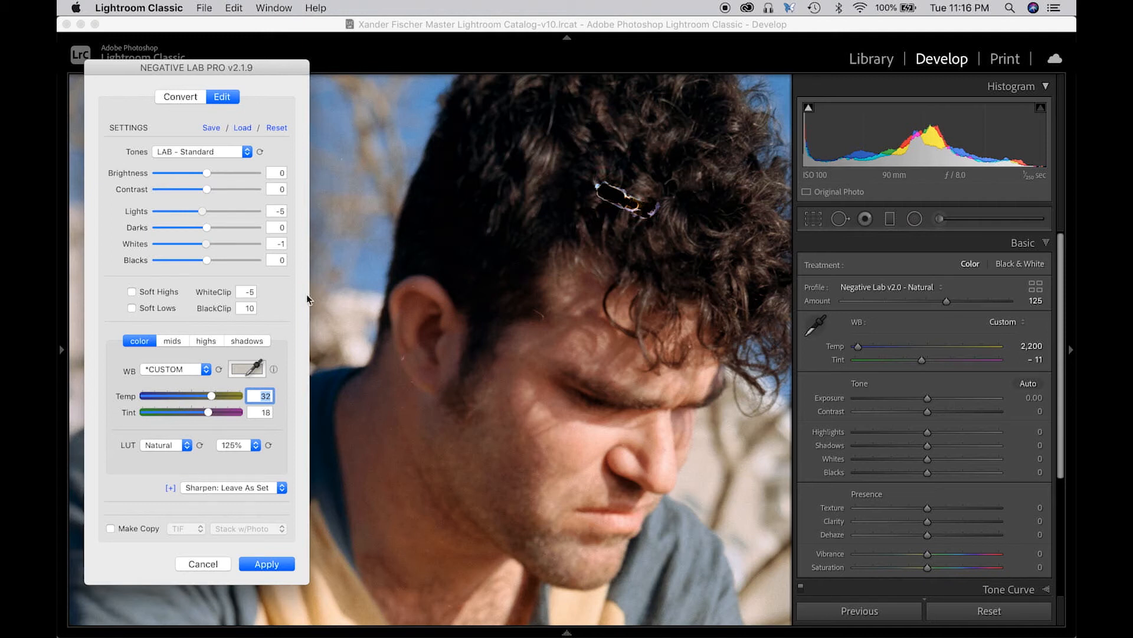
Return BlackClip and WhiteClip to 0 and lower Lights slightly further
click(248, 308)
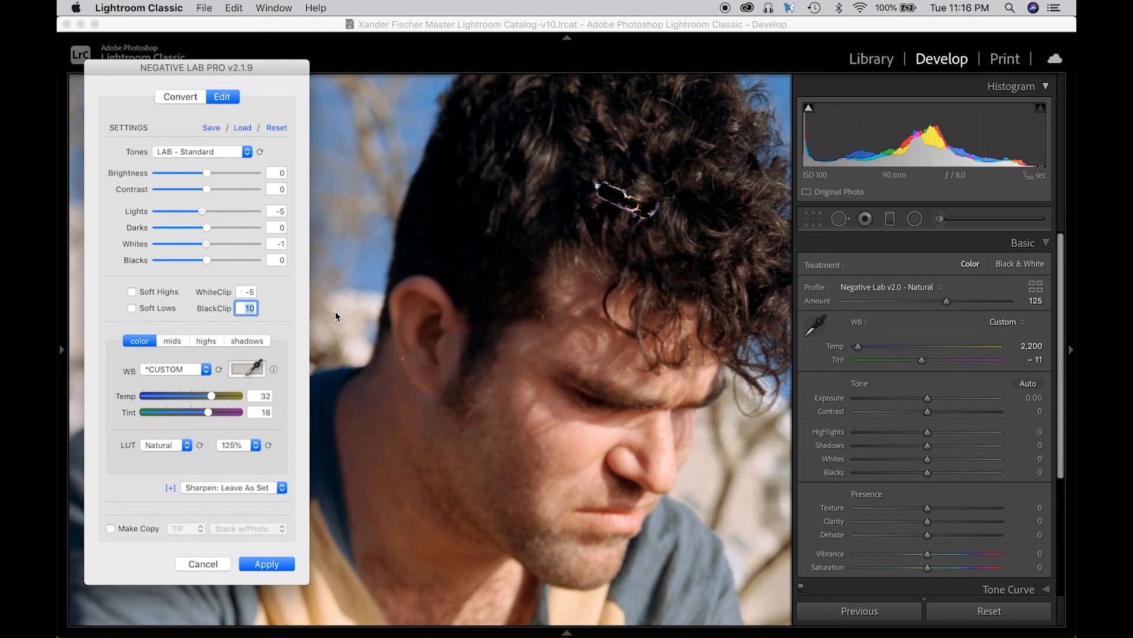
text(0)
key(Tab)
click(246, 292)
text(0)
key(Tab)
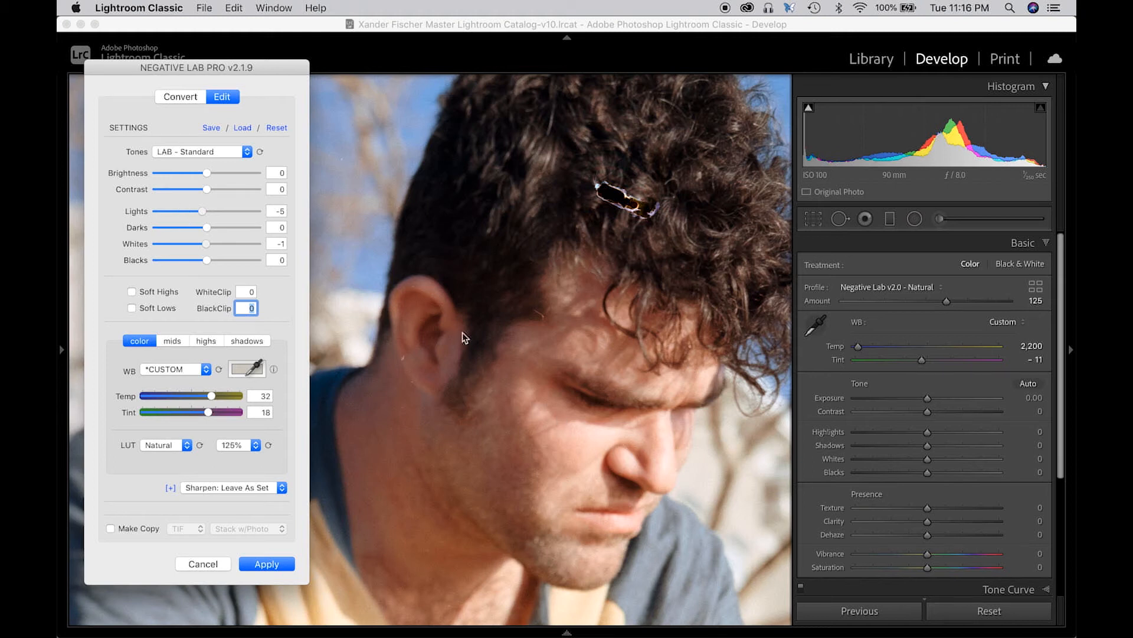
drag(202, 212, 196, 217)
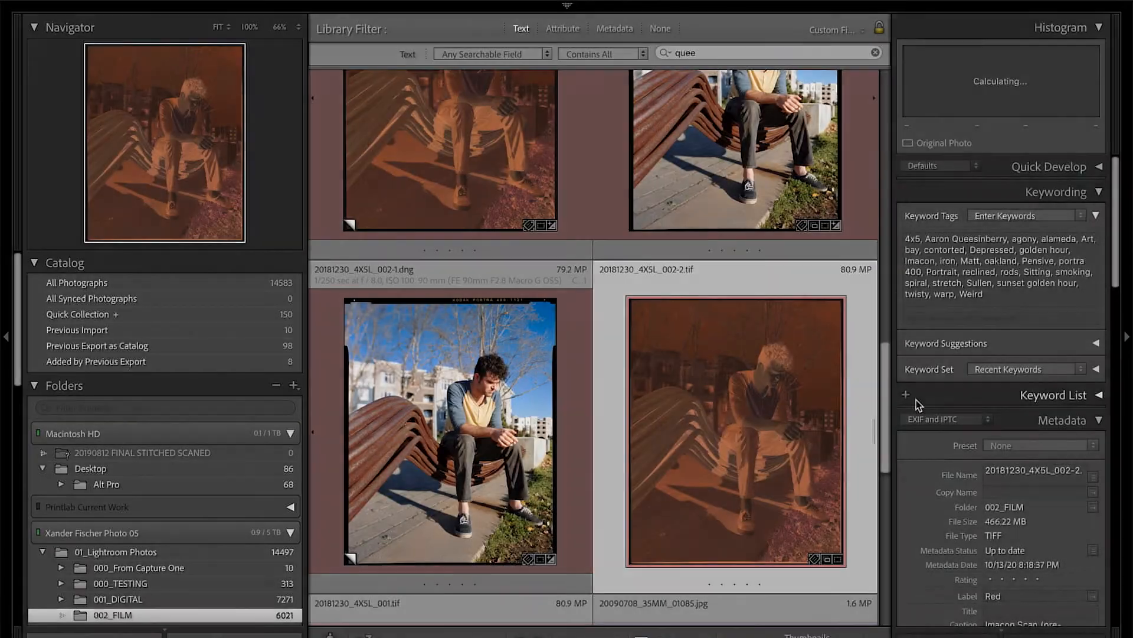
Review the metadata of the TIFF scan 20181230_4X5L_002-2 and look through the filtered film scans
scroll(916, 399, down, 3)
scroll(917, 399, down, 1)
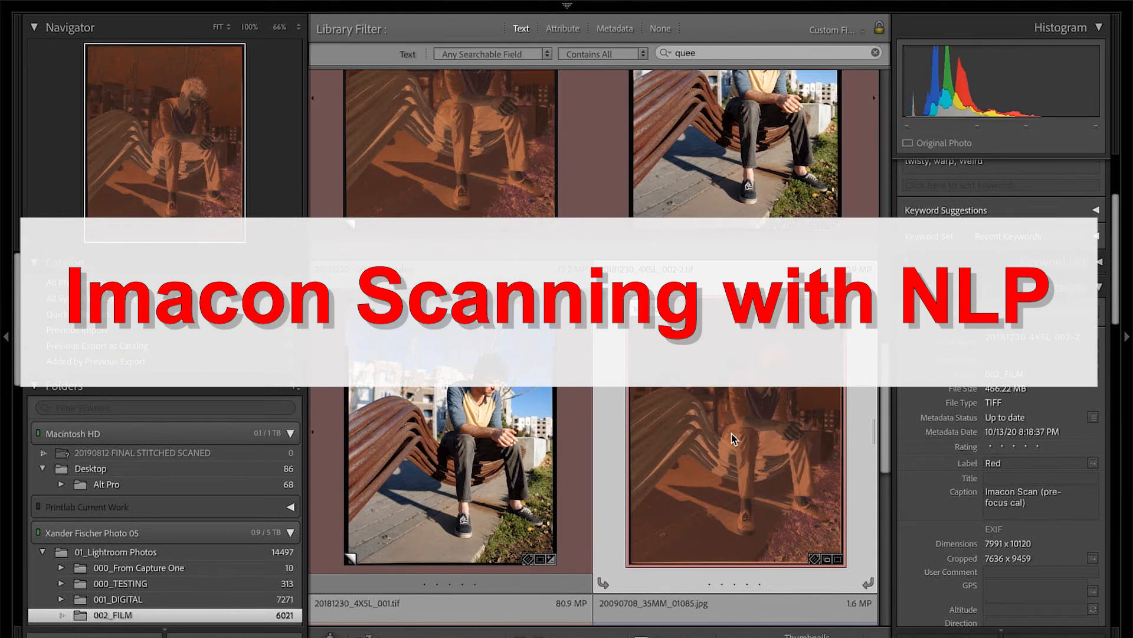
scroll(735, 524, down, 3)
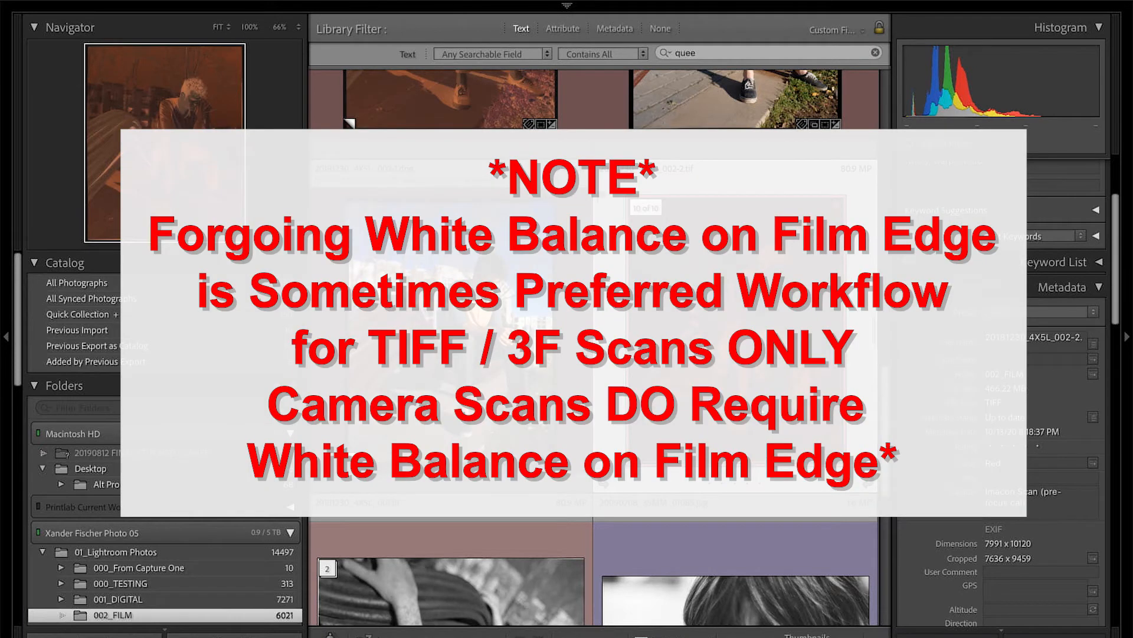
Open the TIFF negative in Develop and sample its white balance from a light area of the bench beside the knee
key(e)
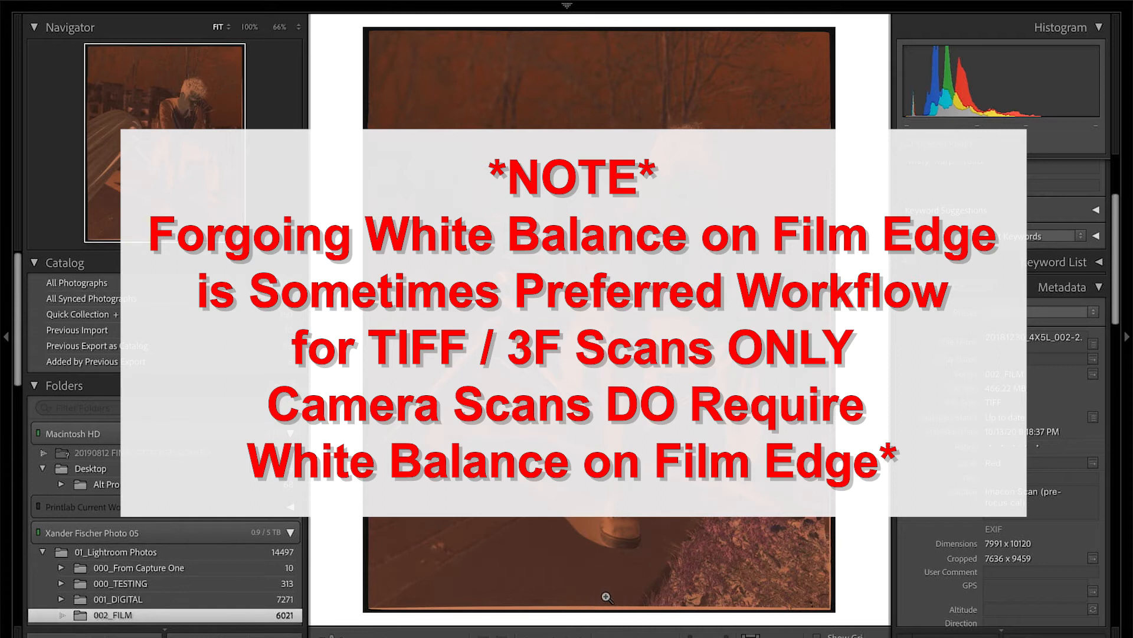
click(584, 360)
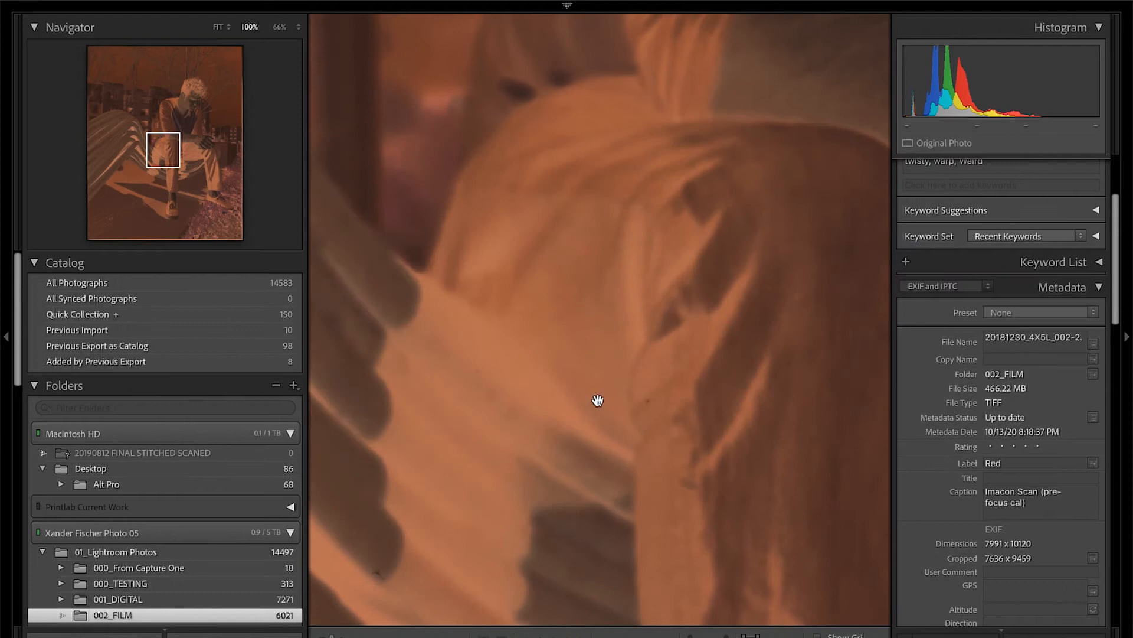
drag(600, 405, 641, 405)
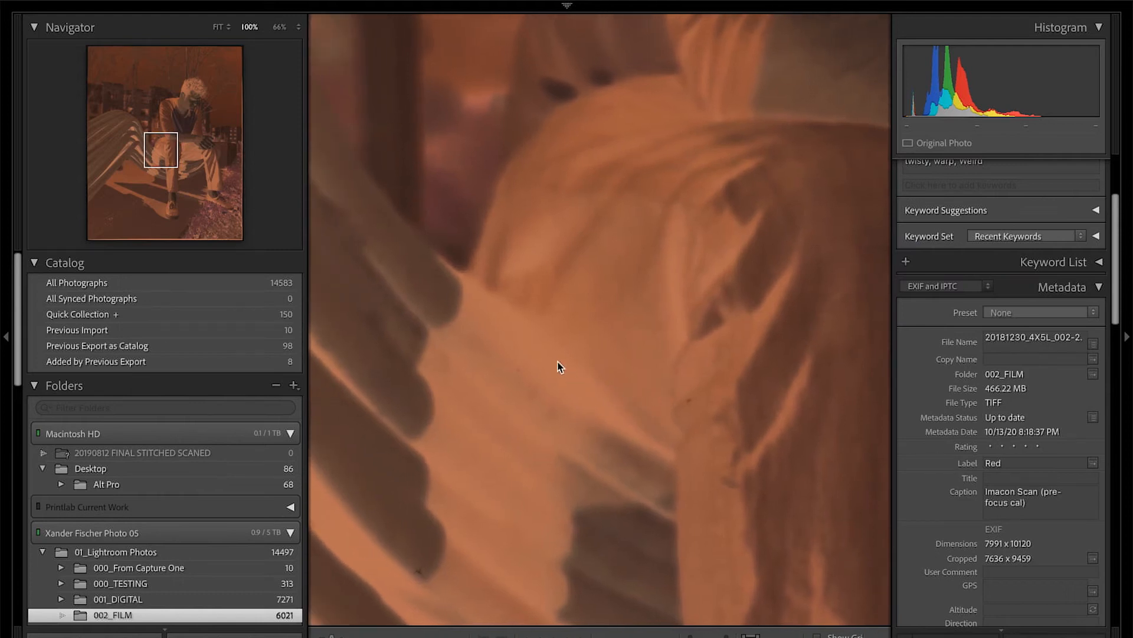
key(d)
key(w)
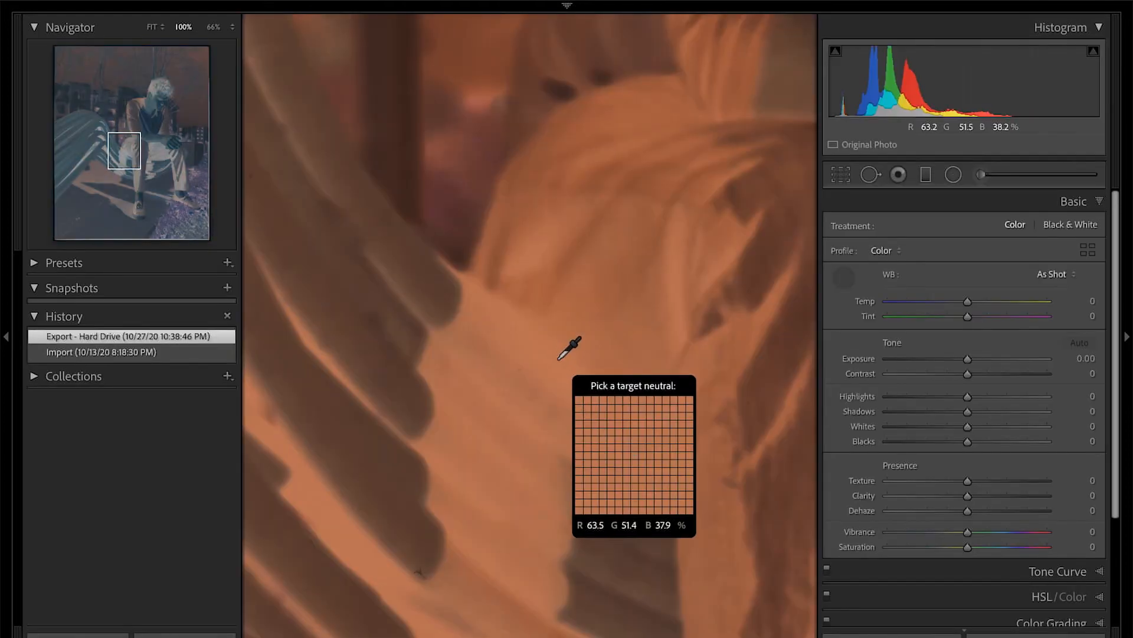
click(556, 365)
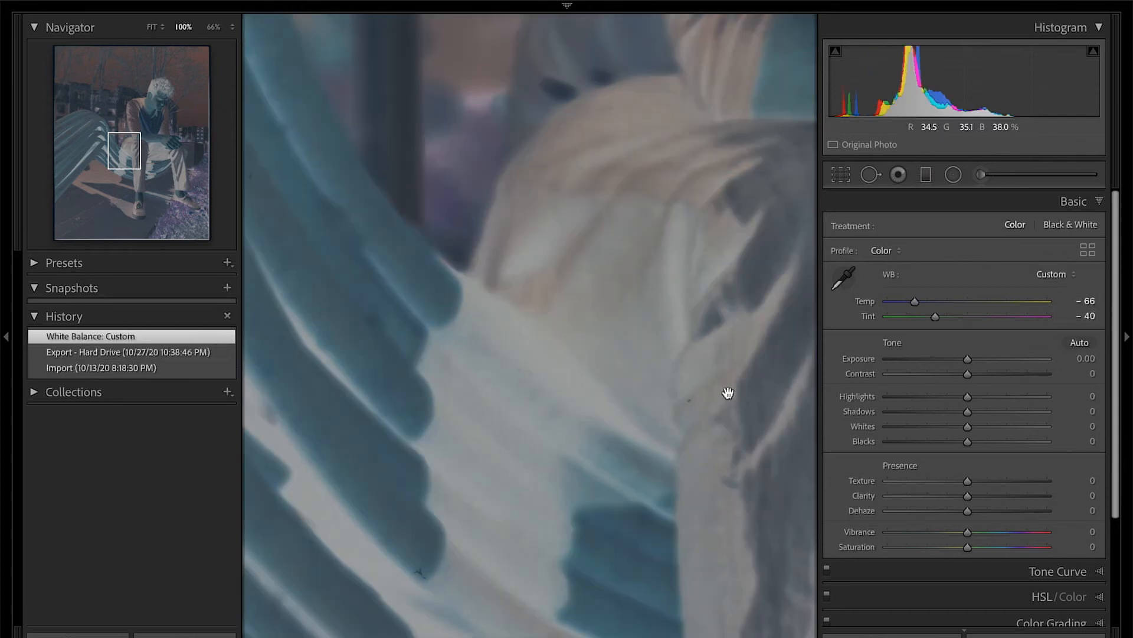
Resample the white balance from the light unexposed film edge along the scan's lower border
scroll(723, 396, down, 15)
scroll(724, 396, down, 10)
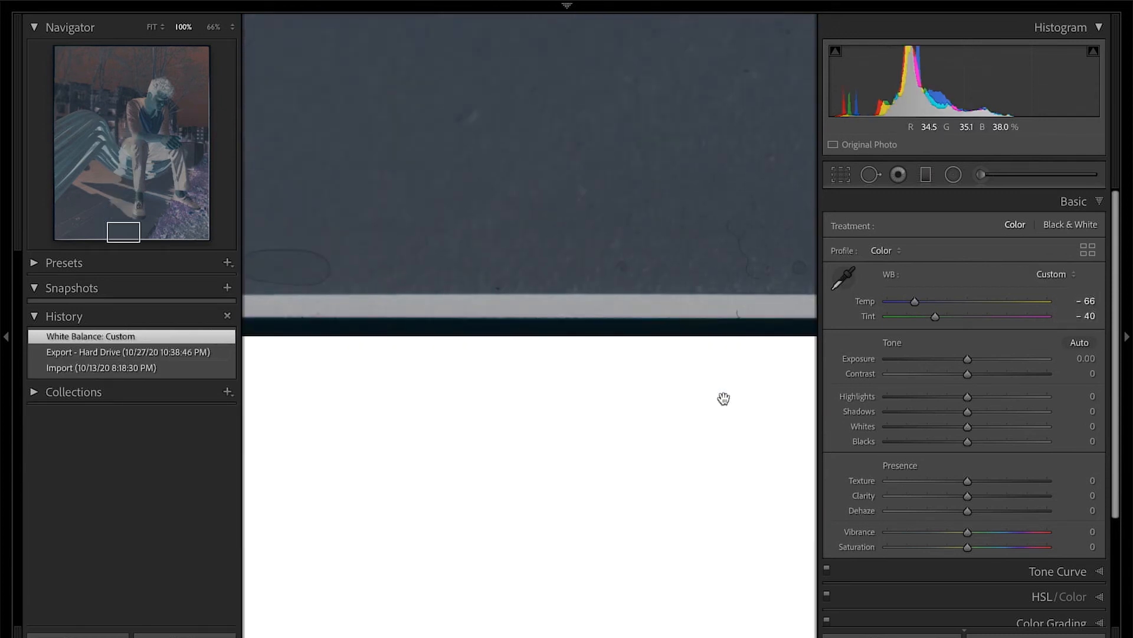
key(w)
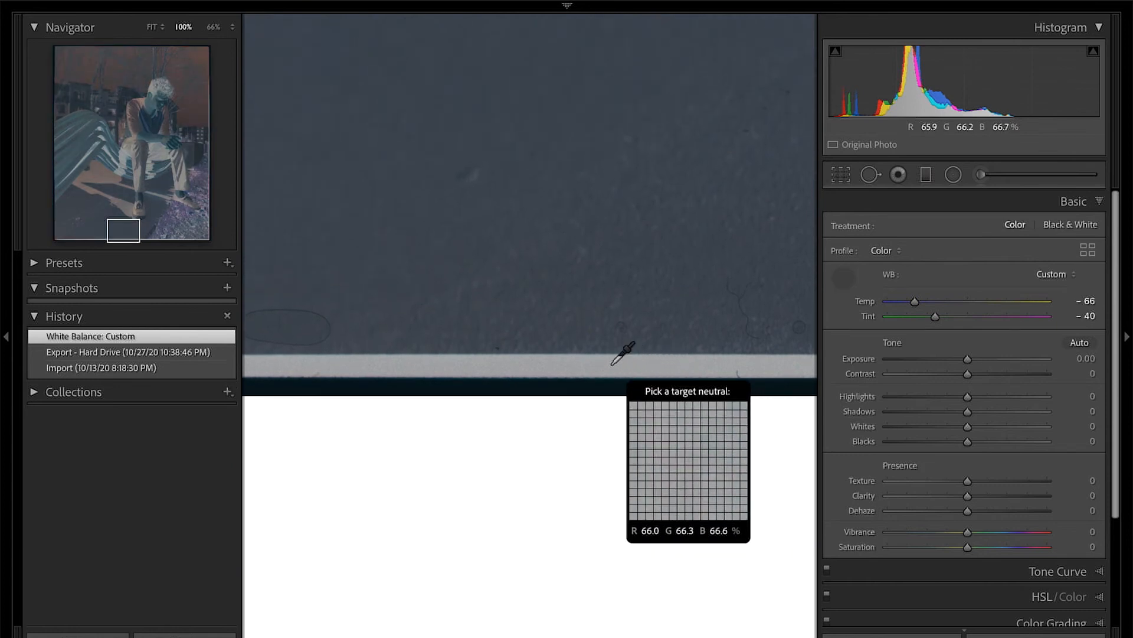
click(612, 364)
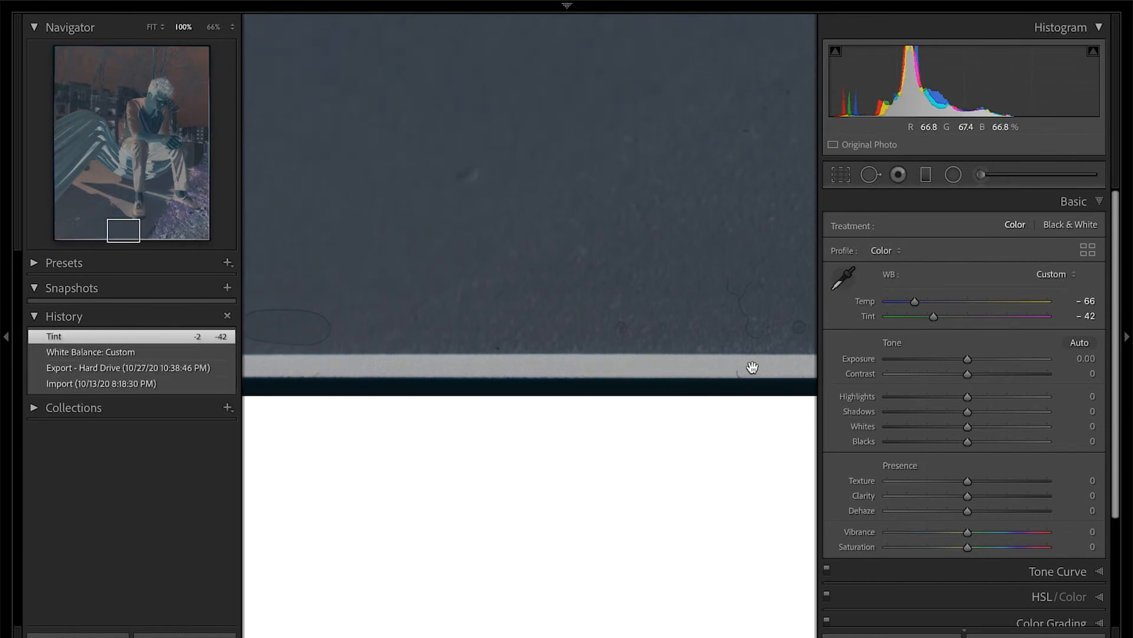
scroll(752, 365, up, 5)
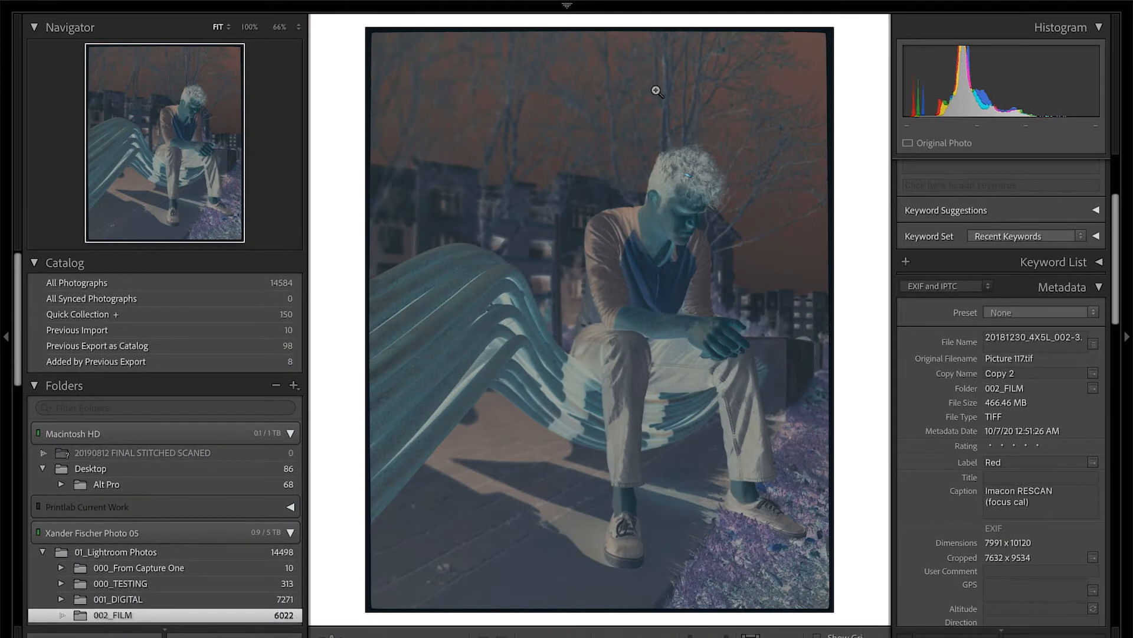
Crop virtual copy 2 of scan 20181230_4X5L_002-3 on all four sides, removing the film borders and the upper part of the frame
key(r)
drag(554, 43, 551, 124)
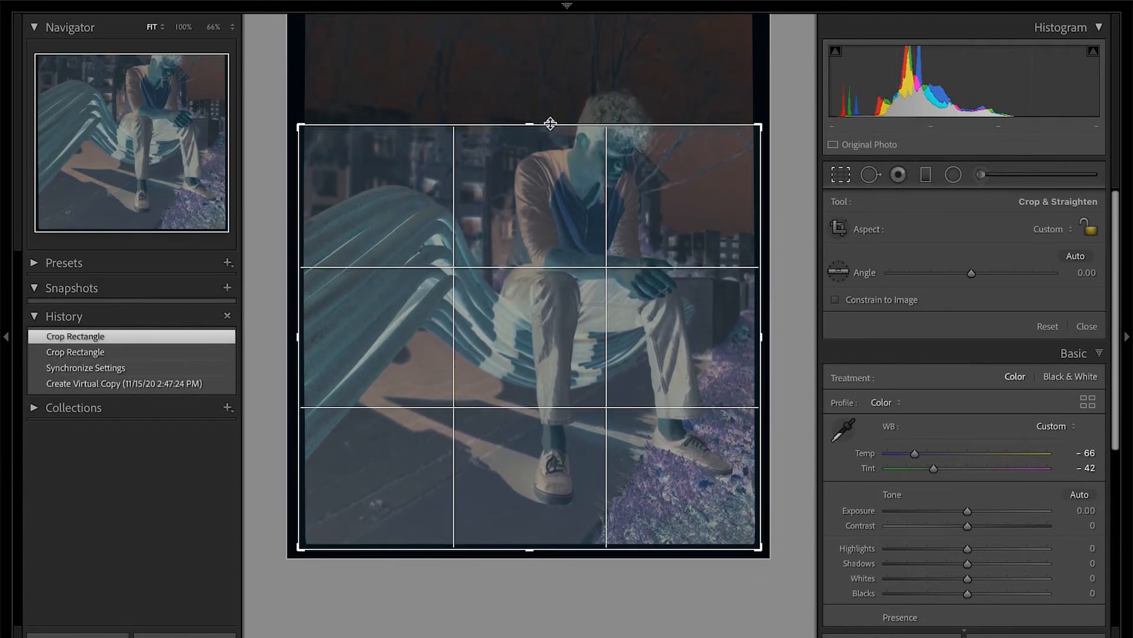
drag(765, 277, 753, 278)
drag(524, 544, 524, 542)
drag(307, 420, 311, 422)
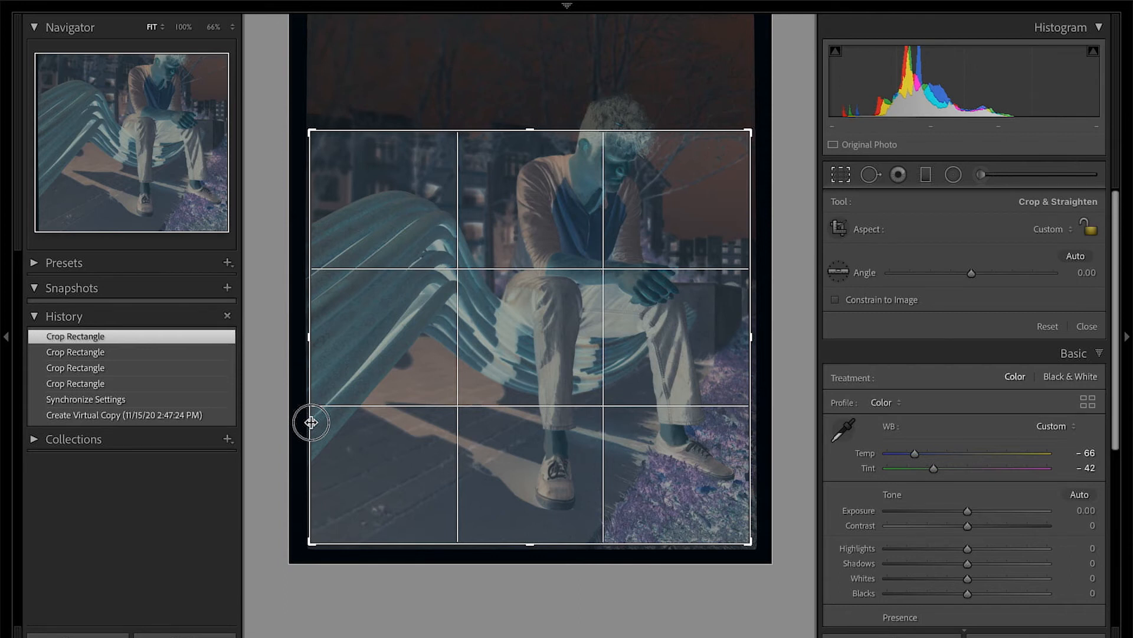
drag(311, 422, 311, 422)
key(Return)
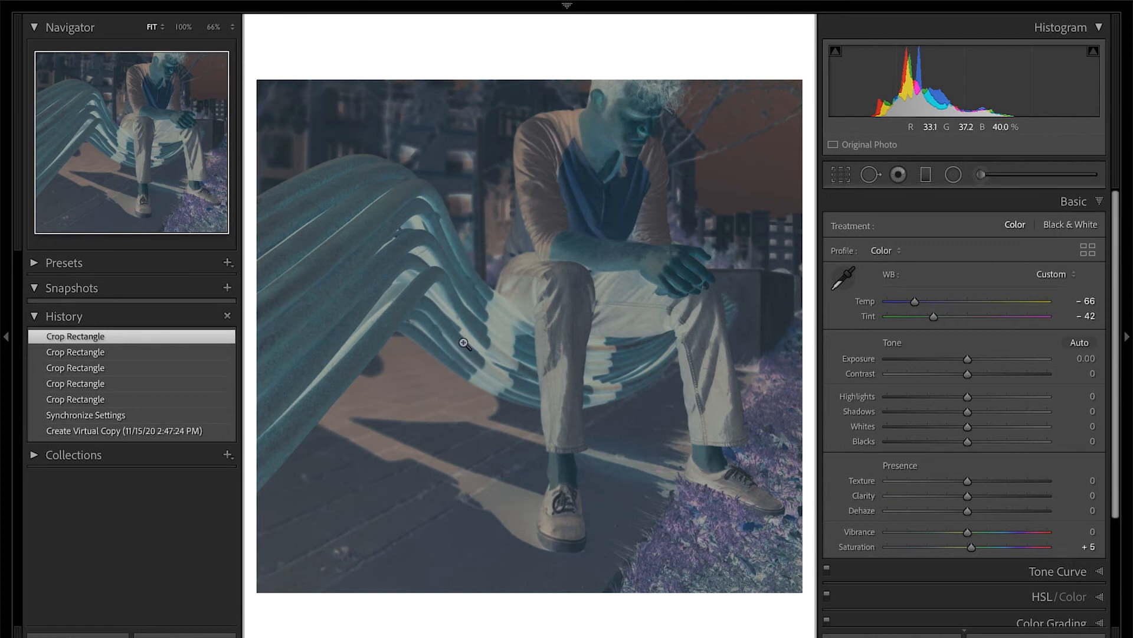
Convert the cropped TIFF scan with the Basic color model and a 0% border buffer, applying the Natural LUT at 150%
key(ctrl+n)
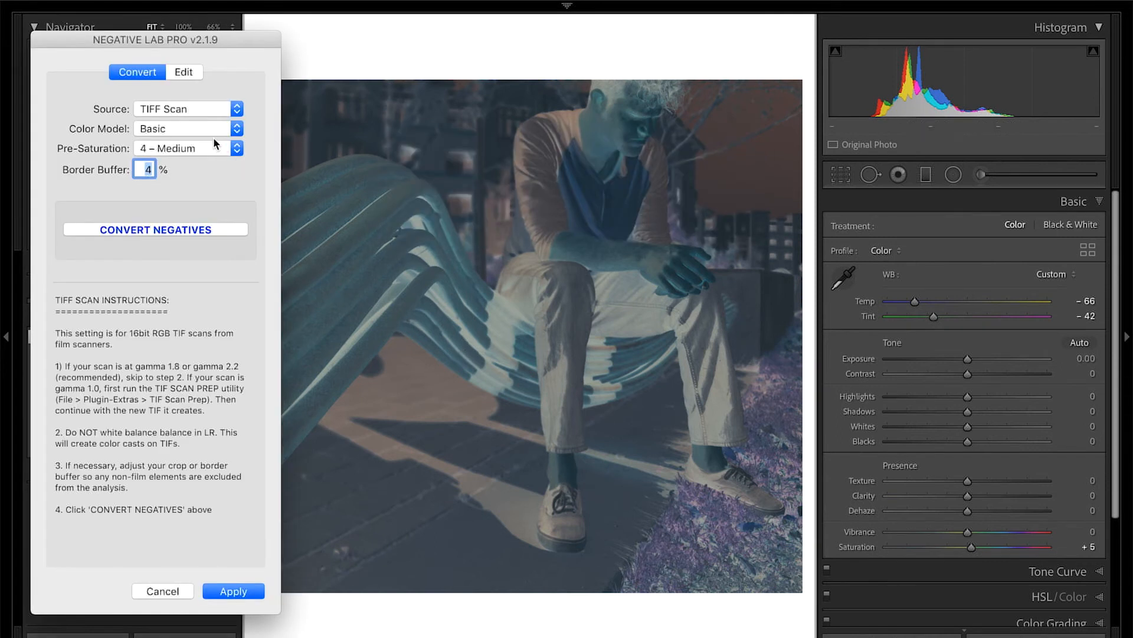
click(198, 129)
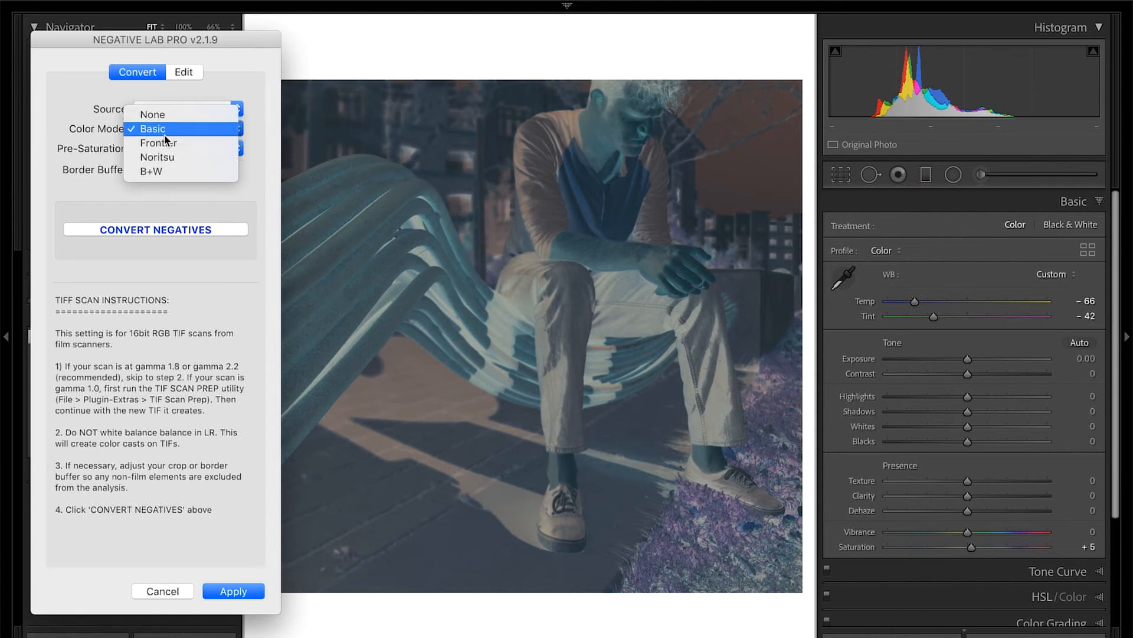
click(102, 171)
click(156, 172)
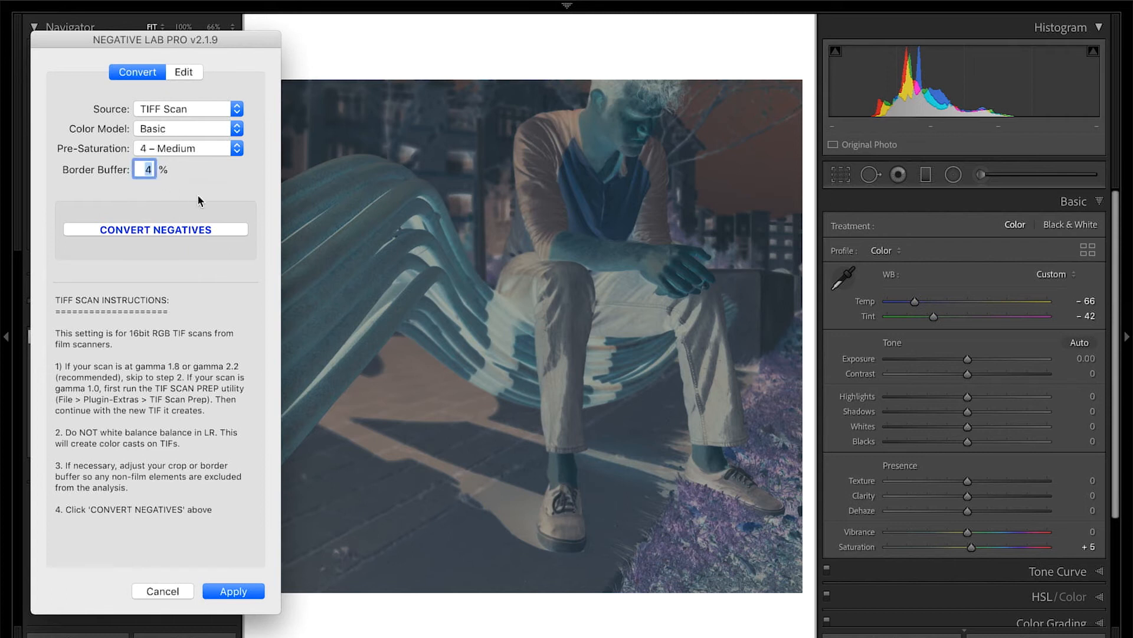
text(0)
click(167, 229)
click(231, 591)
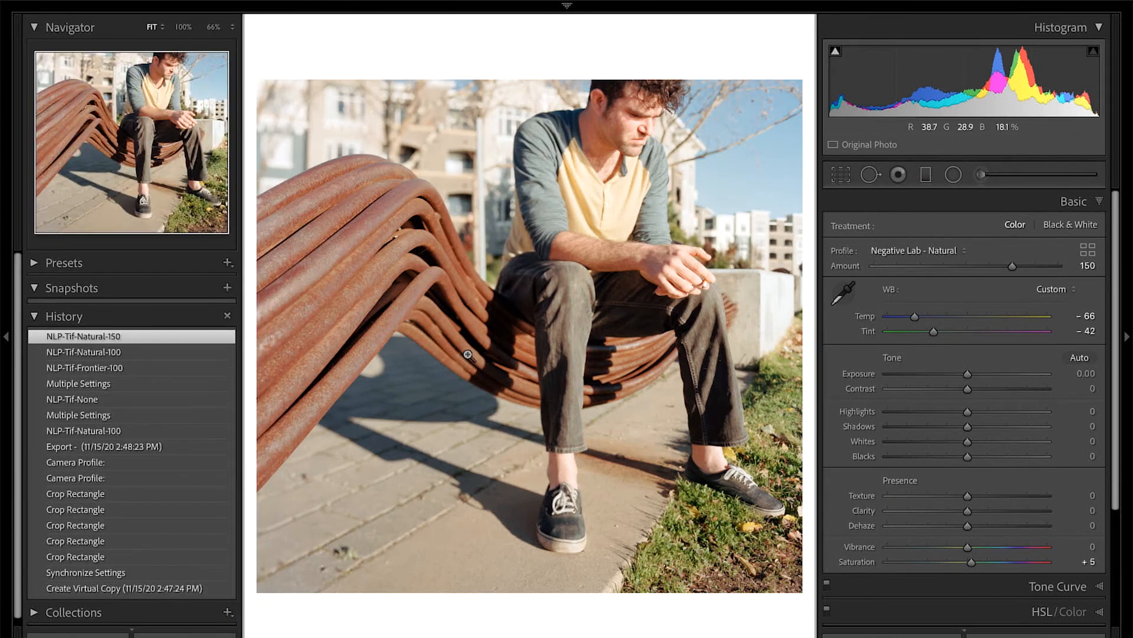
Create a virtual copy of the converted scan in the Library grid
key(g)
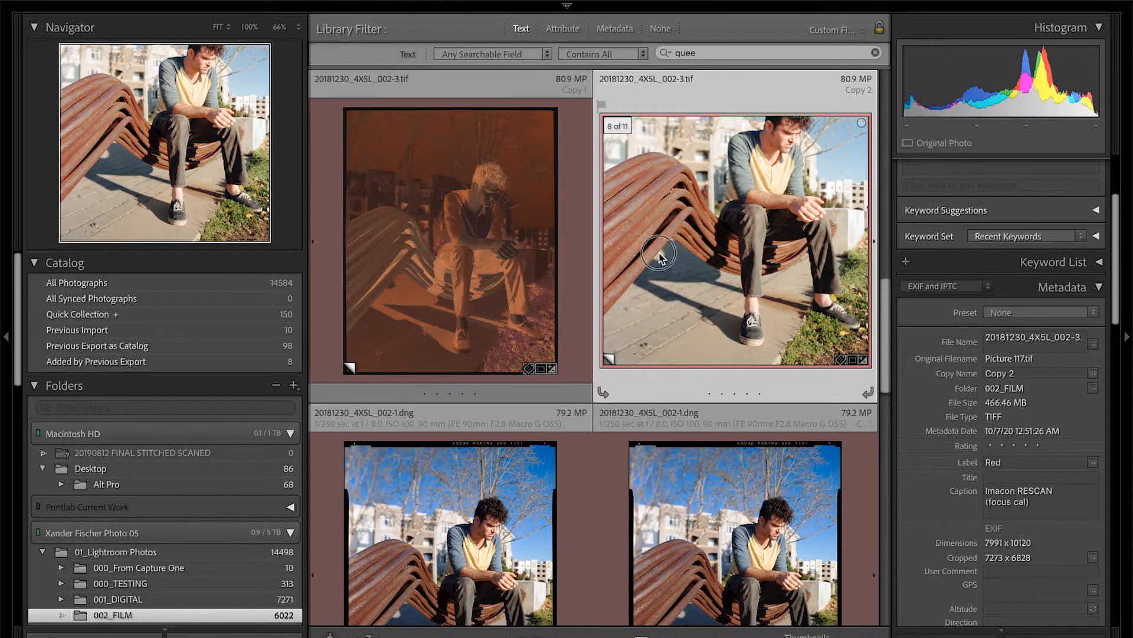
right_click(661, 258)
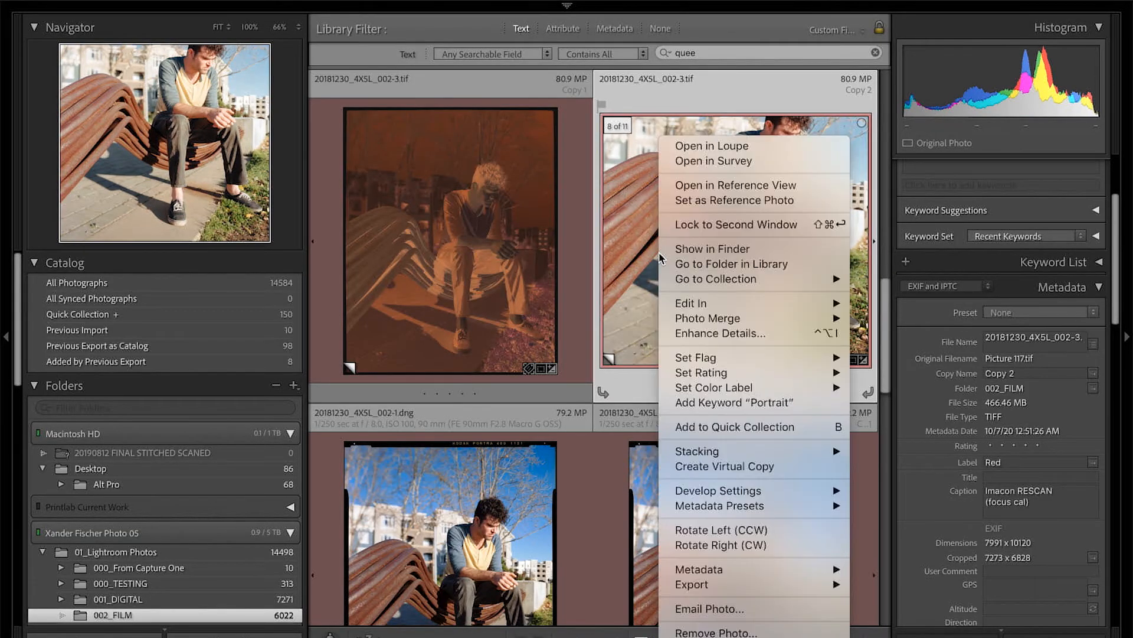
click(735, 469)
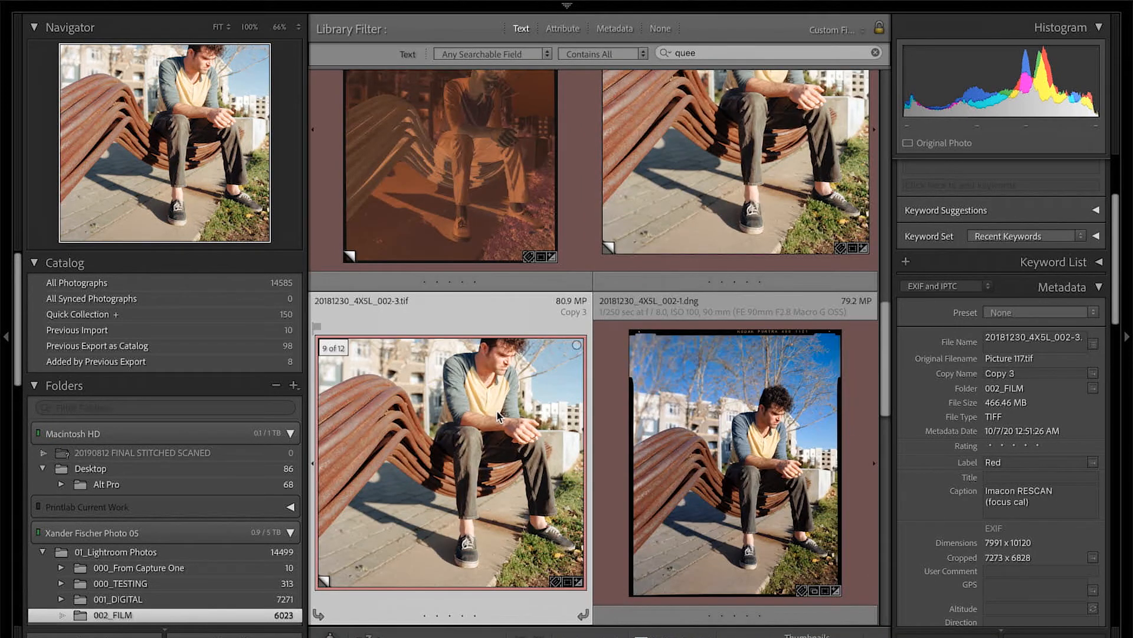
Reset the new virtual copy in Negative Lab Pro to its unconverted negative and apply the reset
key(ctrl+n)
click(143, 72)
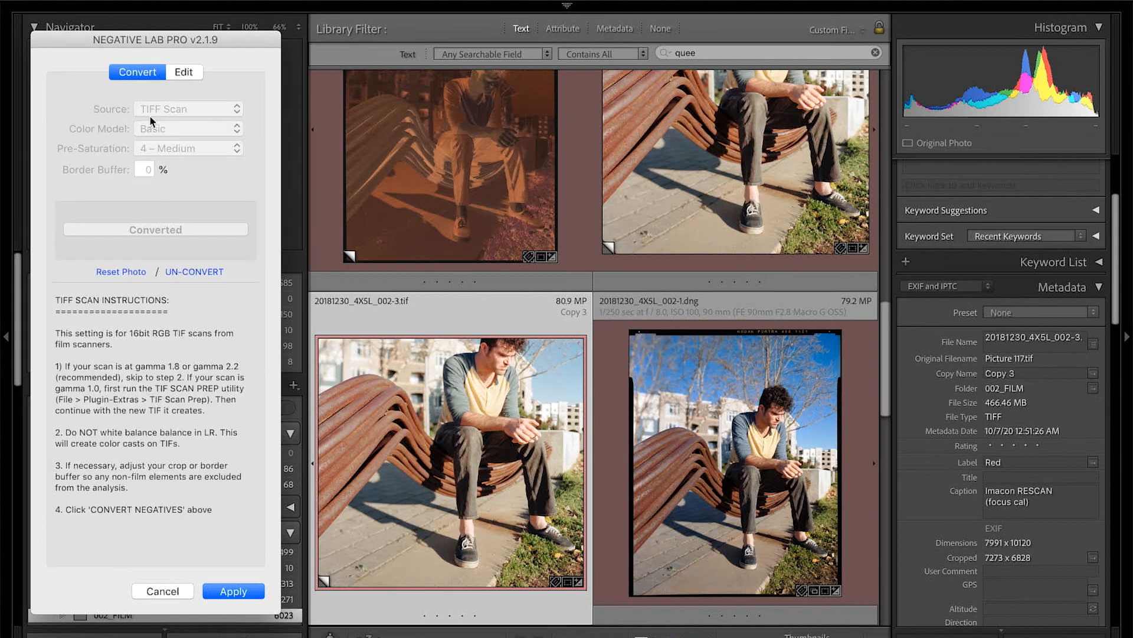
click(130, 274)
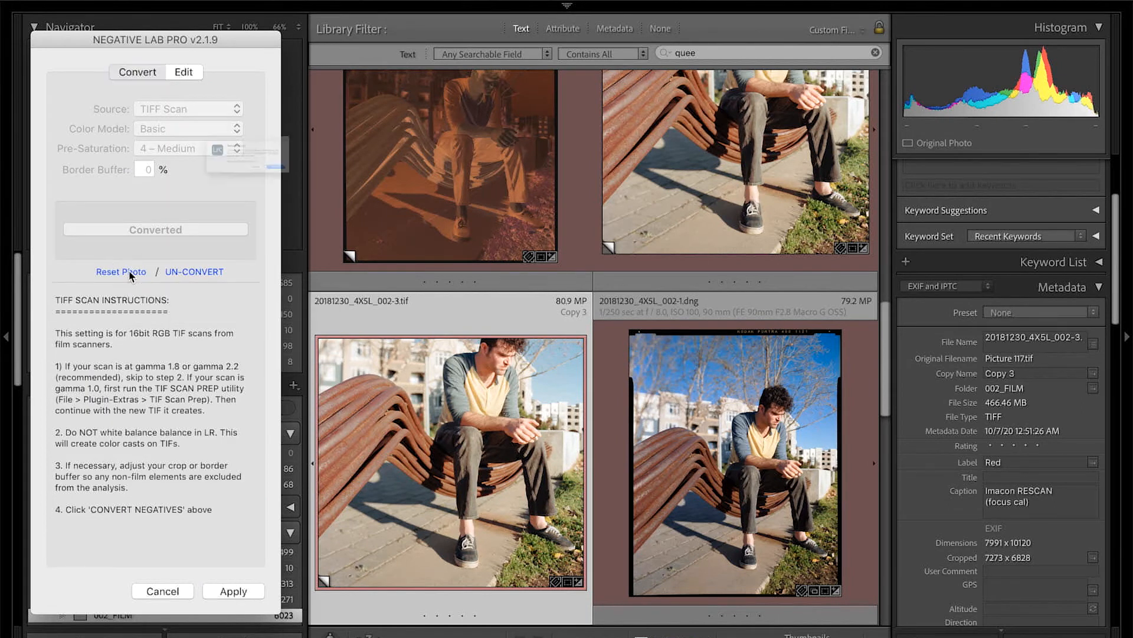
click(369, 205)
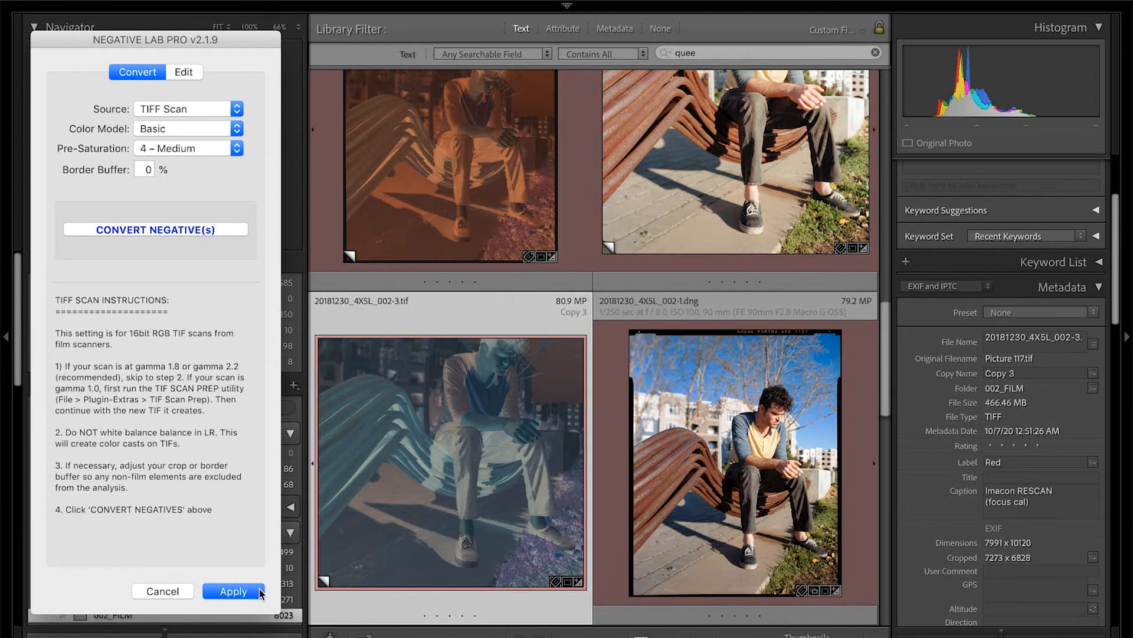
click(233, 591)
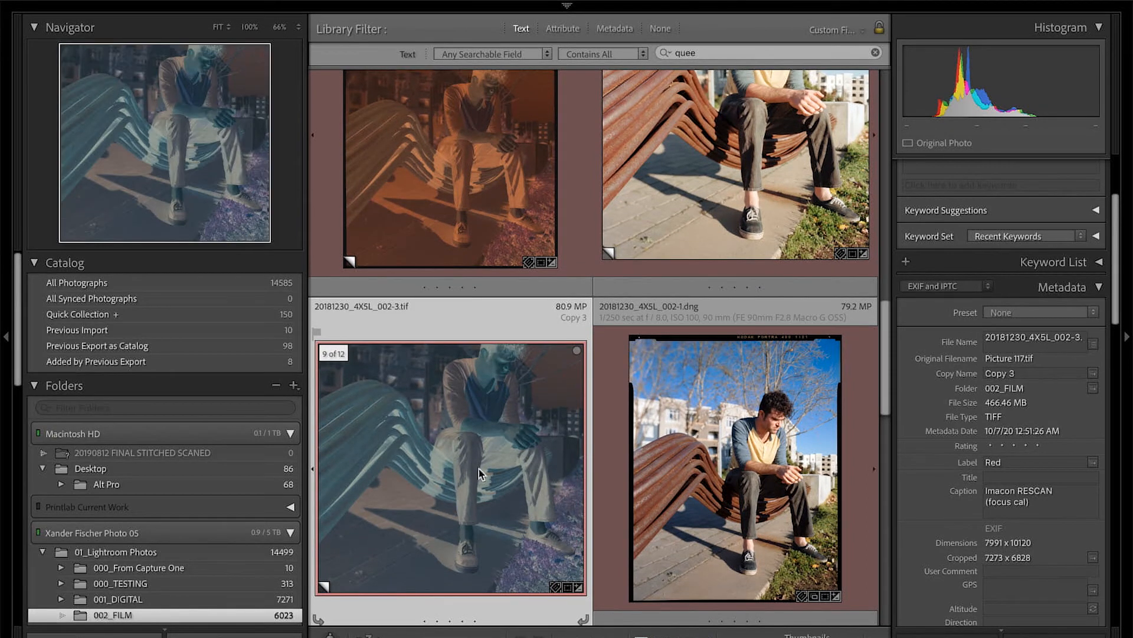
Set the unconverted copy's white balance Temp and Tint to 0 in Develop
key(d)
click(1072, 300)
text(0)
key(Tab)
text(0)
key(Tab)
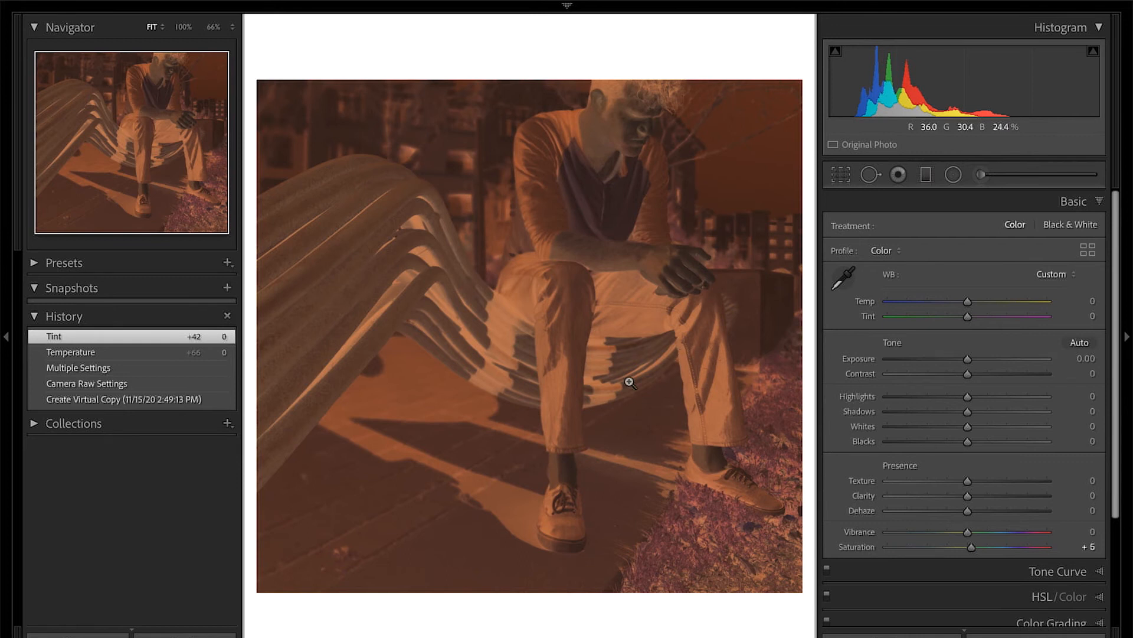
Convert the copy without white balance using Basic and a 0% border buffer, apply it, and compare it with the white-balanced version
key(super+n)
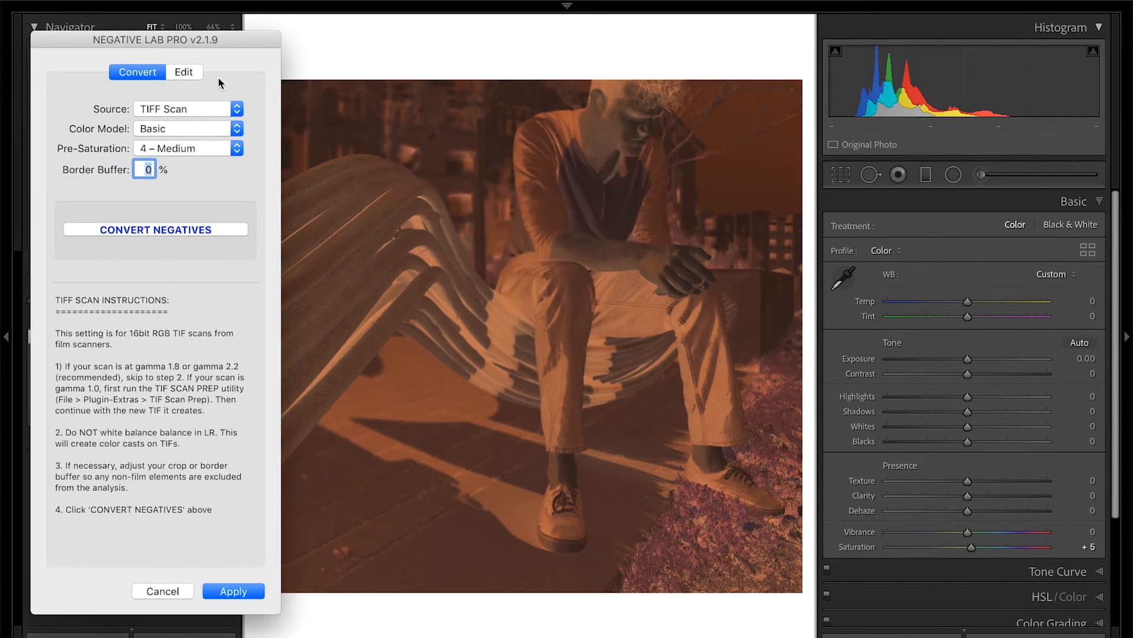
click(188, 228)
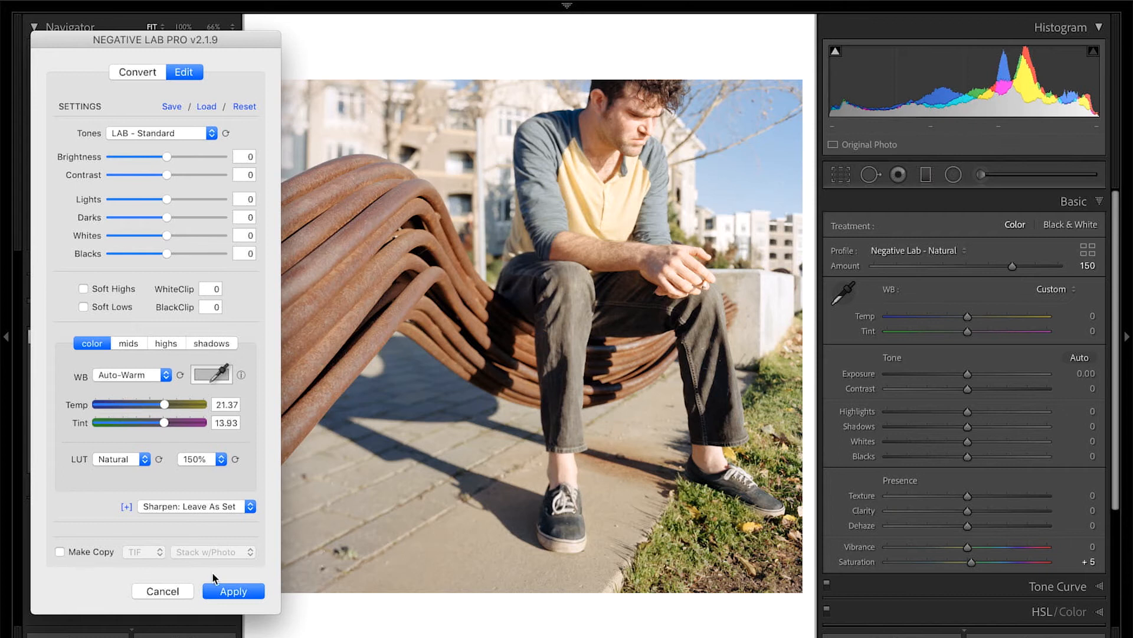
click(227, 591)
key(g)
key(e)
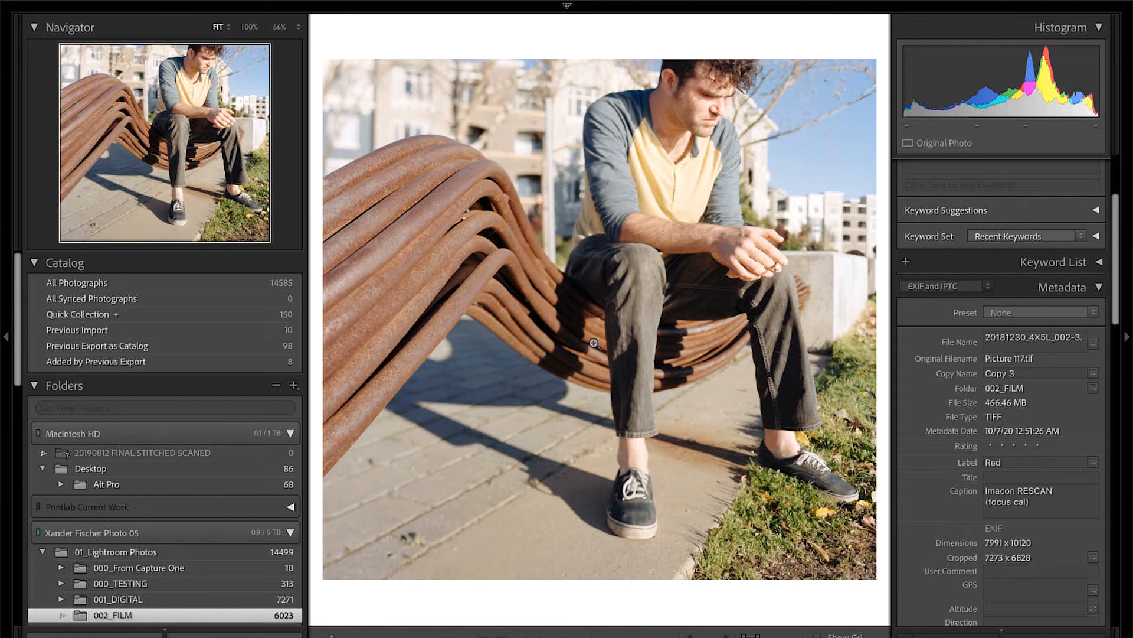
key(Left)
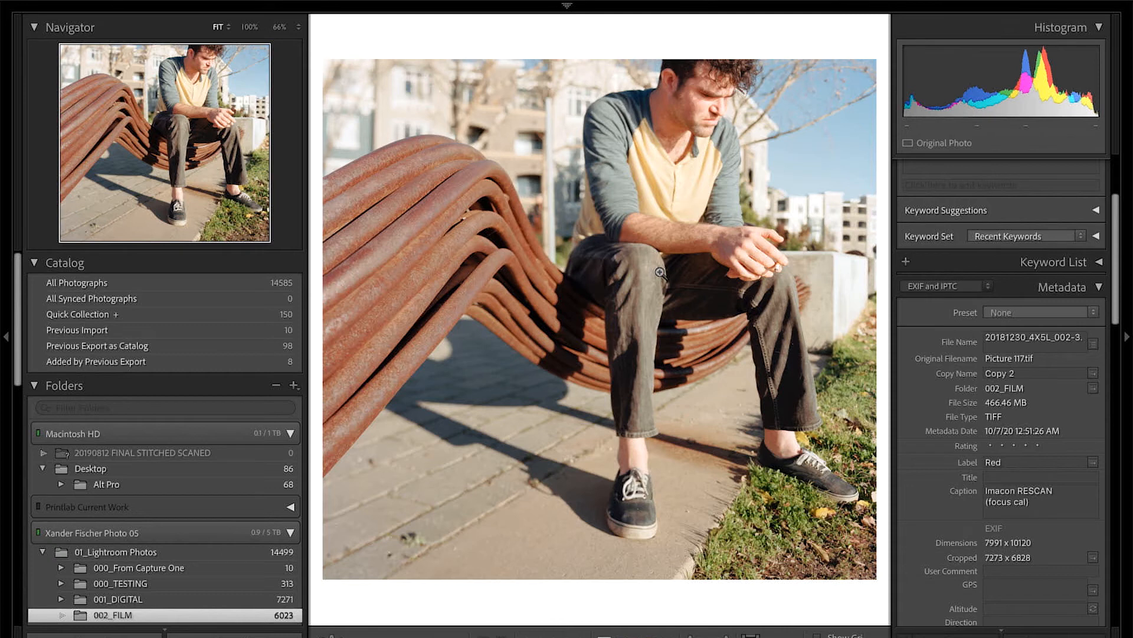
Set the white-balanced conversion's Natural LUT strength to 200% and its Tones profile to LINEAR - Gamma
key(ctrl+n)
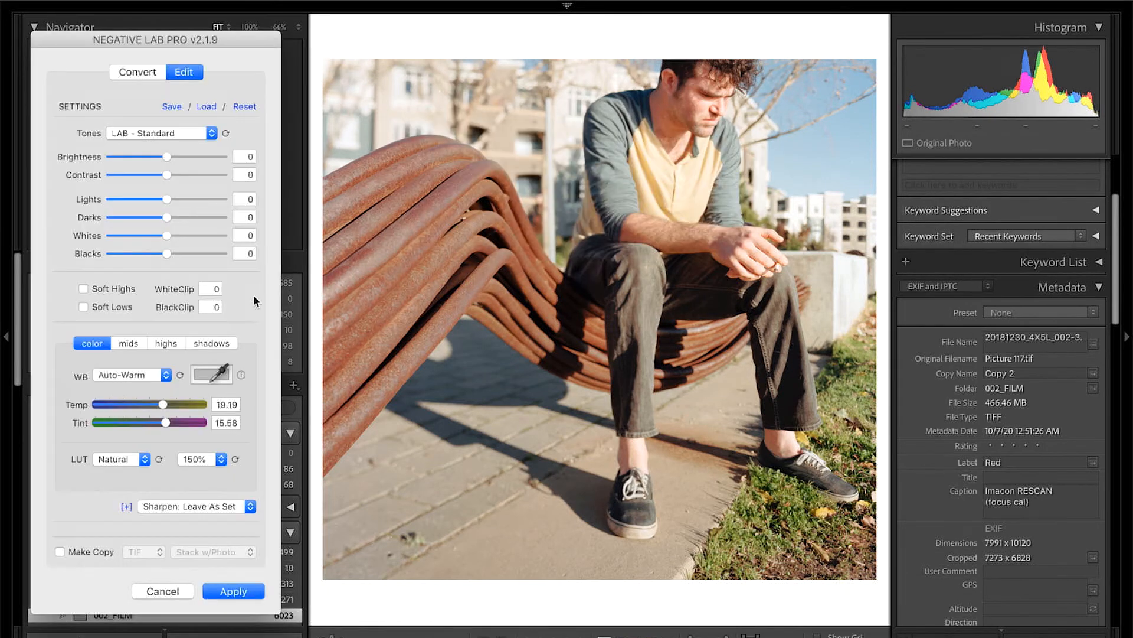
click(200, 463)
click(201, 484)
click(133, 459)
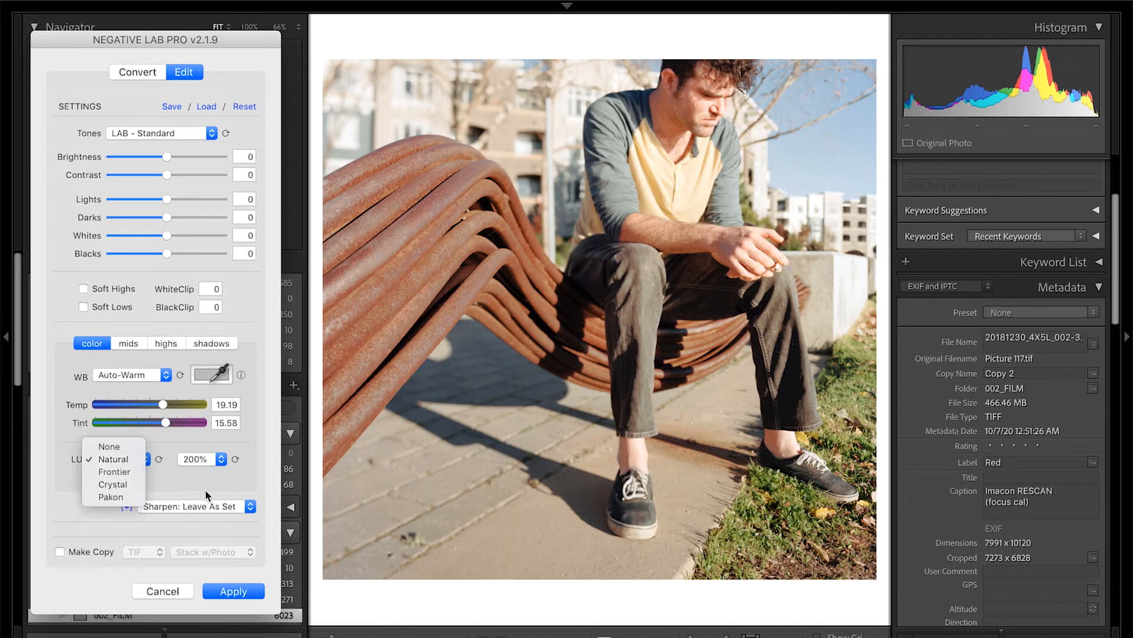
click(207, 496)
click(194, 138)
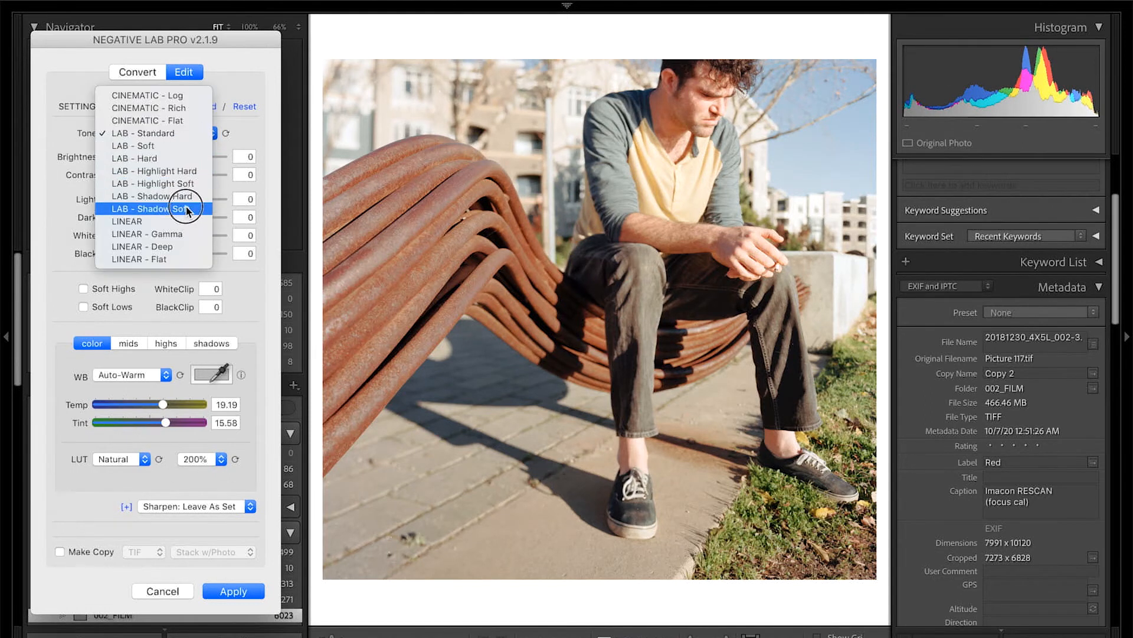
click(178, 234)
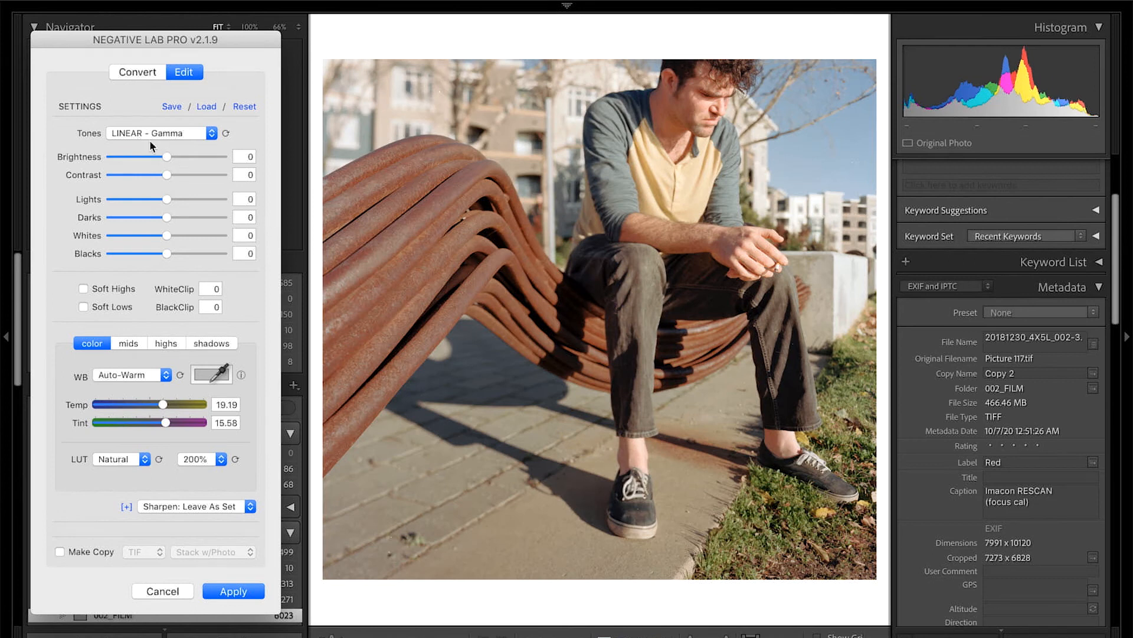
Set Brightness 7, Contrast 10, Lights -12, Darks -13 and LUT strength 150%, and apply the edit
drag(167, 158, 153, 200)
click(205, 459)
click(194, 434)
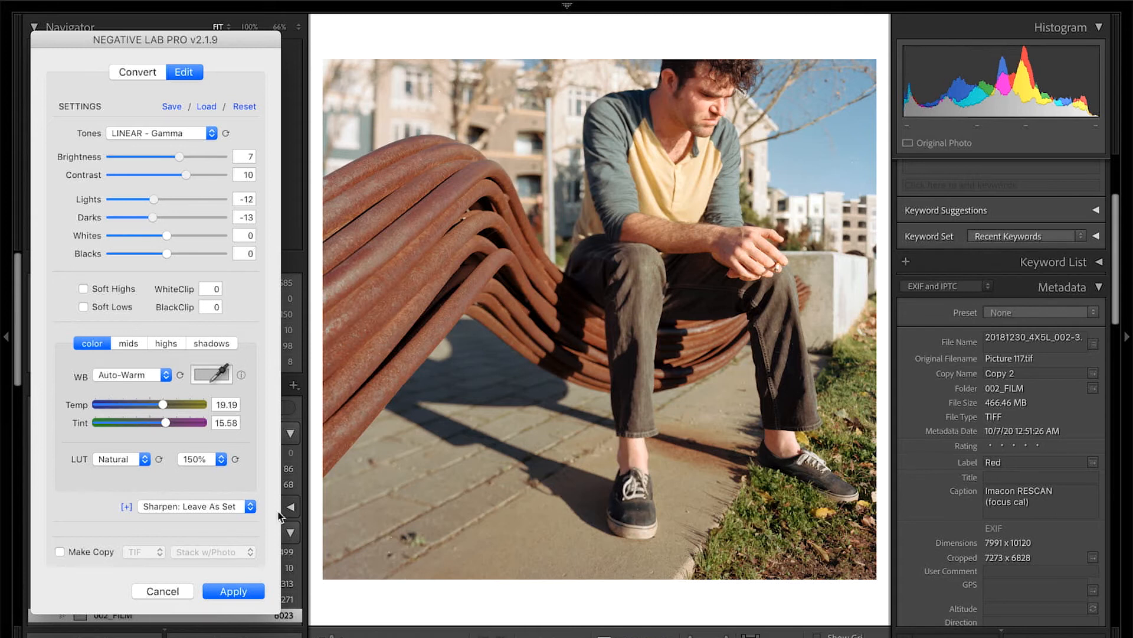
click(234, 590)
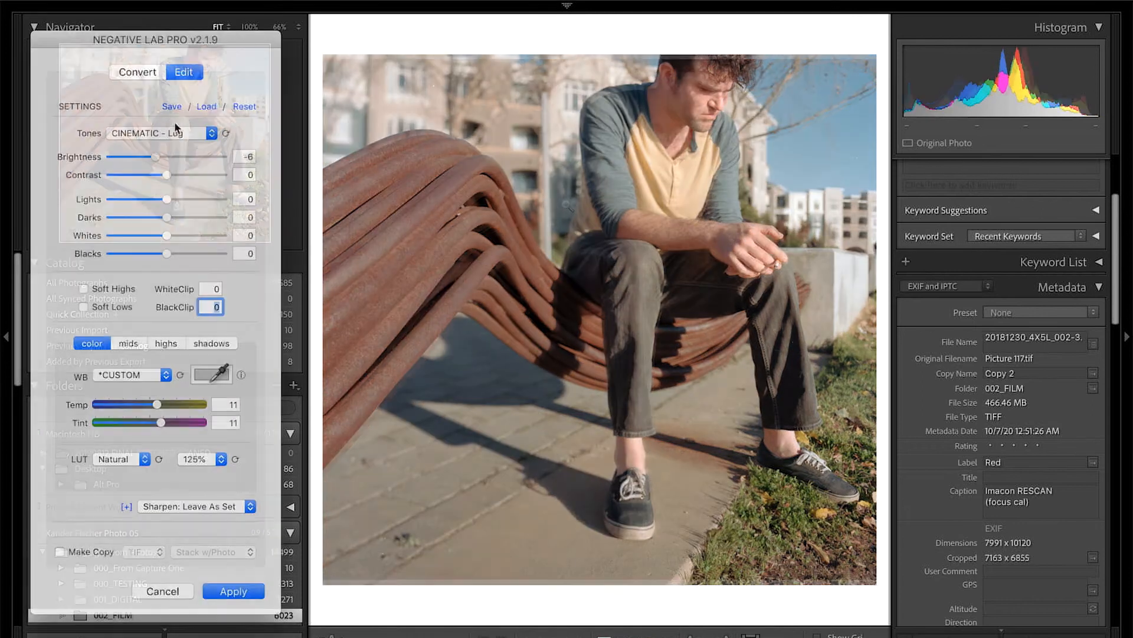
Check the Tones profile options for the reworked conversion, keeping CINEMATIC - Log
click(180, 134)
click(185, 136)
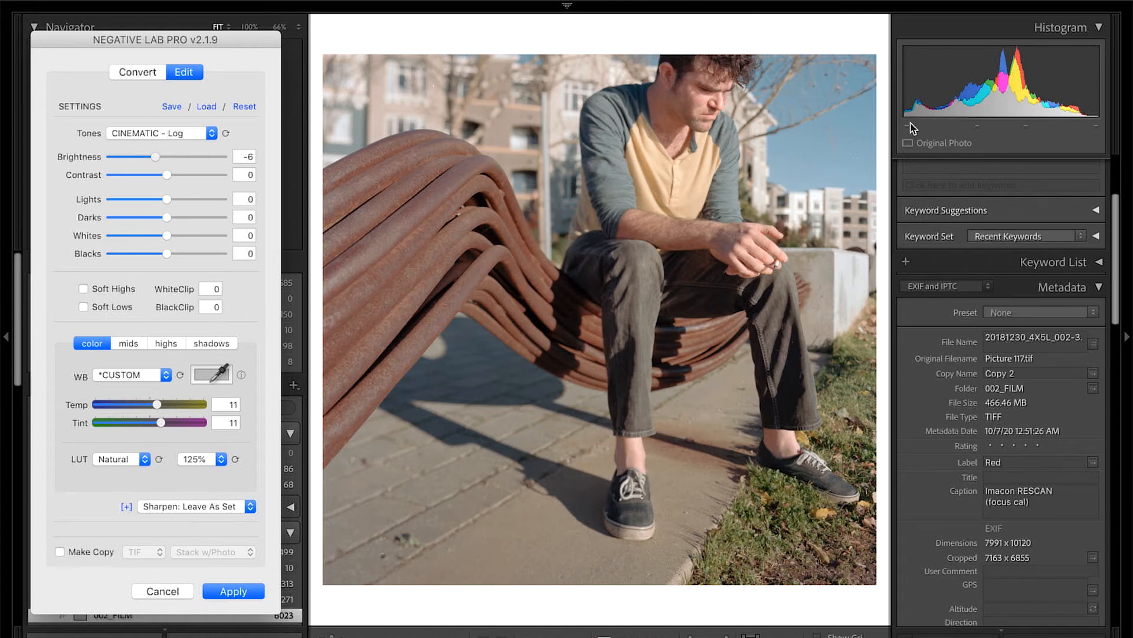
Try a BlackClip of -5 on the conversion and settle on -10
click(214, 304)
text(-5)
key(Tab)
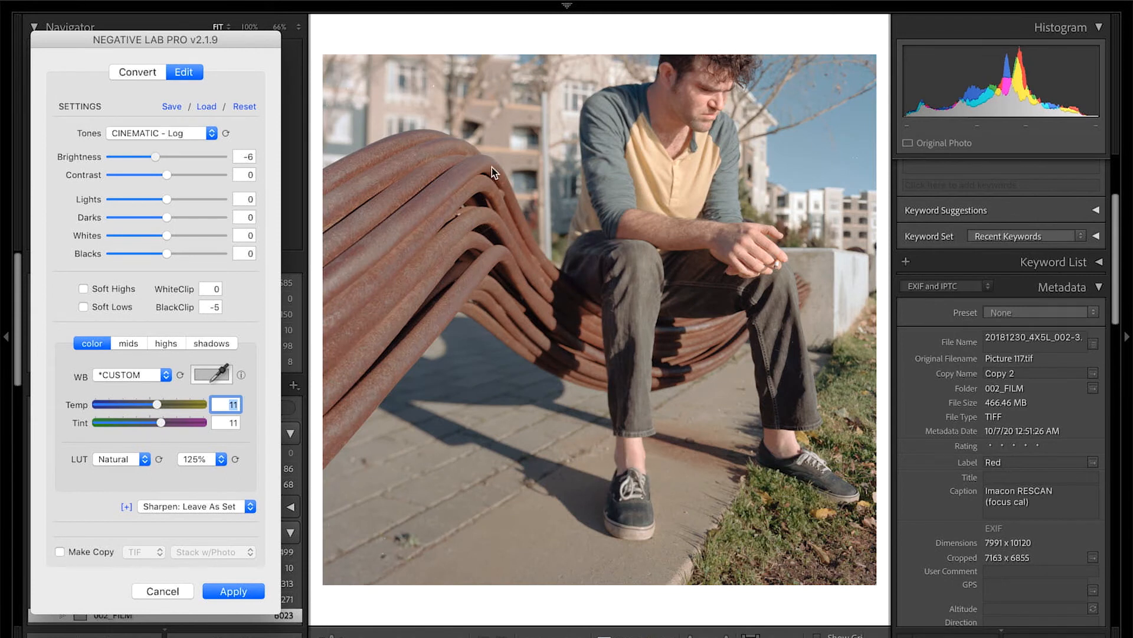
click(218, 307)
text(-10)
key(Tab)
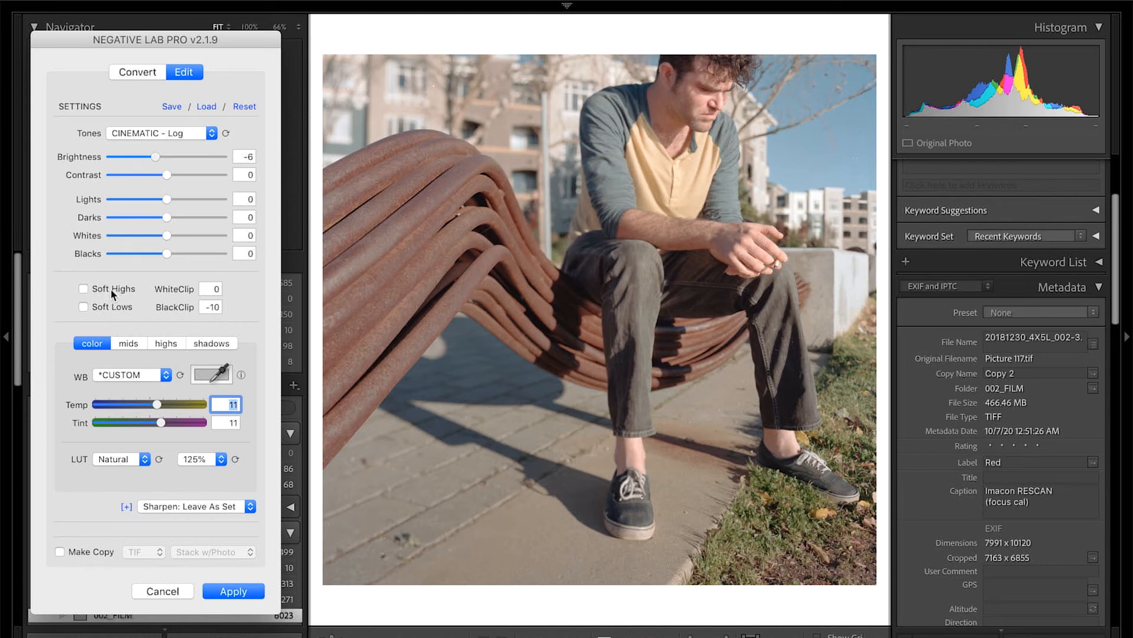
Set Lights to -12, try a WhiteClip of -5 before settling on -2, and apply the edit
drag(165, 204, 153, 208)
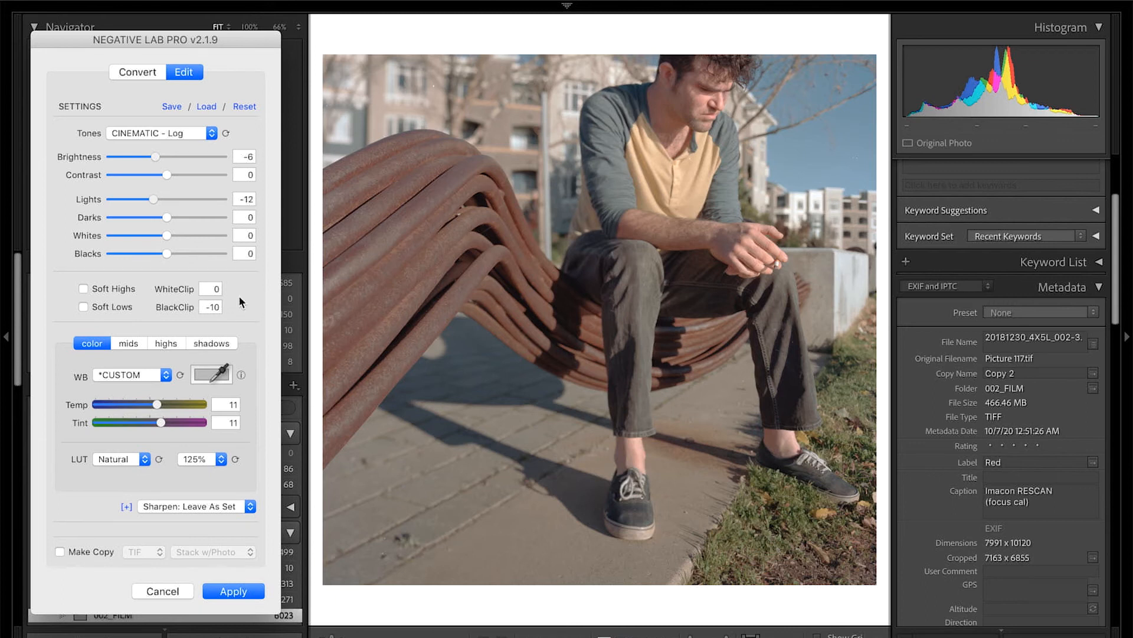
click(216, 290)
text(-5)
key(Tab)
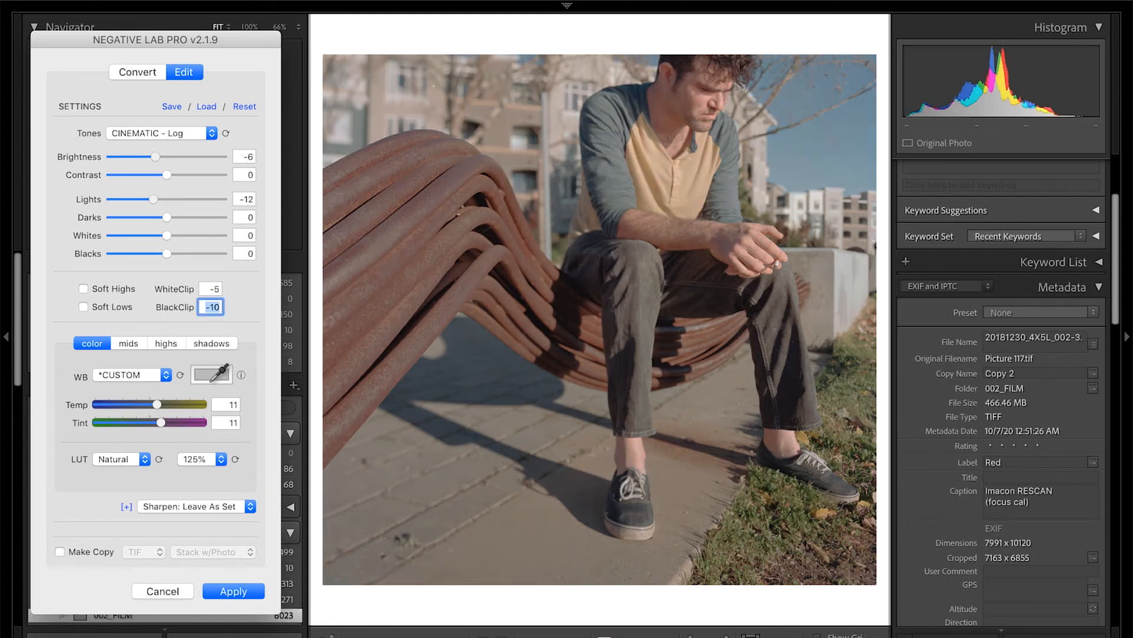
key(shift+Tab)
text(-2)
key(Tab)
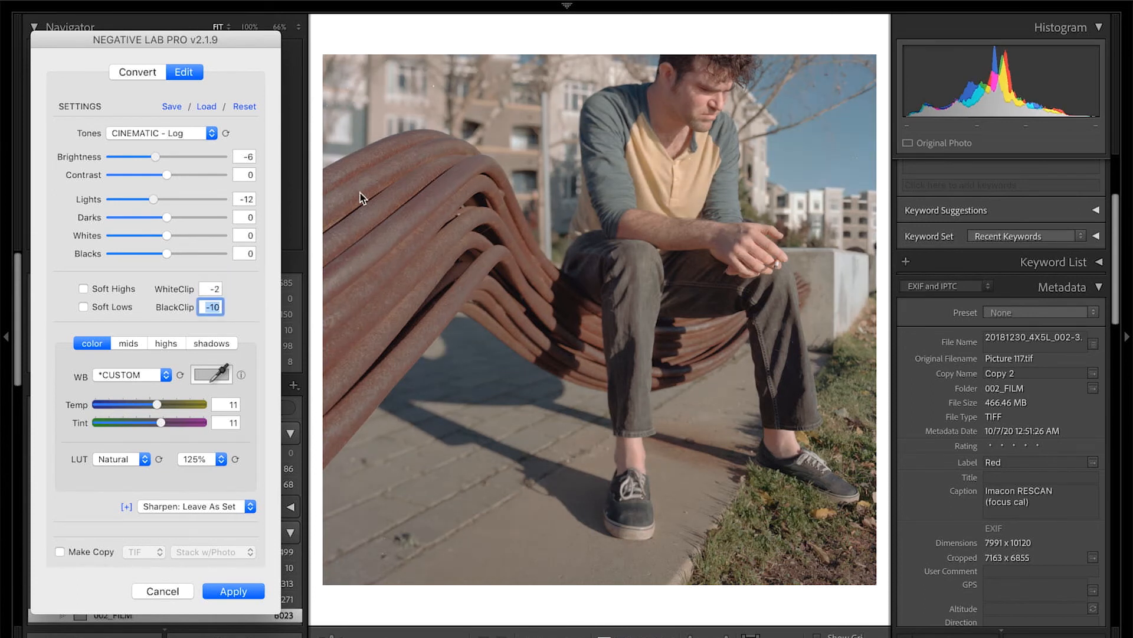
click(222, 591)
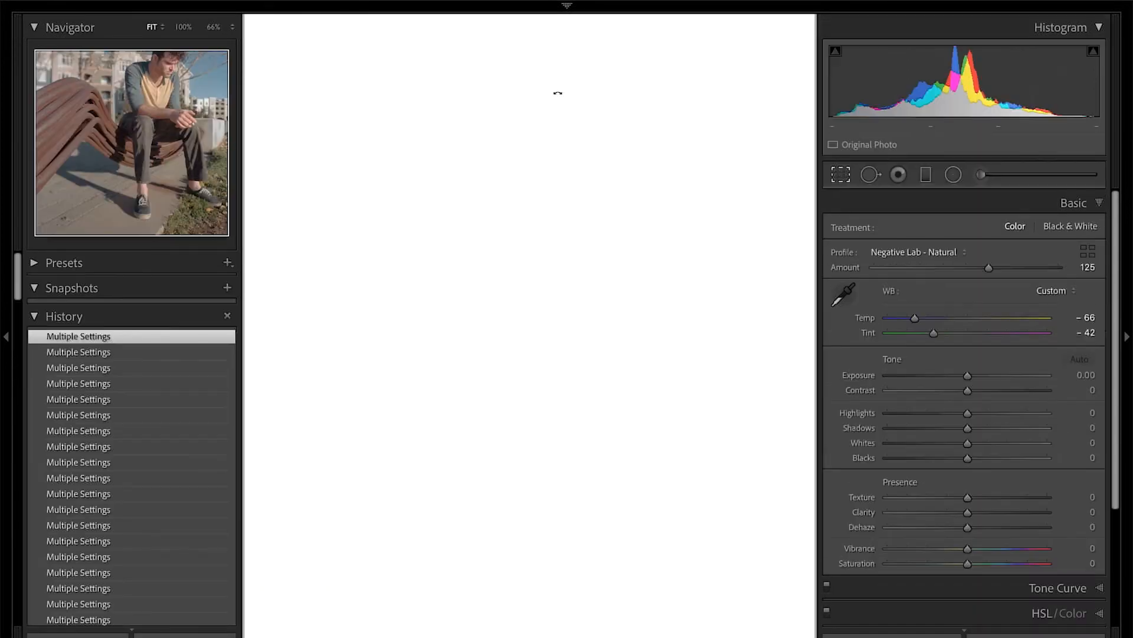
Expand the crop on all four sides to include the full film frame with its edges
key(r)
drag(543, 122, 548, 51)
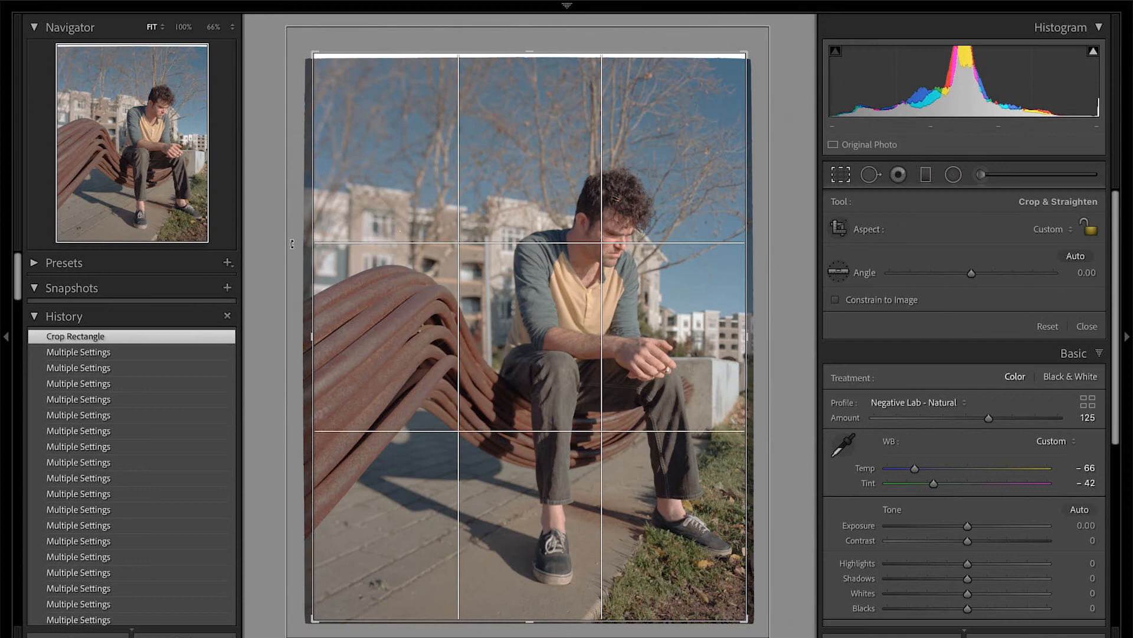
drag(307, 242, 299, 241)
drag(756, 296, 764, 296)
drag(604, 619, 603, 625)
key(Return)
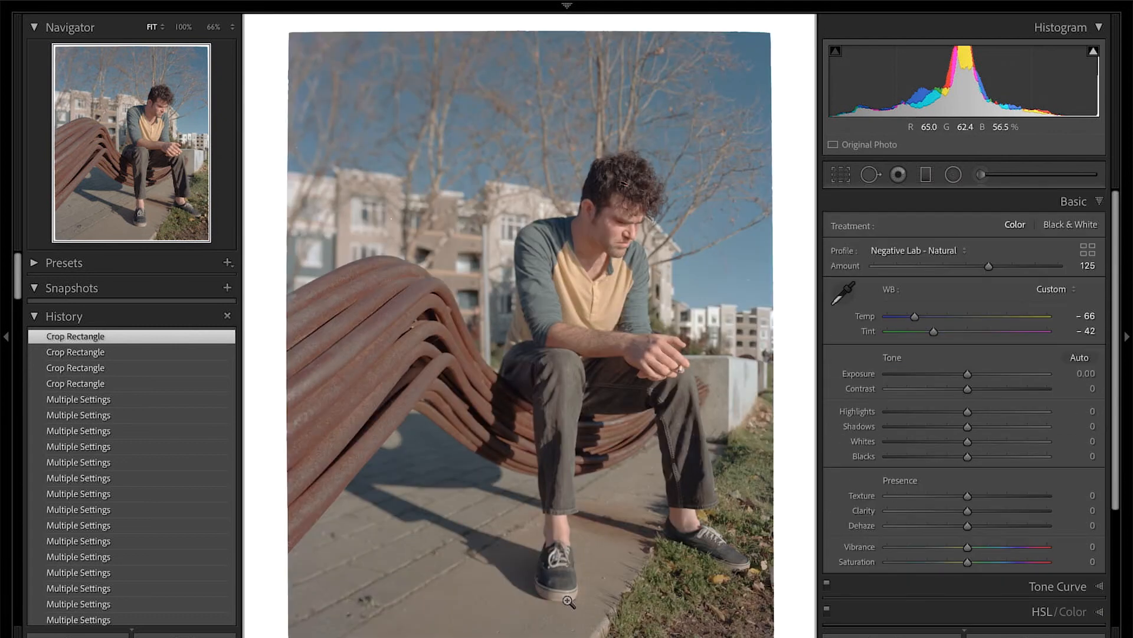
Review the Photoshop external editing preferences: file format, color space, bit depth, resolution and compression
click(121, 0)
mouse_move(160, 0)
mouse_move(121, 0)
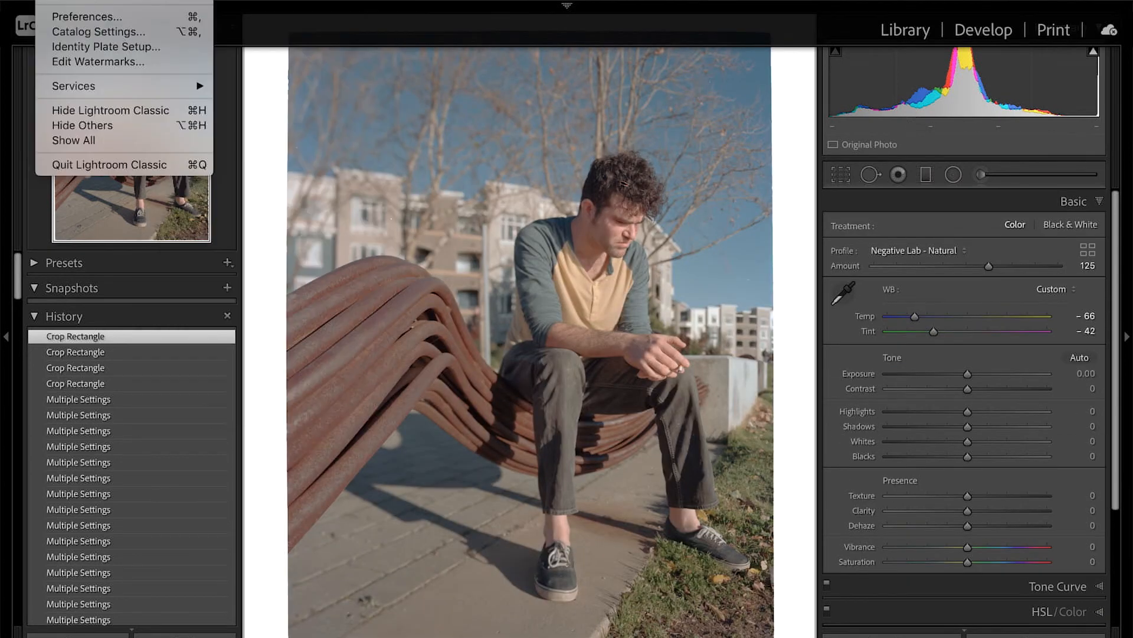
click(124, 23)
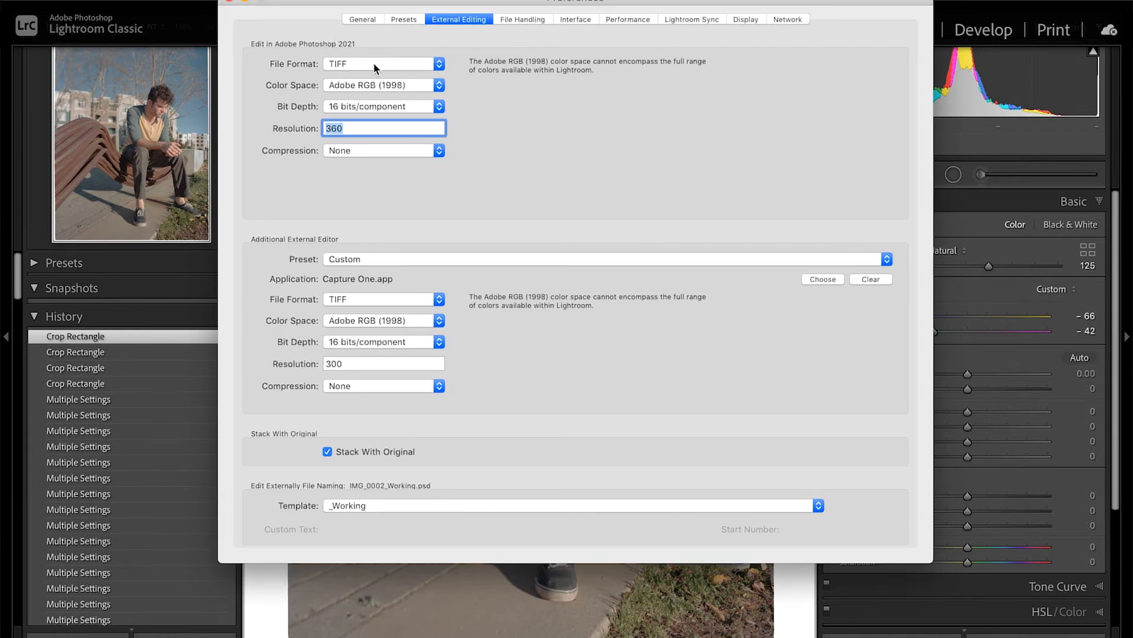
click(374, 65)
click(373, 65)
click(373, 84)
click(373, 85)
click(367, 106)
click(367, 106)
double_click(361, 128)
click(369, 150)
click(384, 227)
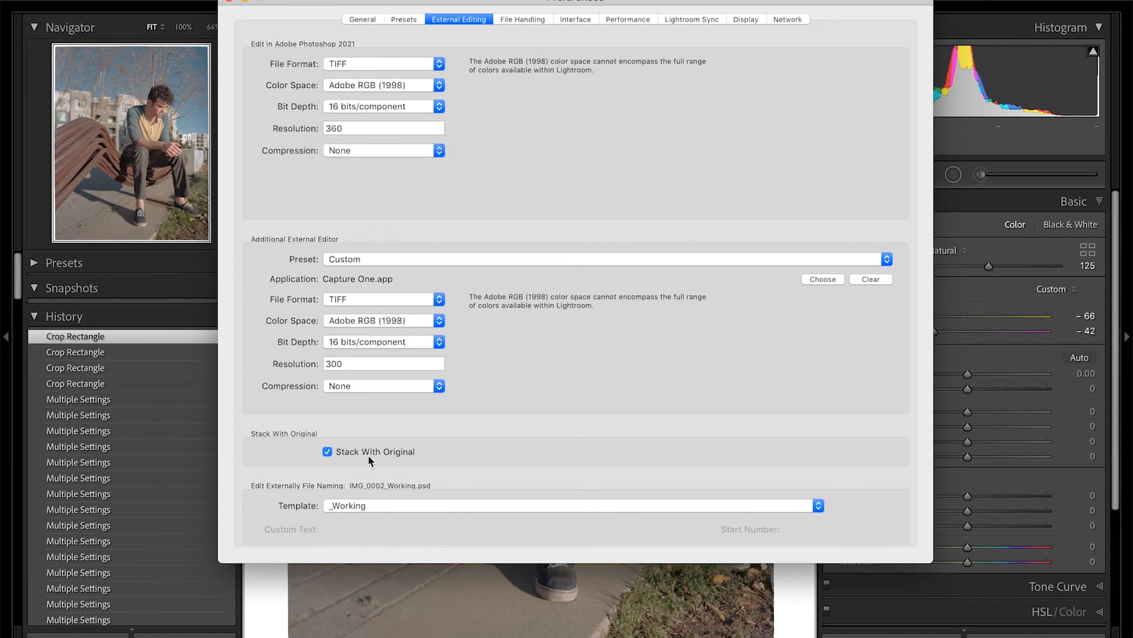
Inspect how the _Working filename template for externally edited files is built, and close the preferences
click(371, 508)
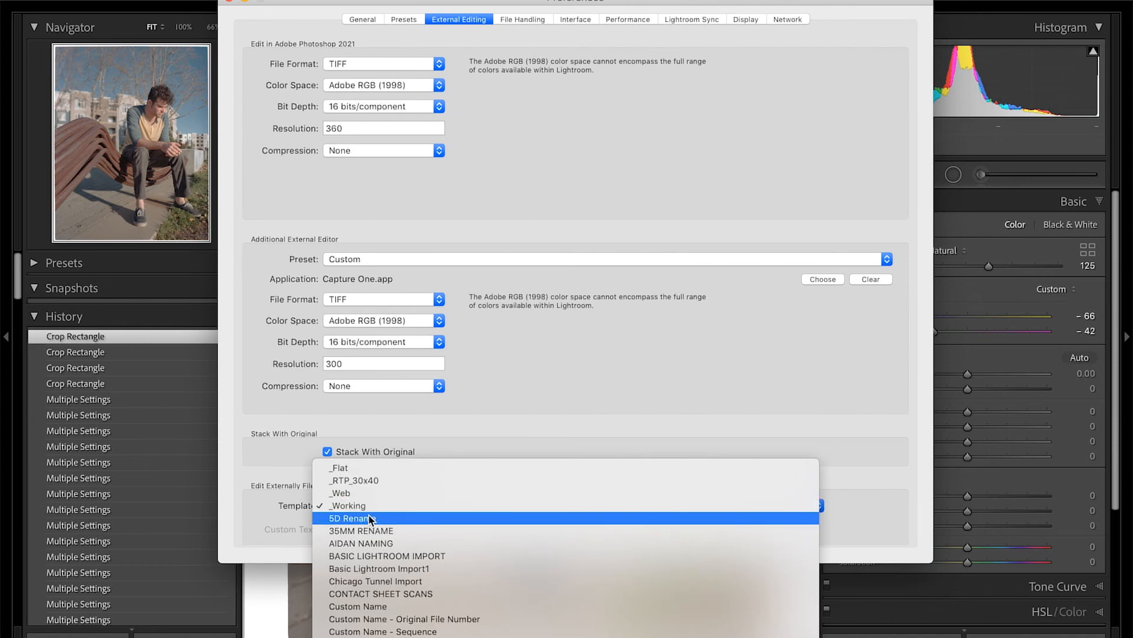
scroll(380, 560, down, 5)
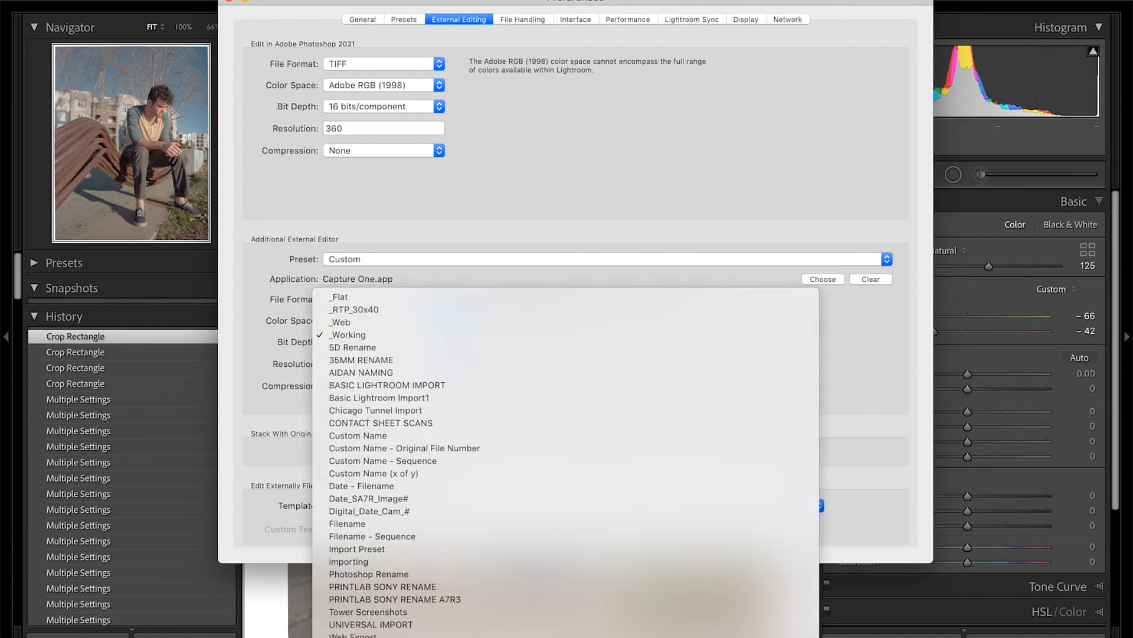
click(378, 637)
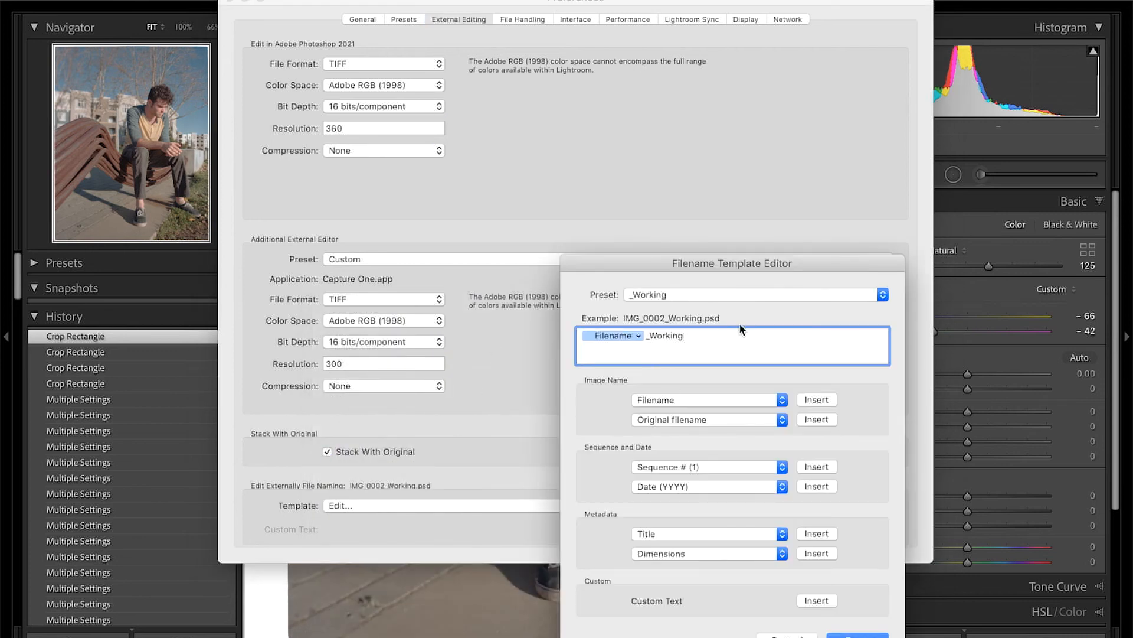
triple_click(683, 334)
click(698, 335)
click(857, 635)
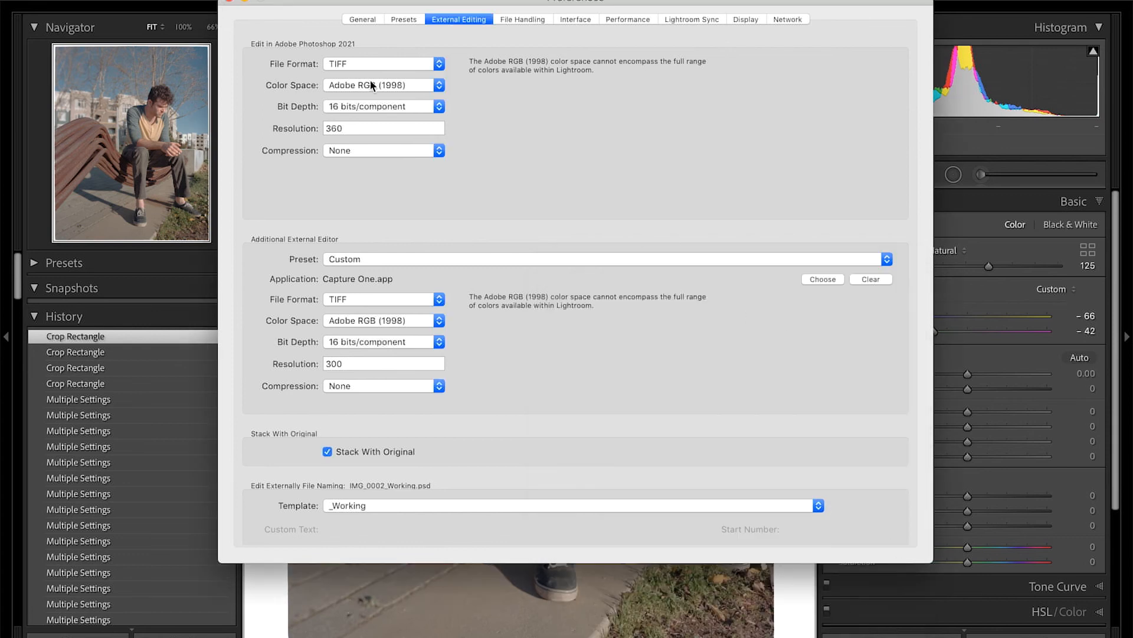
click(237, 3)
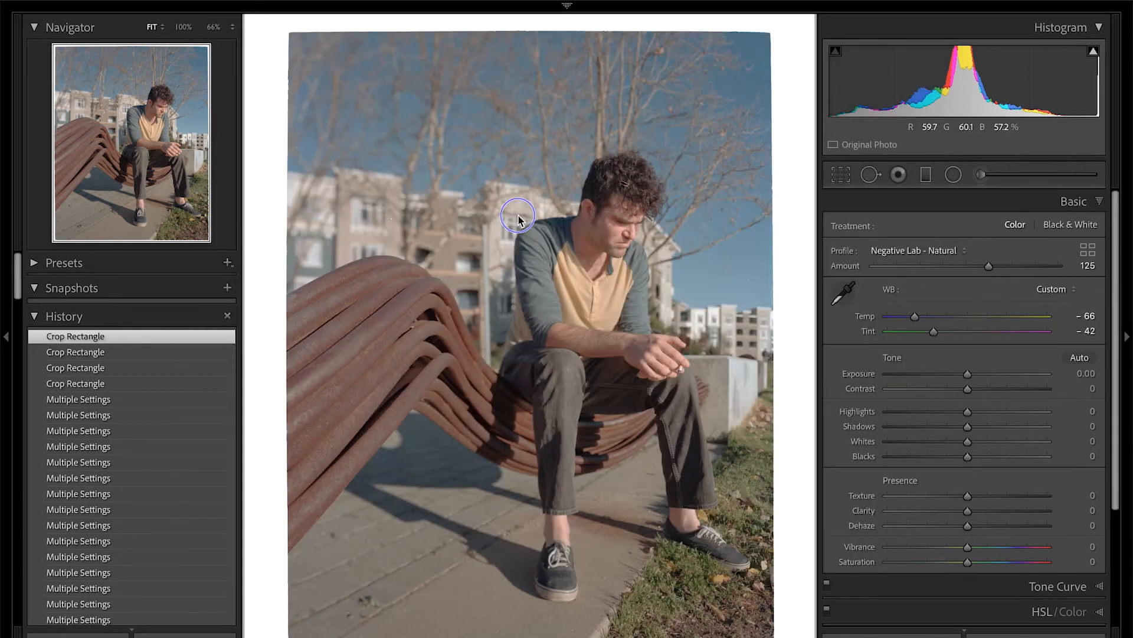
Send the converted photo to Adobe Photoshop 2021 for editing
right_click(519, 197)
click(708, 336)
click(767, 333)
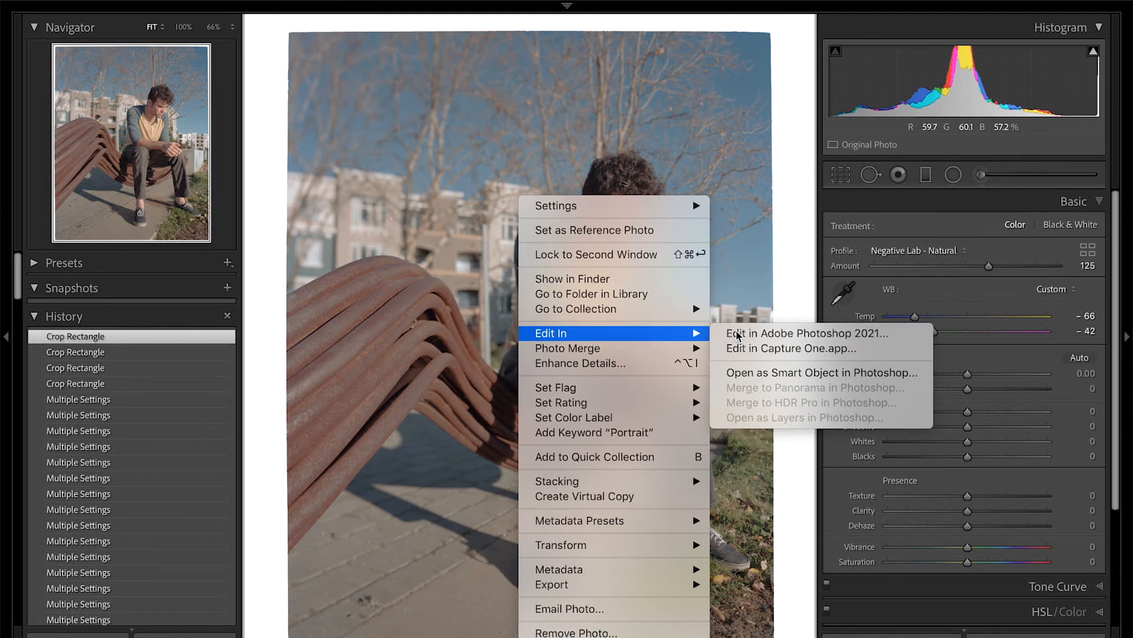
click(149, 211)
click(321, 392)
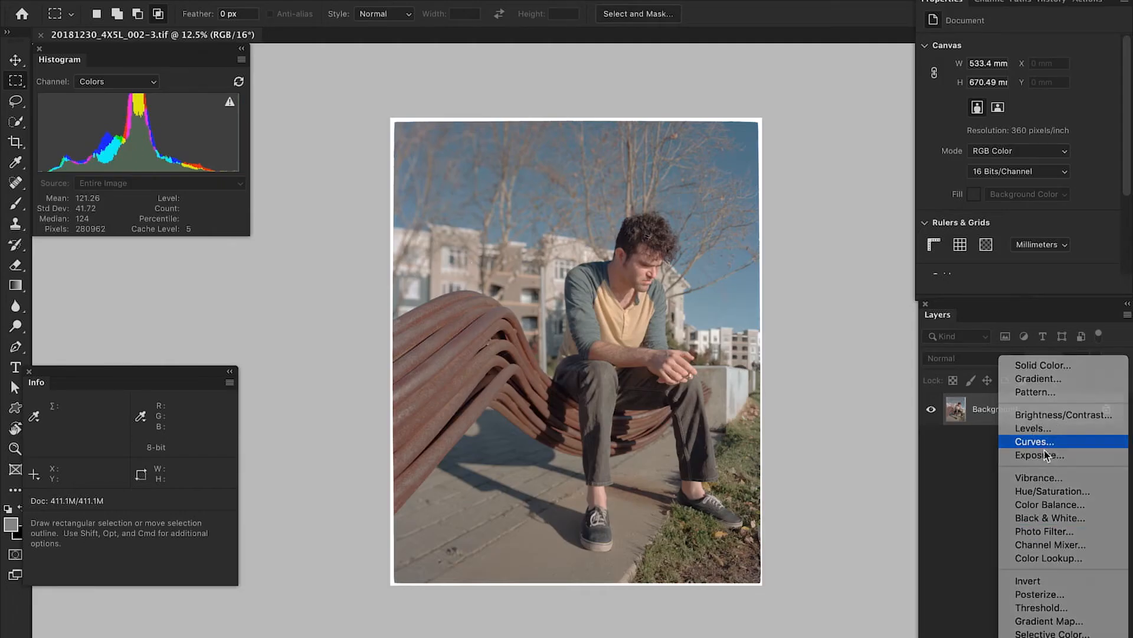
Add a Curves adjustment layer with an S-curve, lowering the shadows and placing the highlight point at input 202, output 234
click(1043, 447)
drag(973, 222, 972, 228)
click(996, 206)
drag(1017, 179, 1081, 93)
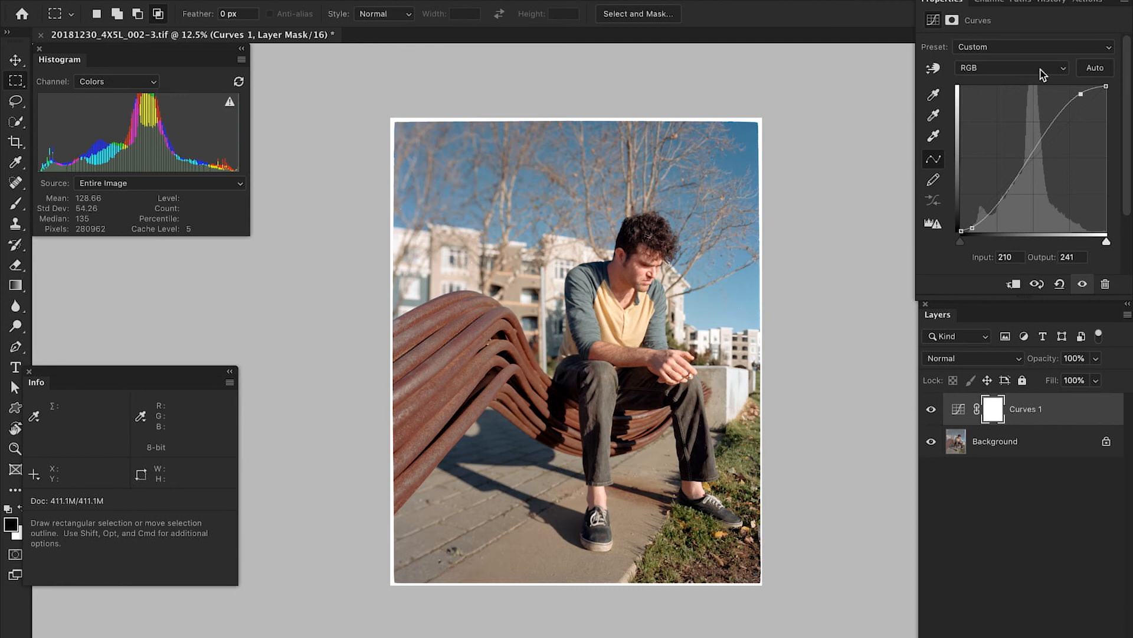
drag(1078, 94, 1073, 100)
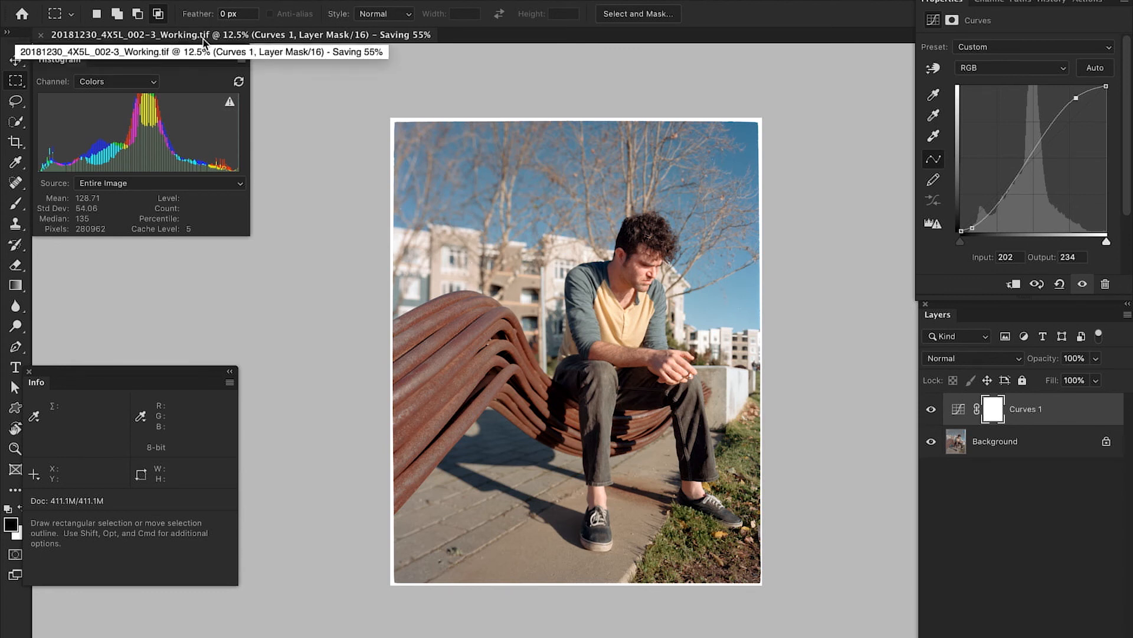
Switch back to Lightroom Classic's library and compare the hands in 20181230_4X5L_002-1_Working-2.tif and 20181230_4X5L_002-1_RTP_16x20.jpg
key(super+Tab)
key(g)
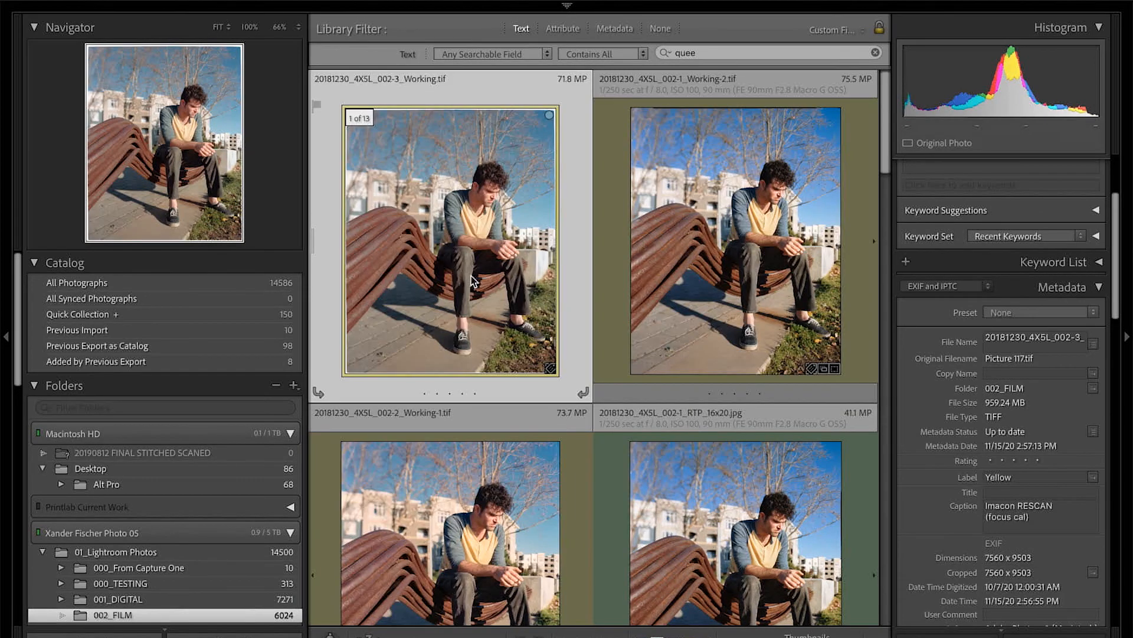
click(677, 243)
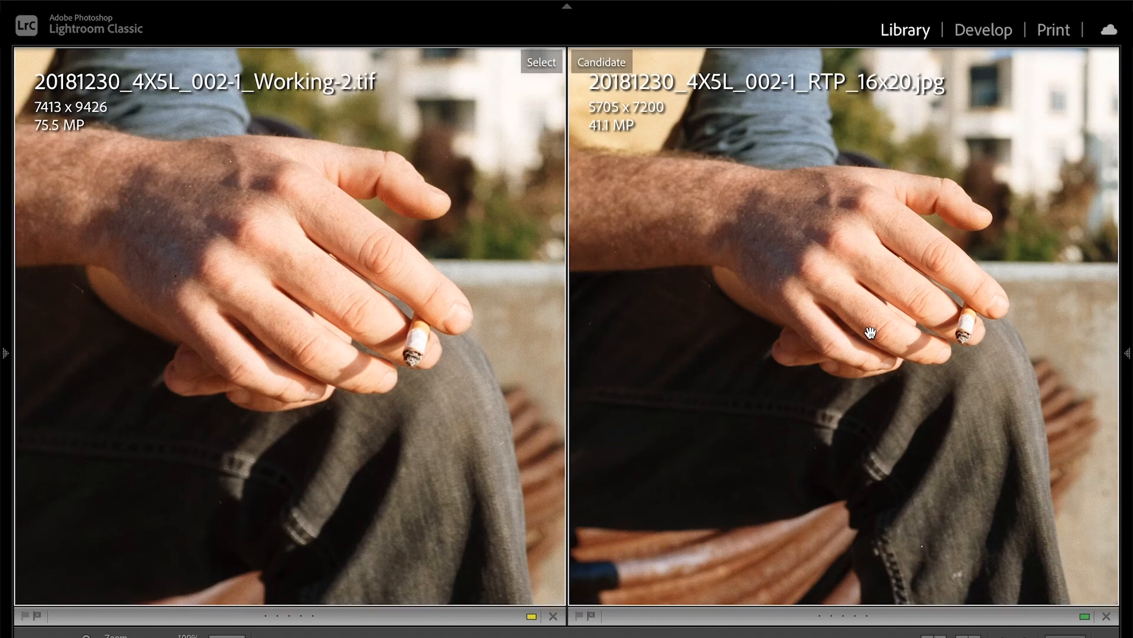
drag(986, 294, 988, 296)
key(g)
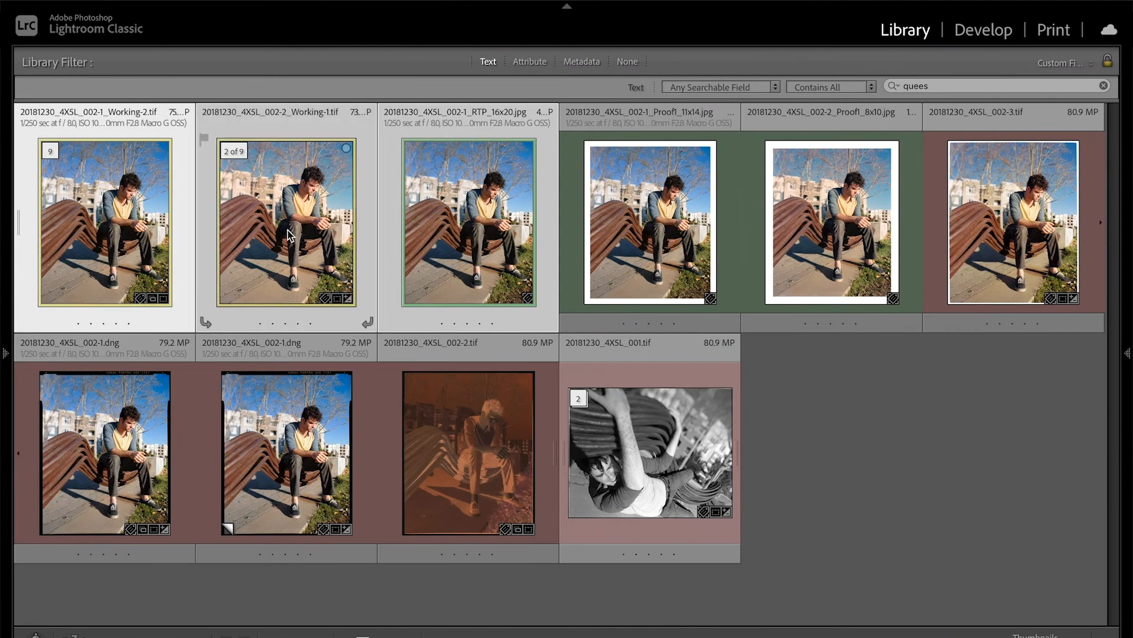
Compare 20181230_4X5L_002-1_Working-2.tif with 20181230_4X5L_002-2_Working-1.tif side by side, examining the hands at 100%
double_click(429, 232)
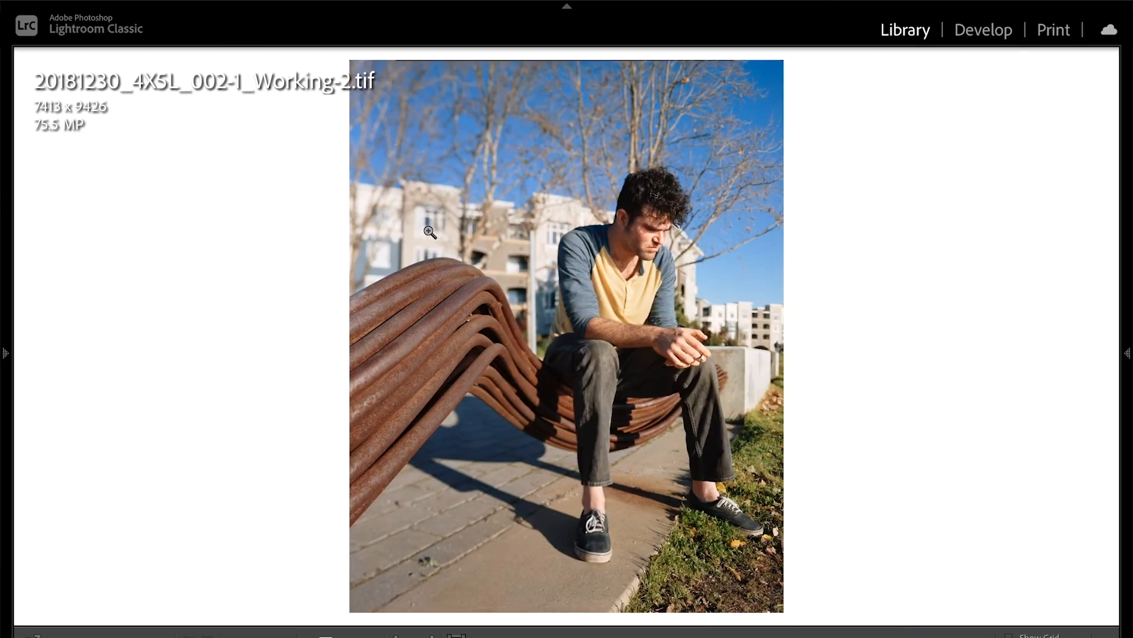
key(c)
key(Right)
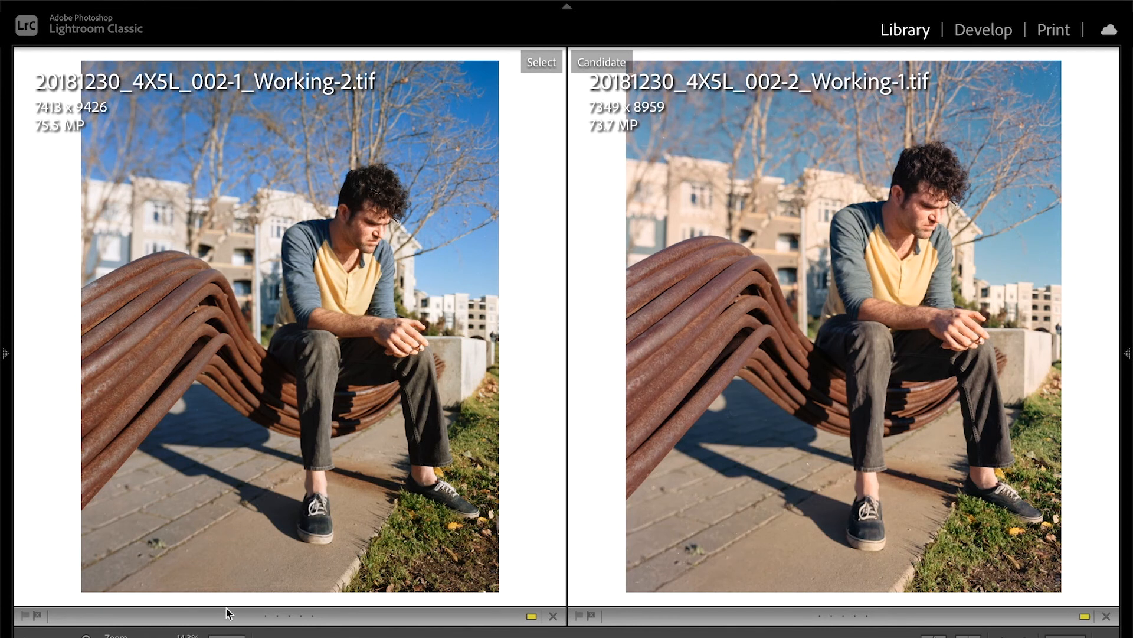
click(371, 415)
drag(378, 334, 427, 373)
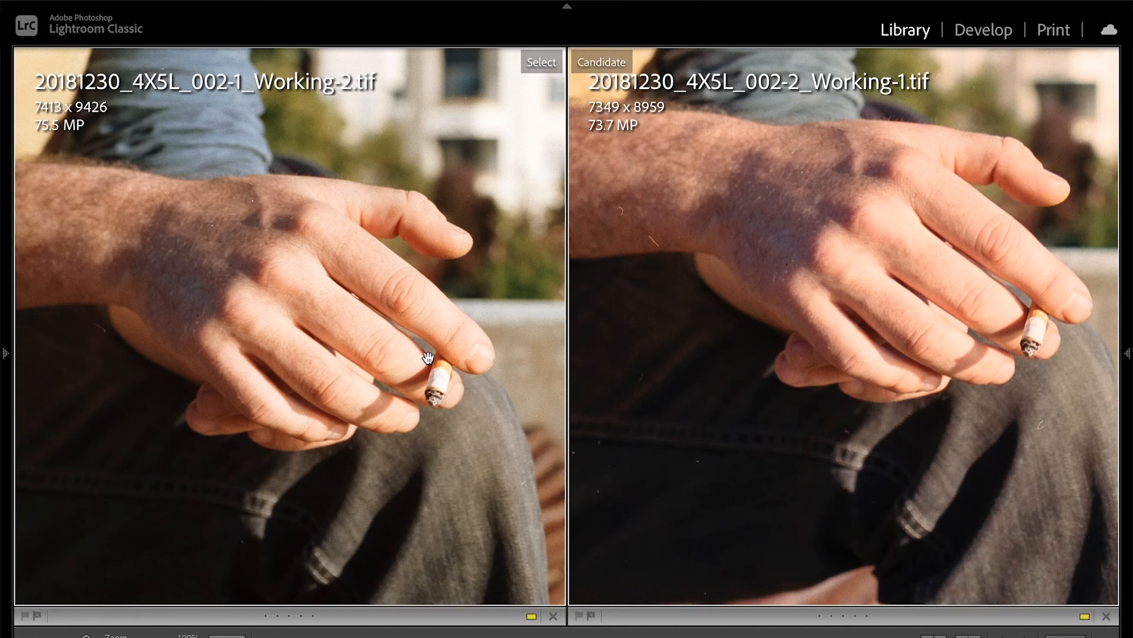
drag(453, 293, 516, 321)
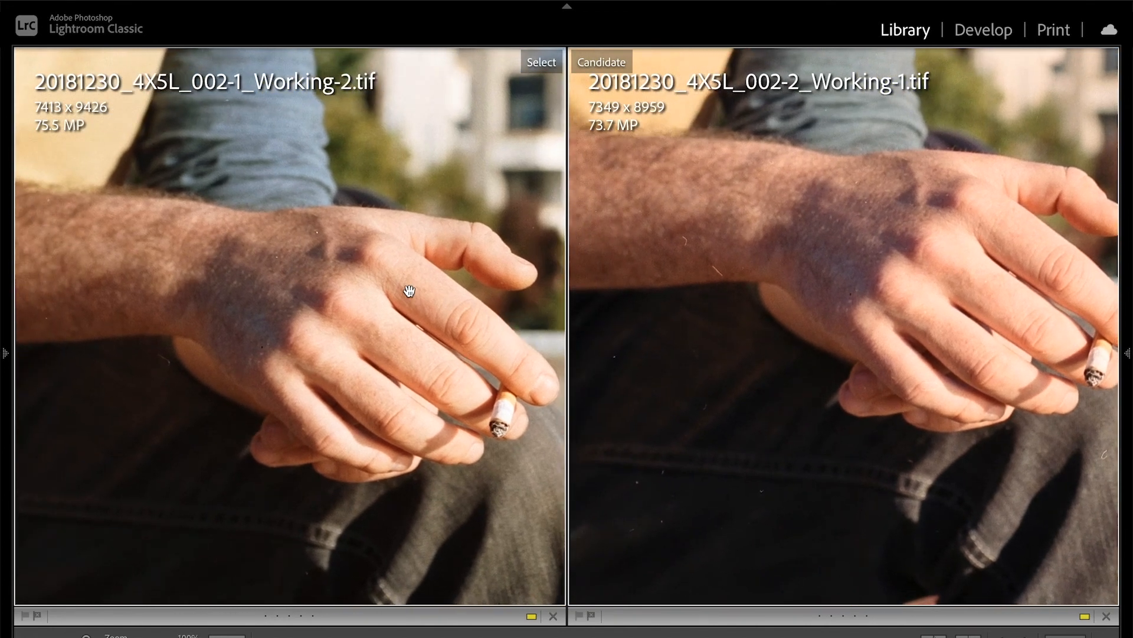
Examine the fingers, cigarette and blurred background buildings of both scans at 200% for detail and grain
key(ctrl+equal)
drag(468, 299, 141, 413)
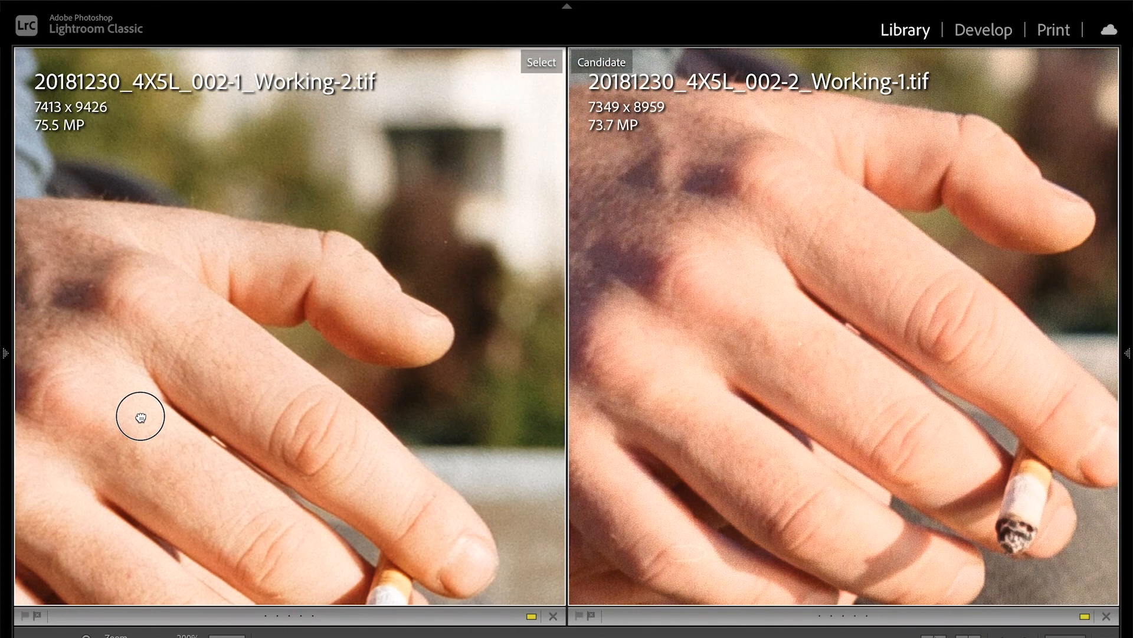
mouse_move(377, 361)
mouse_down()
mouse_move(365, 359)
mouse_move(379, 346)
mouse_up()
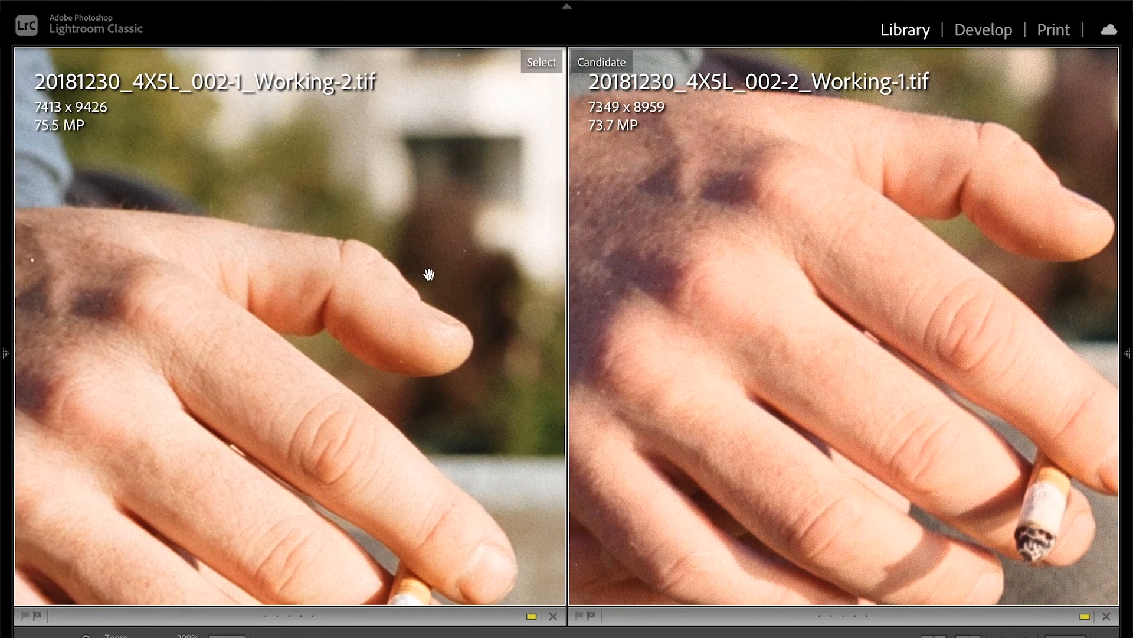
click(328, 303)
drag(328, 303, 337, 118)
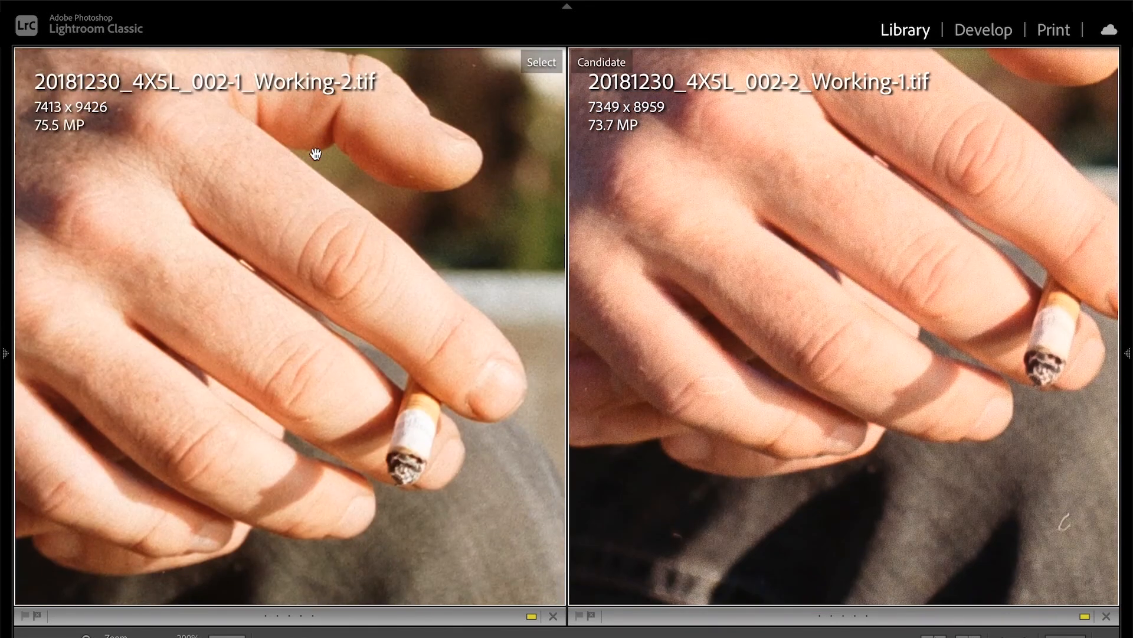
drag(391, 415, 549, 631)
drag(390, 264, 195, 210)
drag(218, 444, 73, 482)
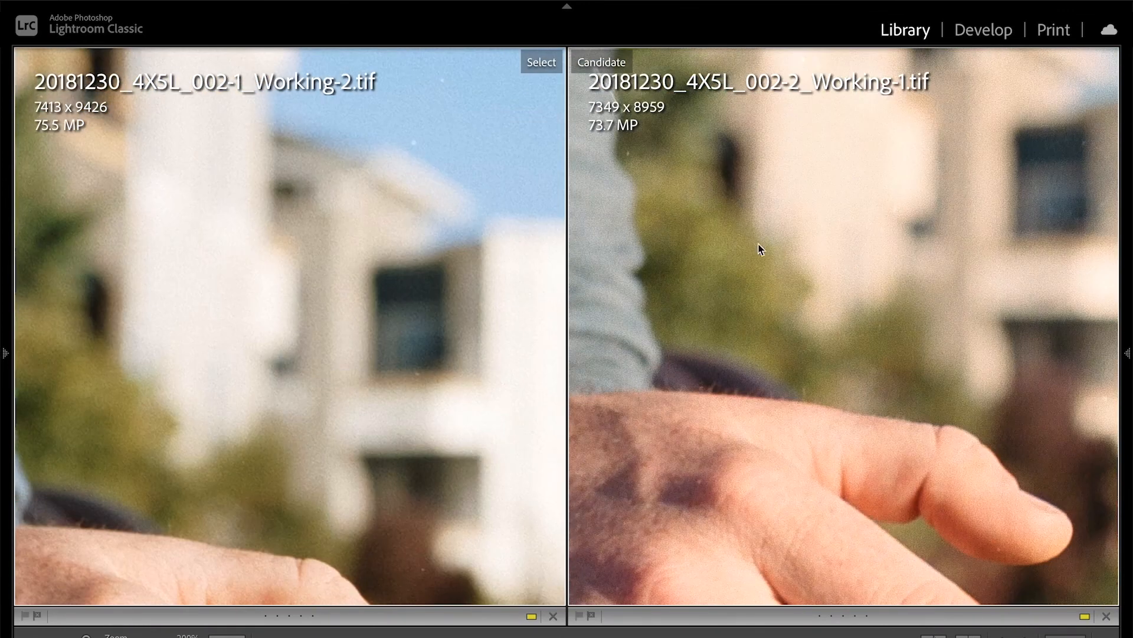
Compare the shirt, face and hair detail between both scans, and return to the full side-by-side view
drag(346, 342, 571, 461)
drag(387, 181, 581, 448)
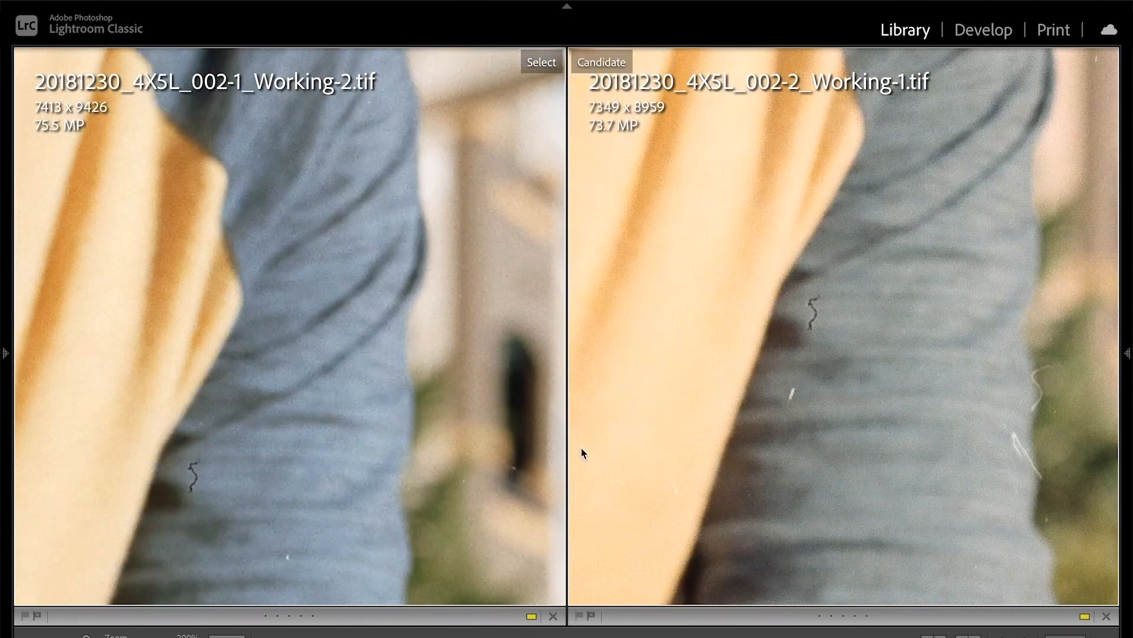
drag(383, 247, 485, 514)
drag(456, 365, 481, 466)
drag(242, 171, 255, 570)
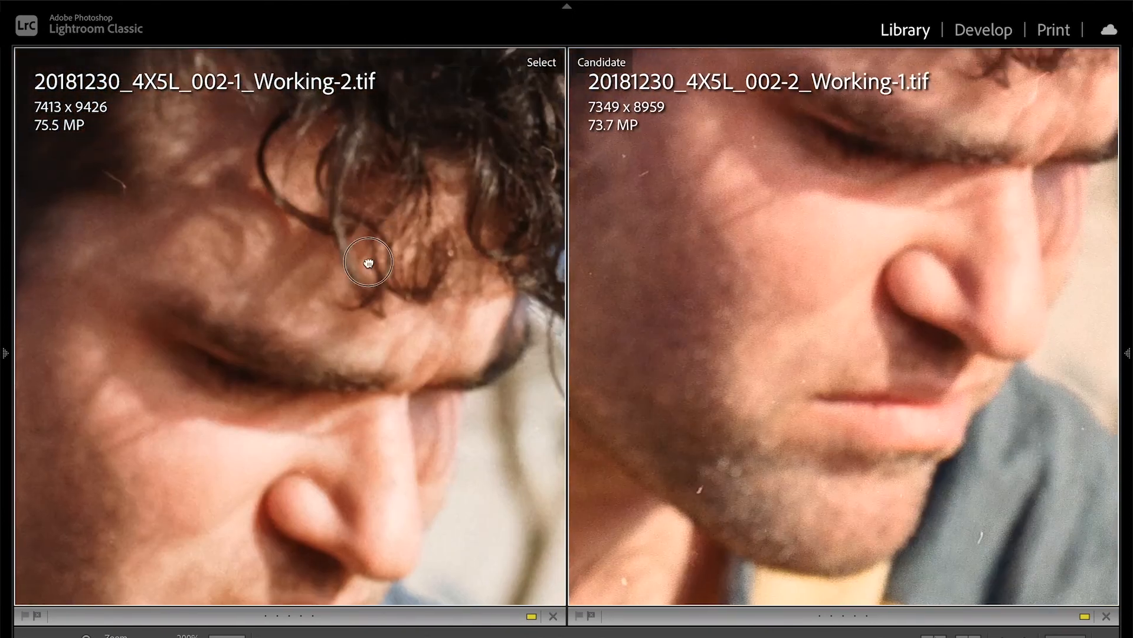
drag(367, 264, 240, 505)
drag(395, 228, 278, 302)
drag(393, 282, 405, 465)
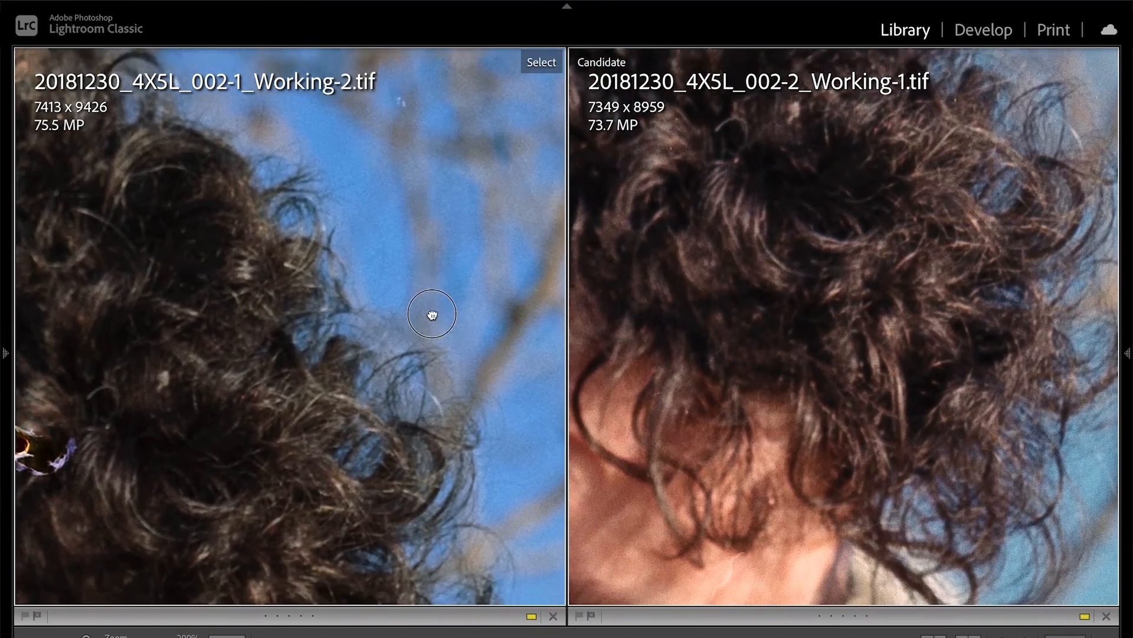
drag(431, 315, 356, 591)
drag(534, 531, 522, 471)
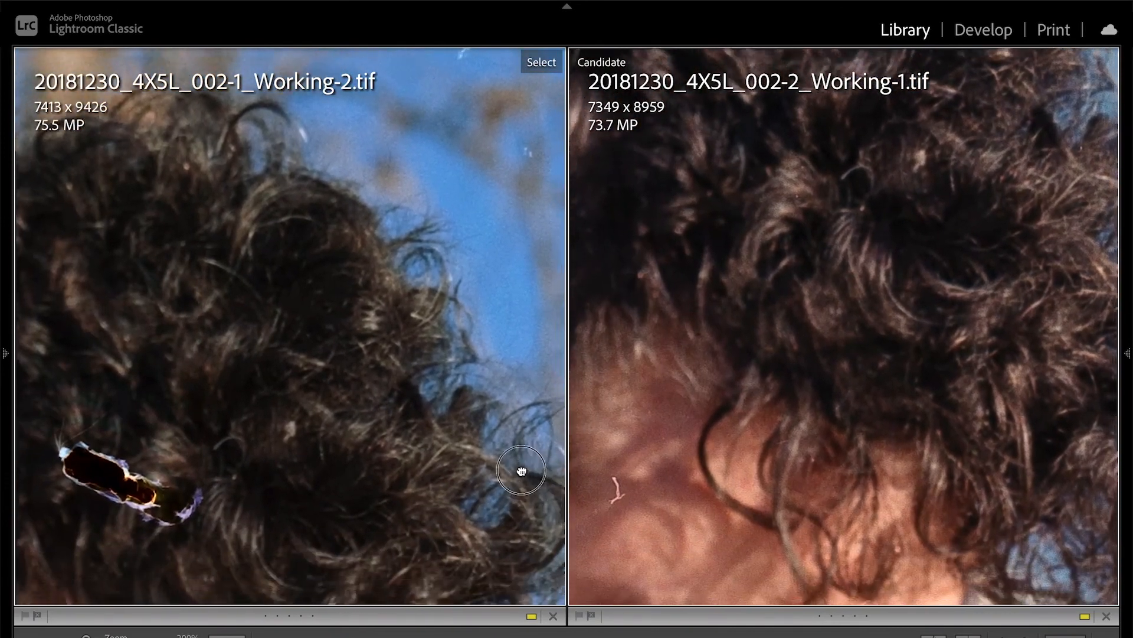
click(521, 469)
click(468, 338)
click(469, 338)
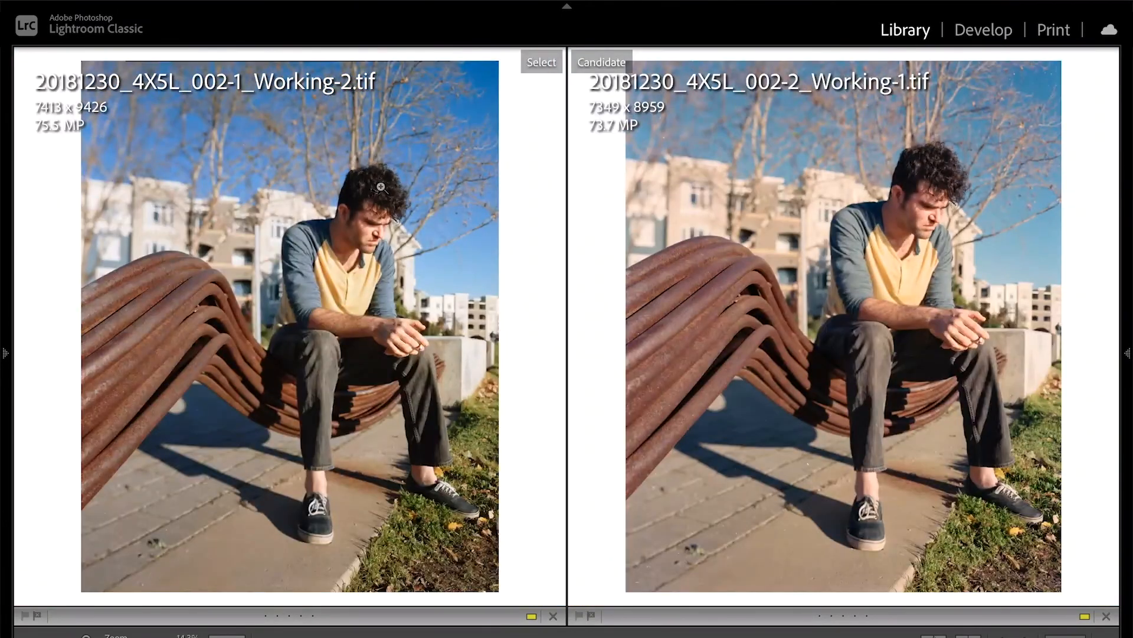